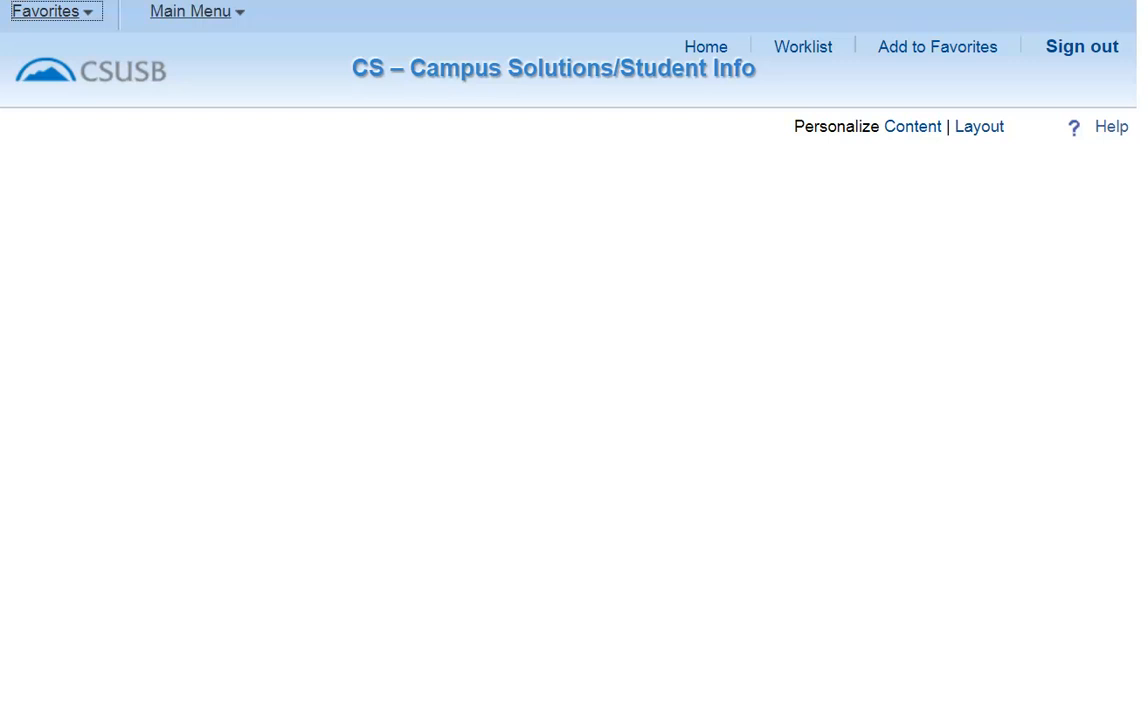
Open the Student Program/Plan search page under Records and Enrollment, Career and Program Information.
click(190, 11)
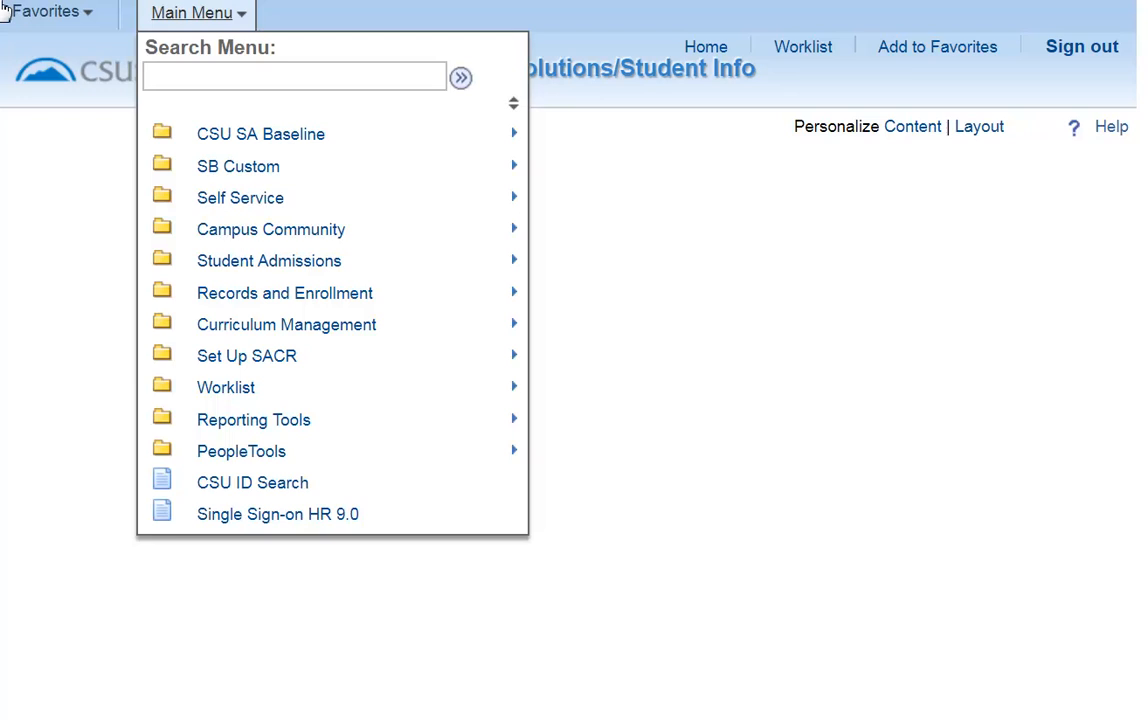
mouse_move(354, 303)
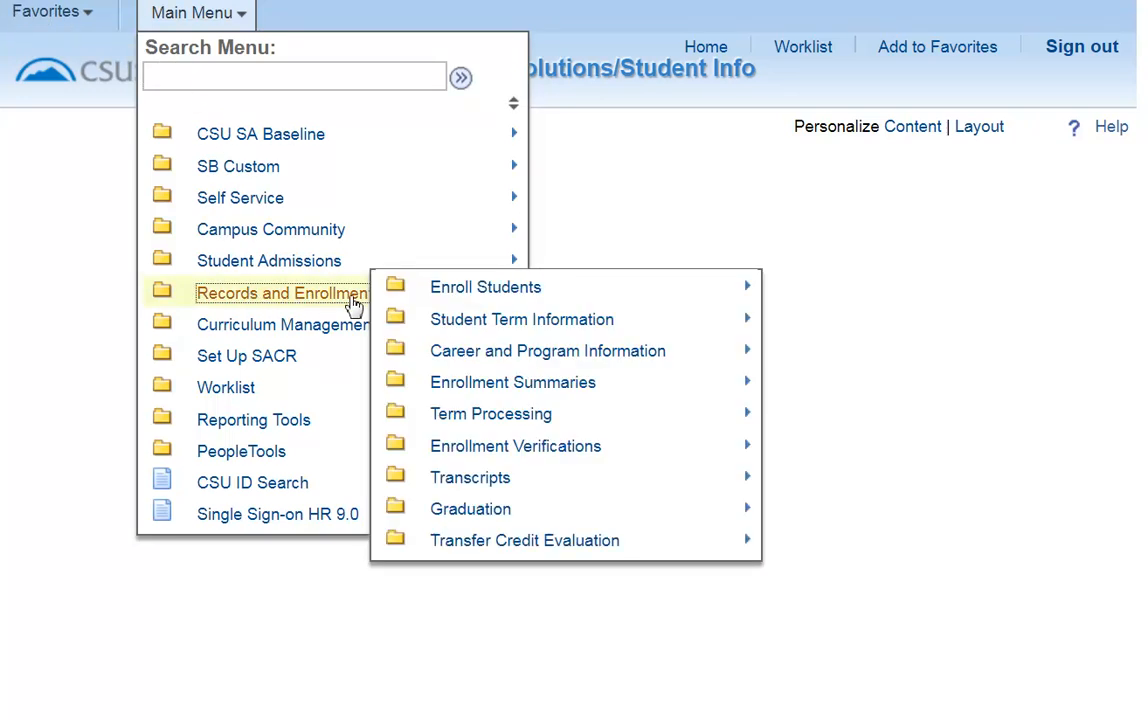
mouse_move(482, 357)
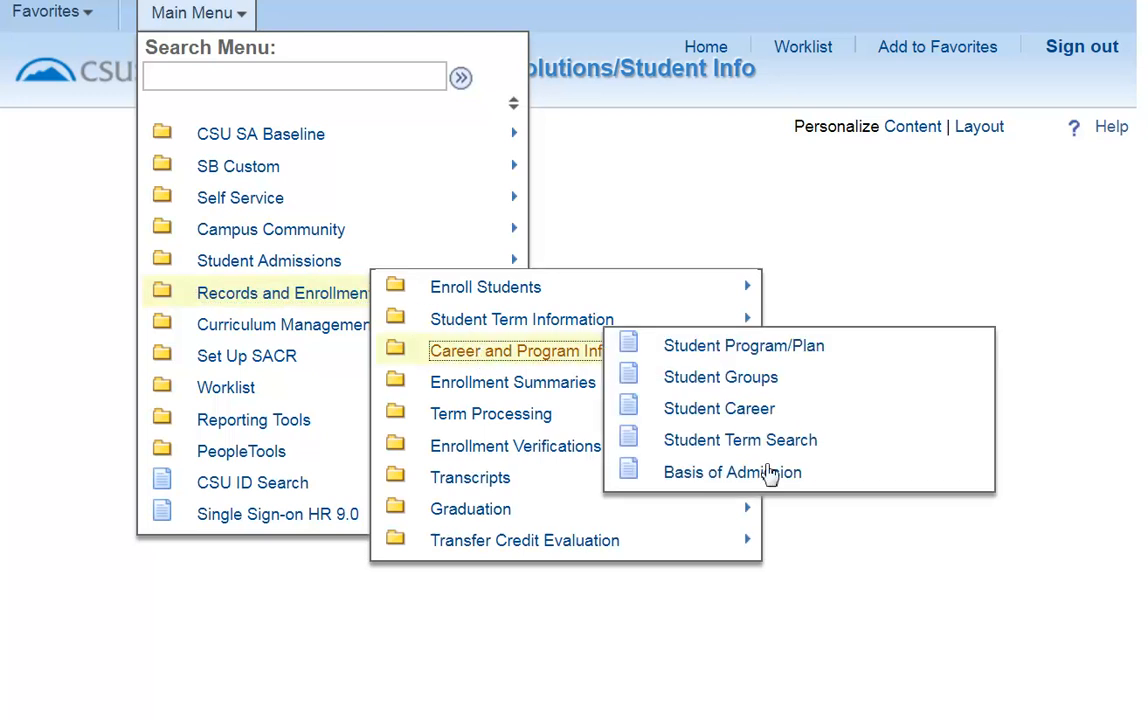
click(768, 350)
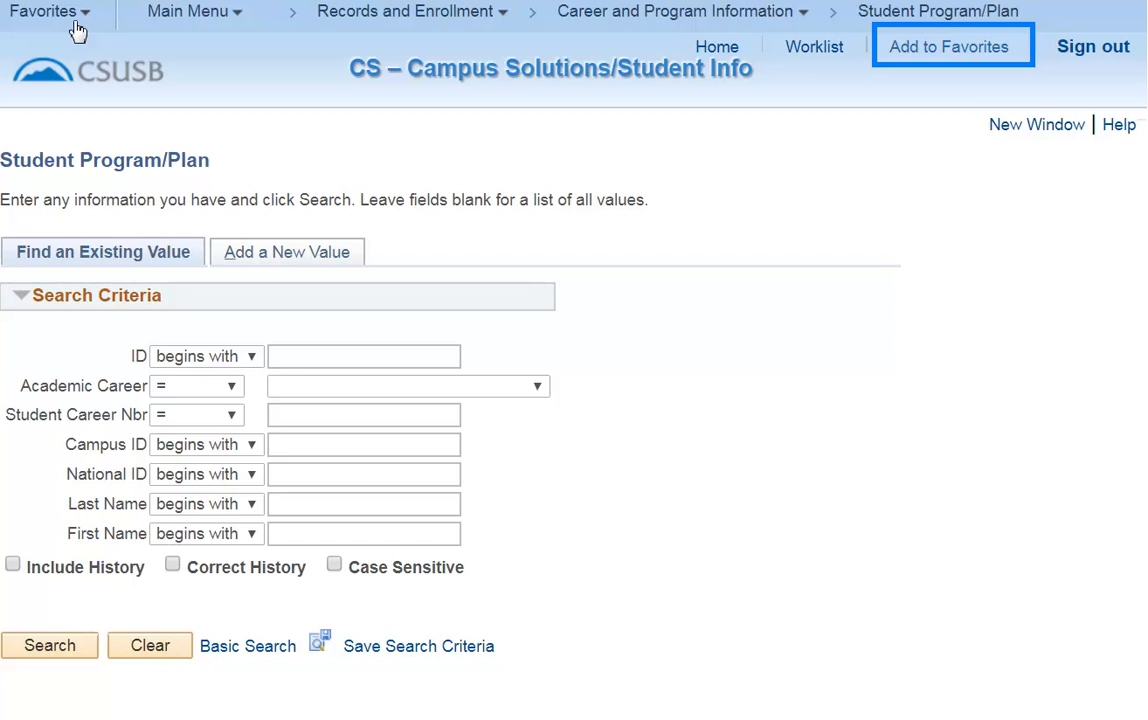
Add the Student Program/Plan page to favorites with the description TEST_Student Program/Plan.
click(935, 50)
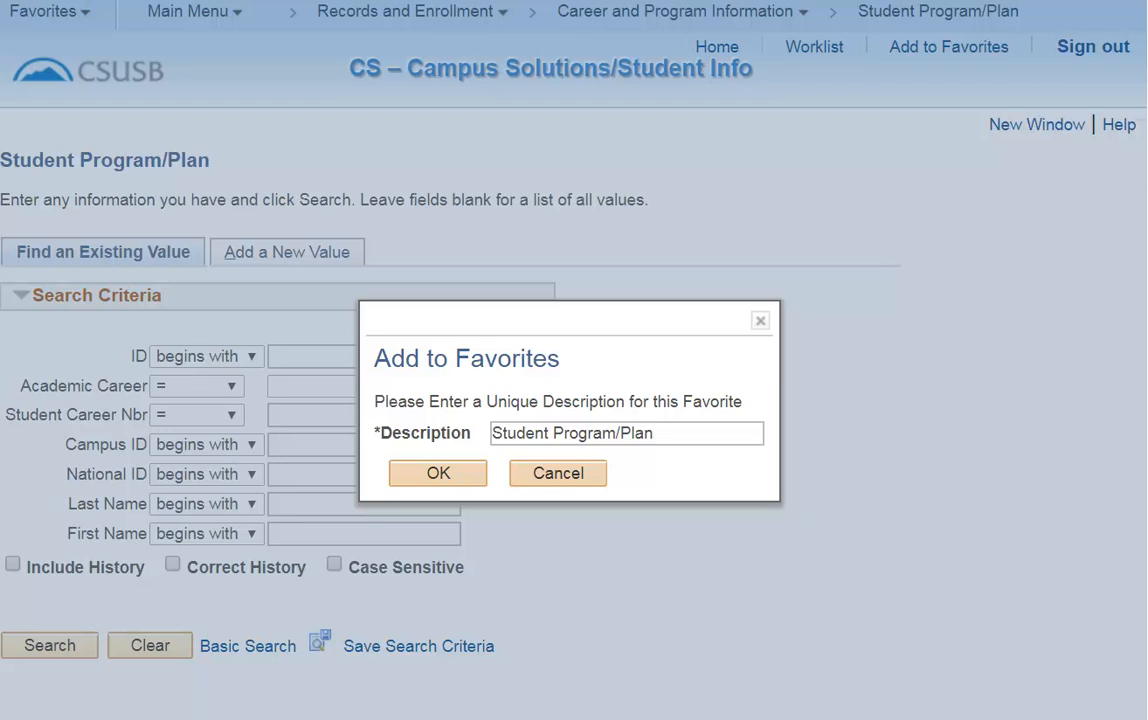
text(TEST_)
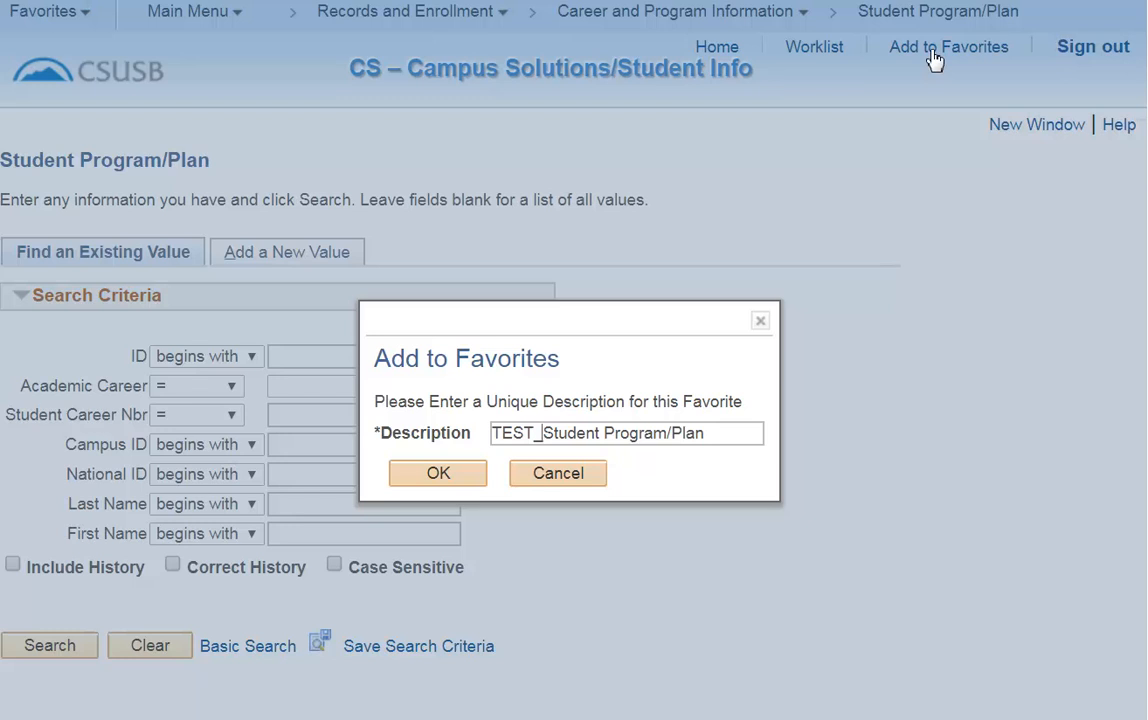
click(461, 474)
click(577, 436)
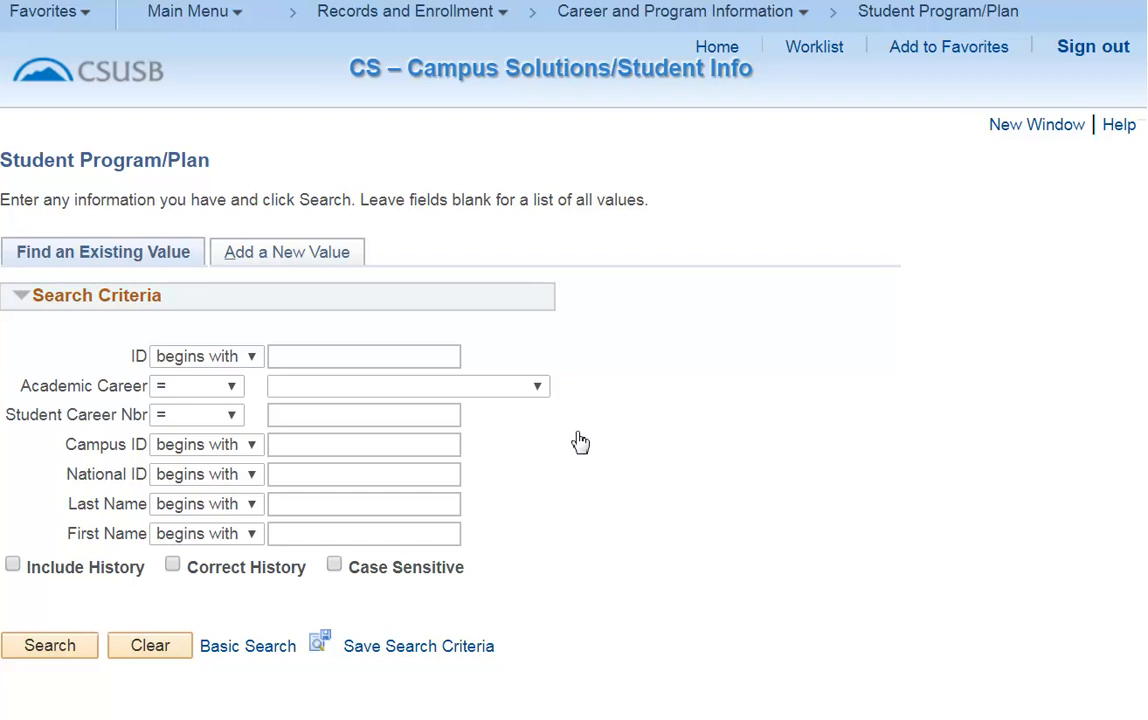
Open Edit Favorites and renumber the first eight favorites' sequence numbers consecutively from 1 to 8.
click(62, 15)
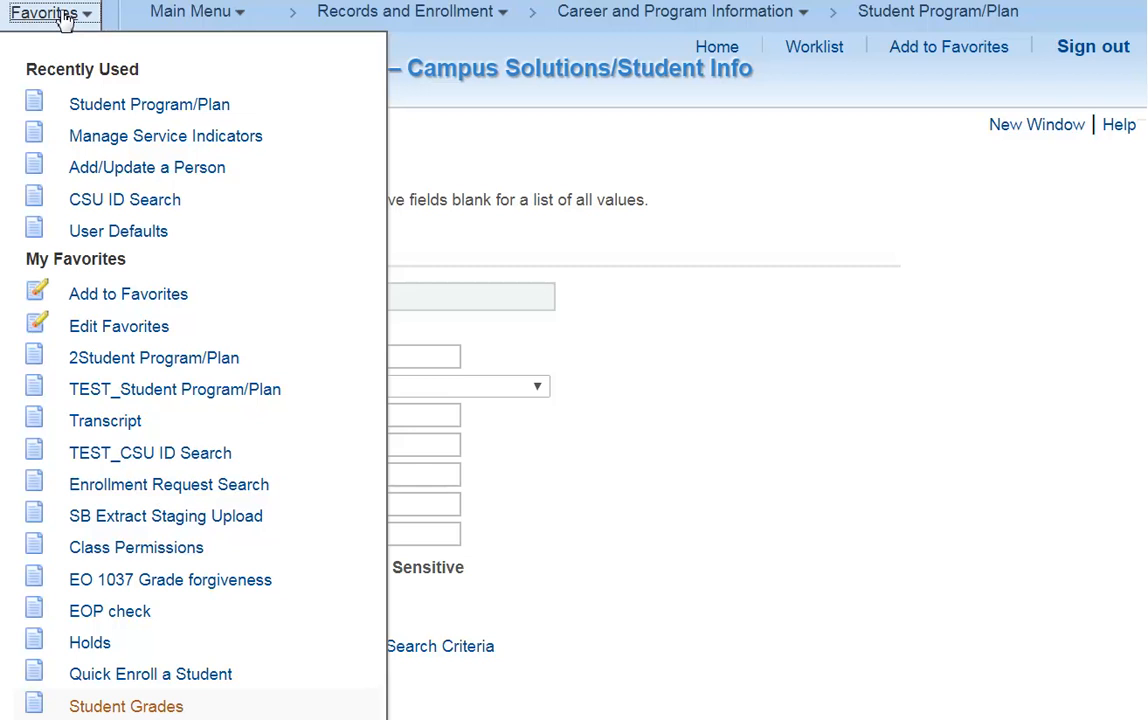
click(95, 326)
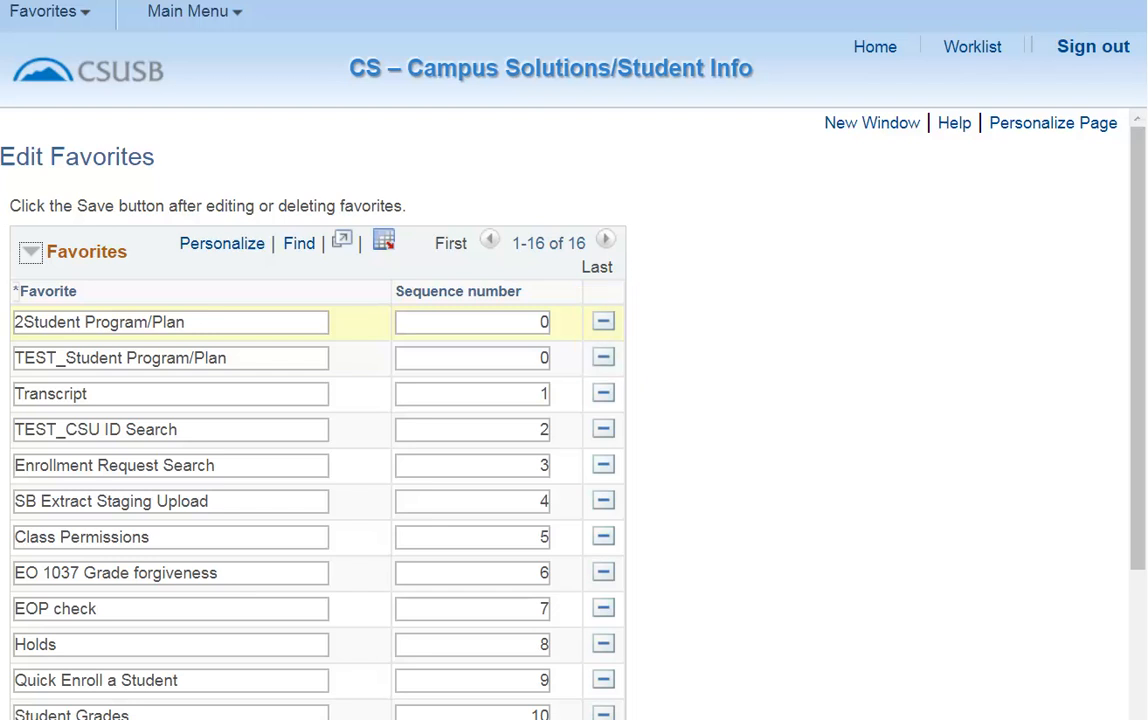
key(Tab)
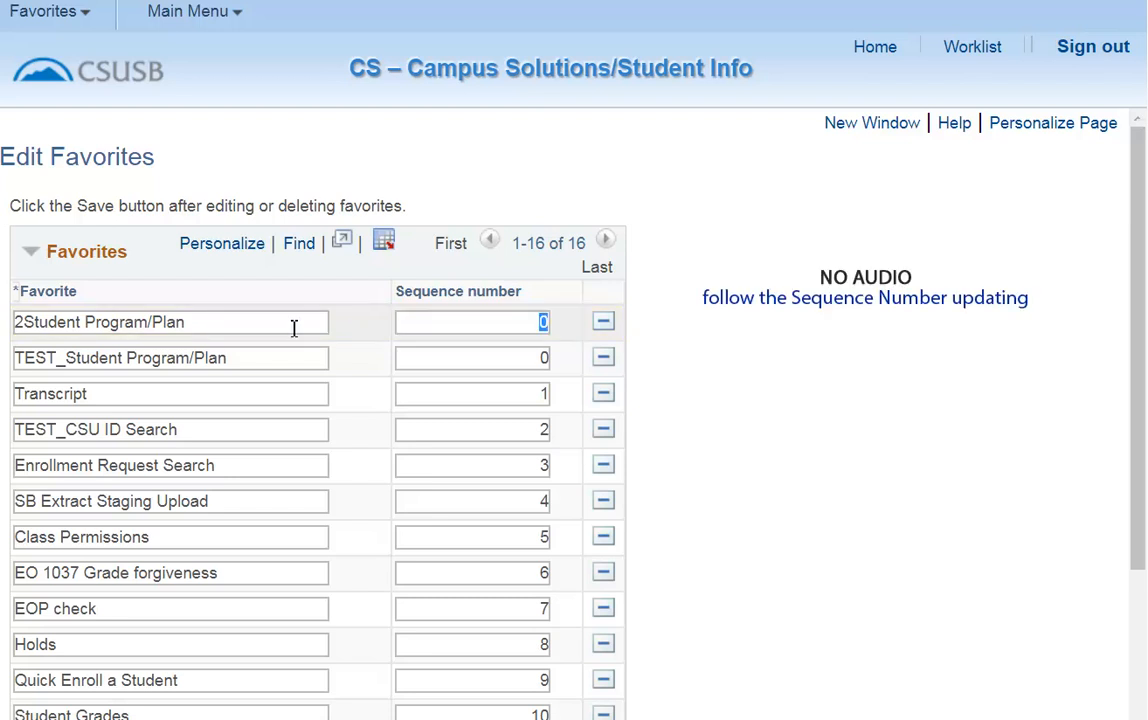
text(1)
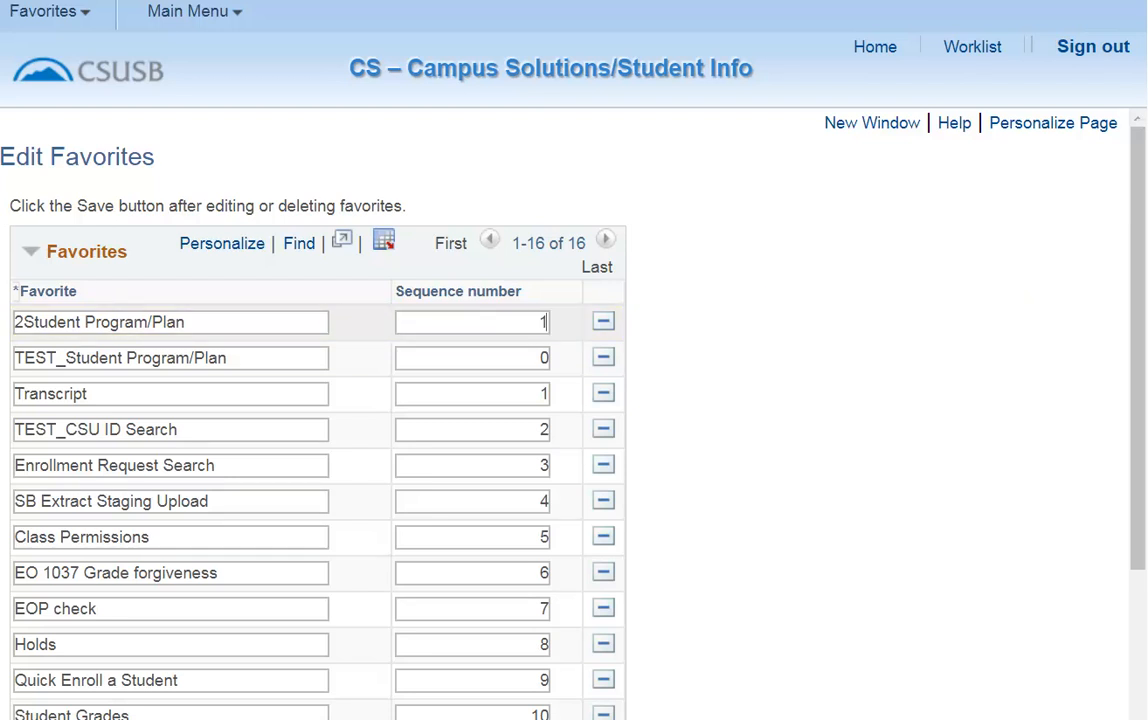
double_click(545, 357)
text(2)
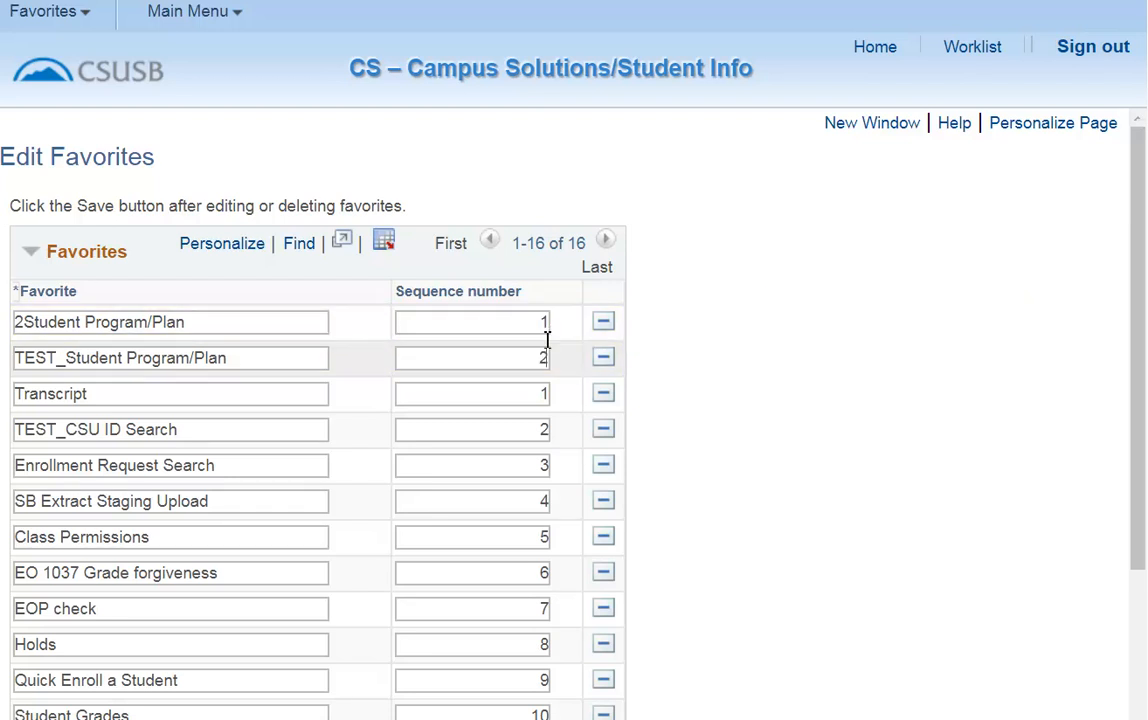
double_click(544, 395)
text(3)
double_click(545, 430)
text(4)
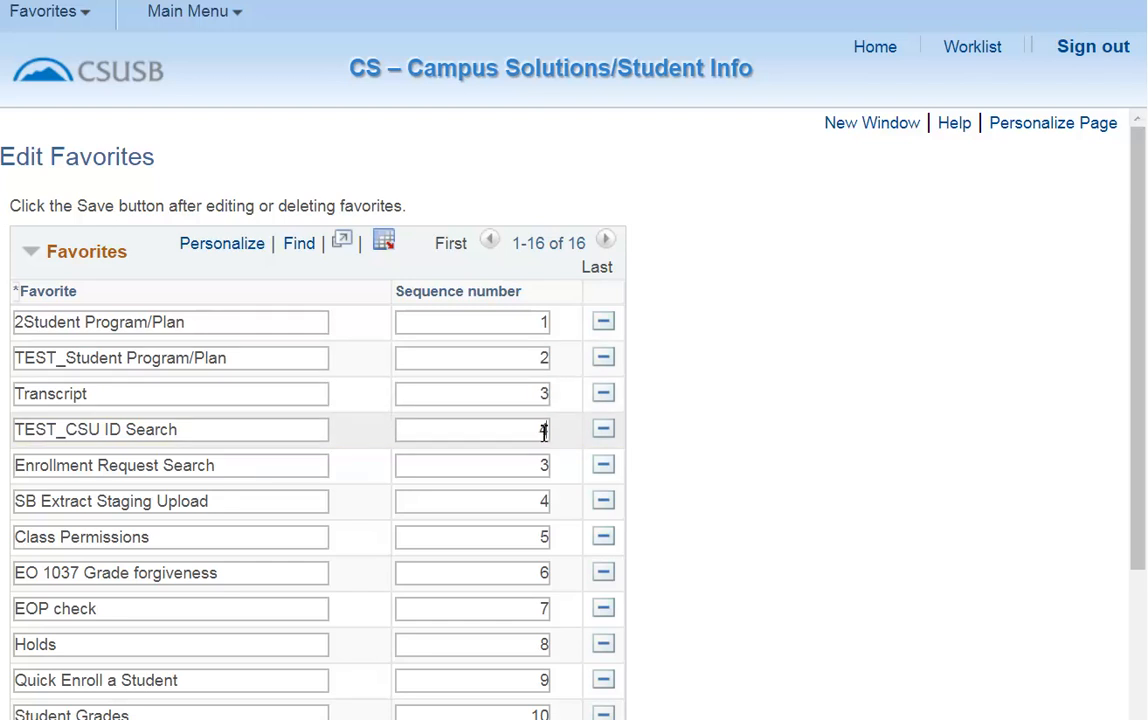
double_click(541, 466)
text(5)
double_click(544, 502)
text(6)
double_click(544, 538)
text(7)
double_click(544, 573)
text(8)
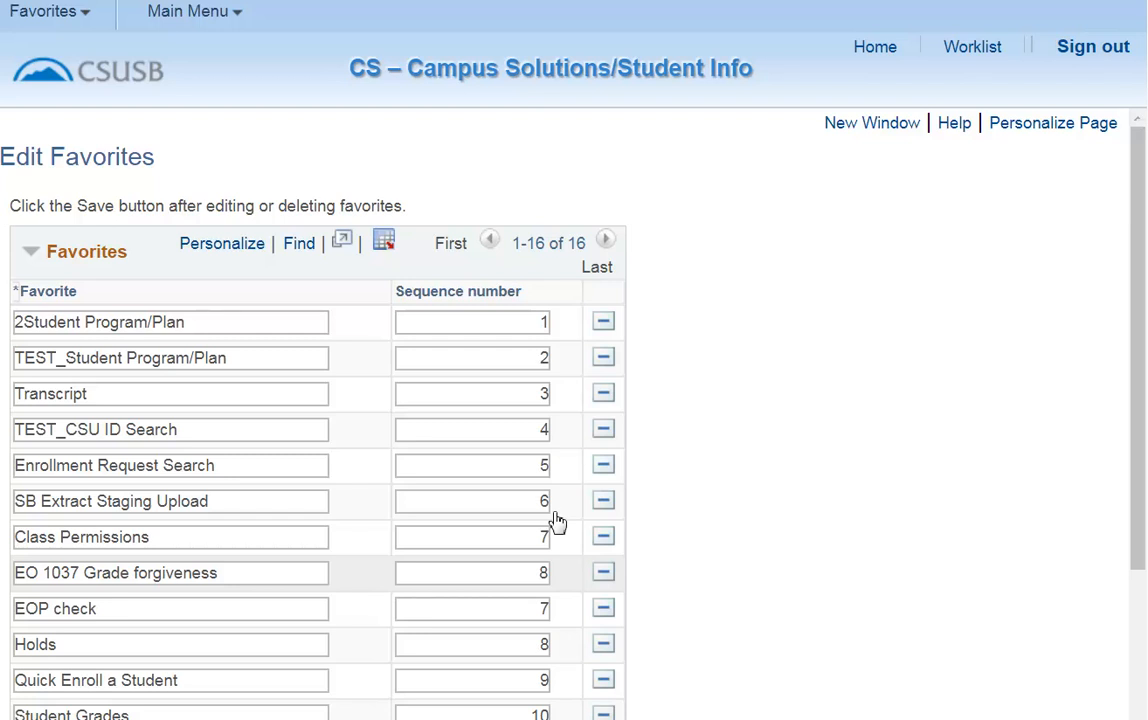
Delete the EOP check favorite, confirm the deletion, and save the favorites list.
click(603, 609)
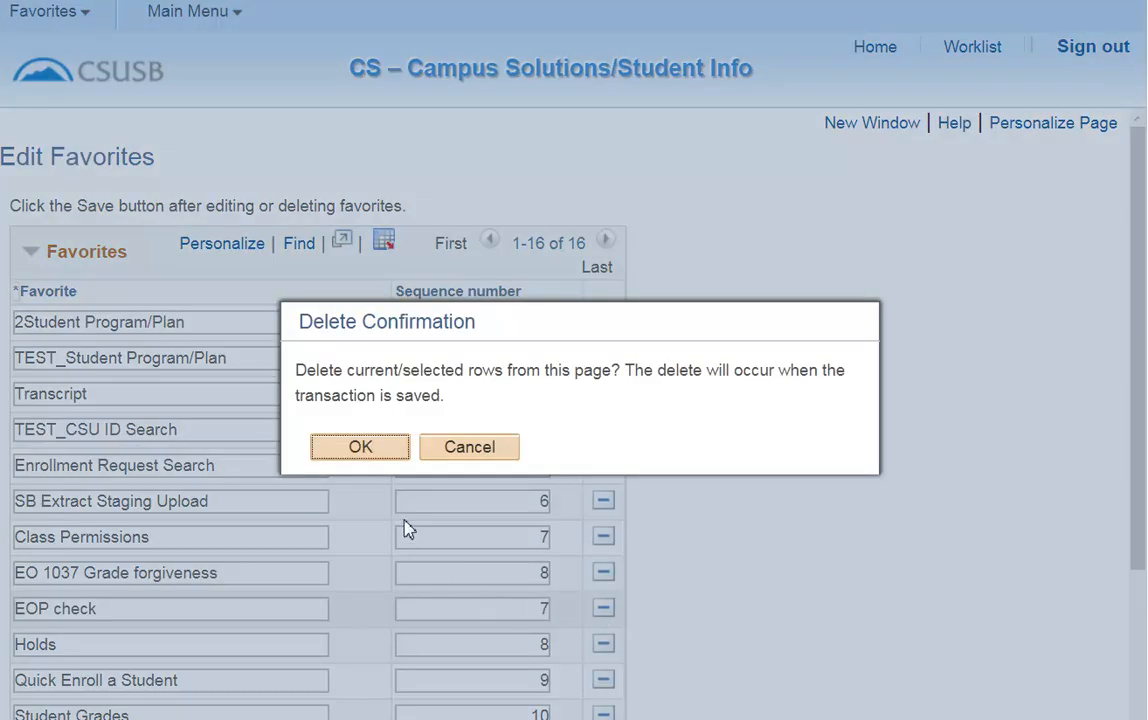
click(391, 450)
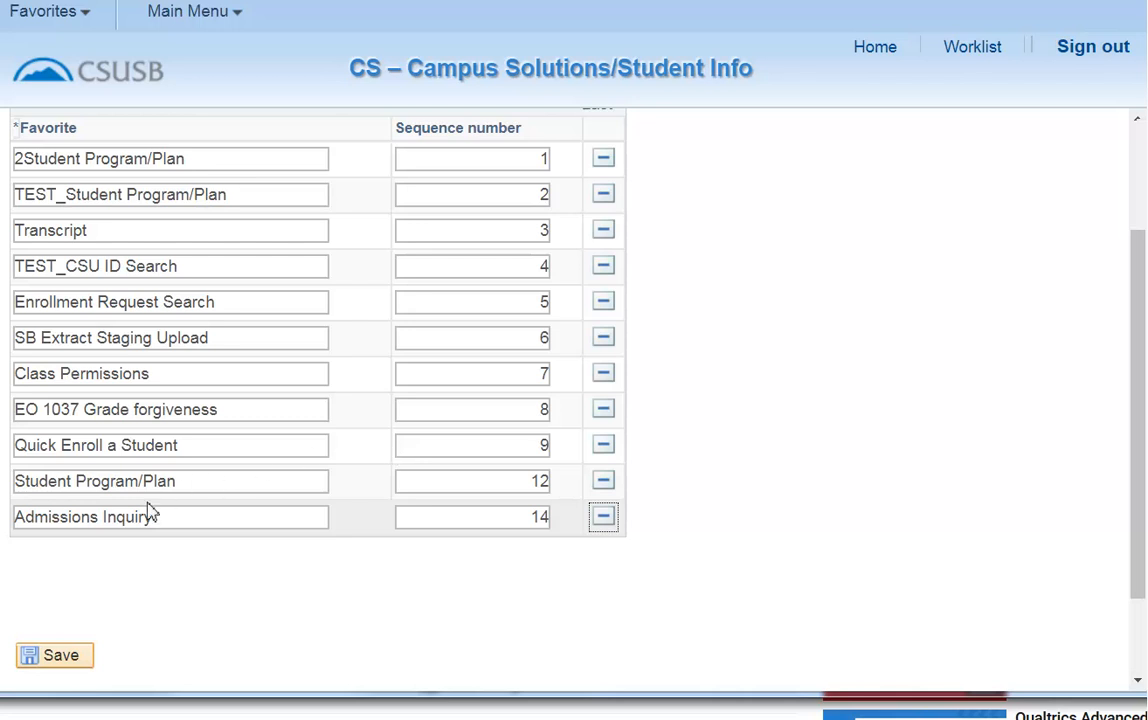
click(75, 656)
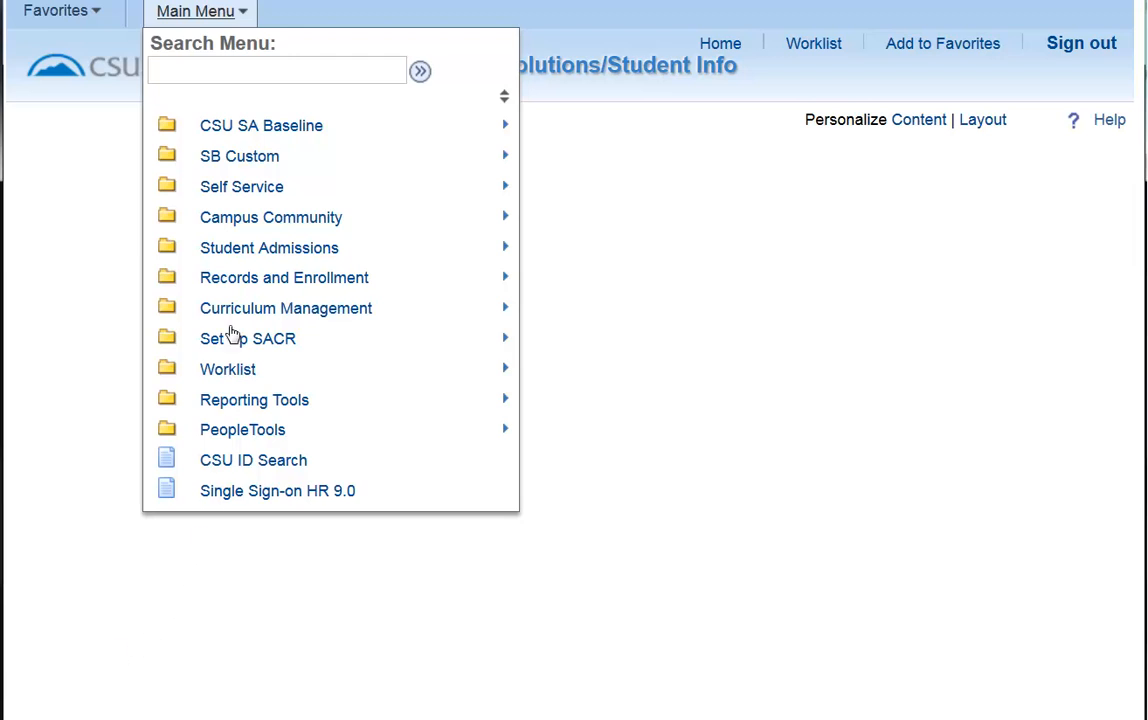
Open the Add/Update a Person page under Campus Community, Personal Information (Student).
mouse_move(232, 218)
mouse_move(517, 223)
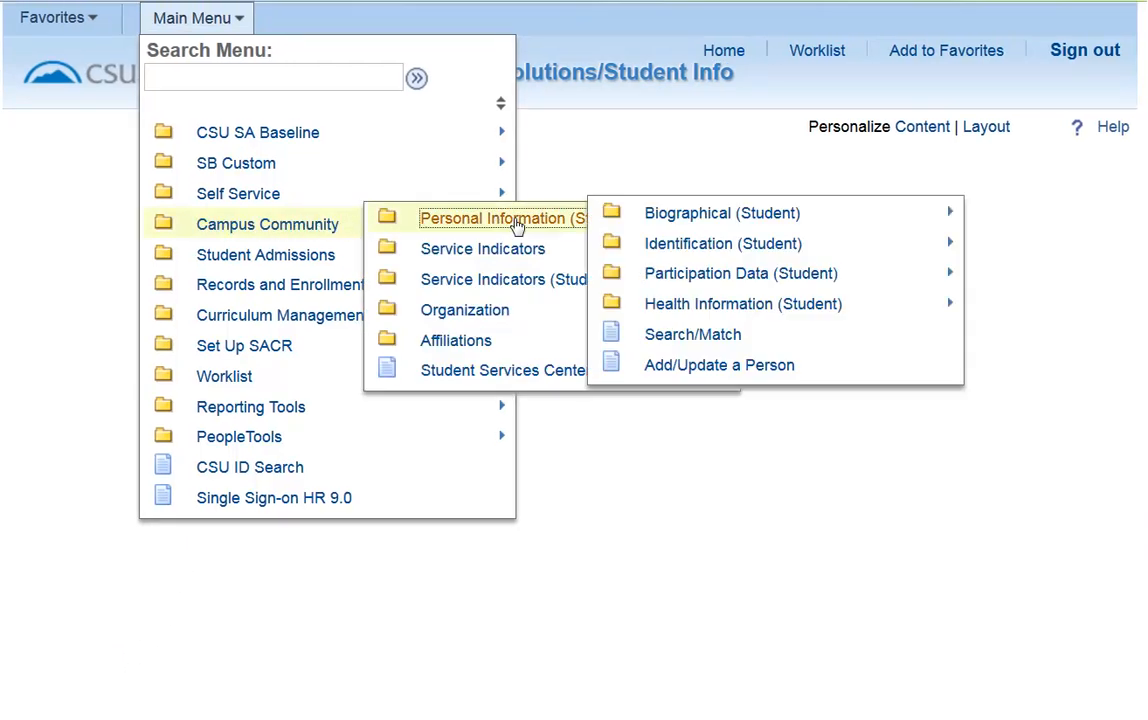
click(665, 372)
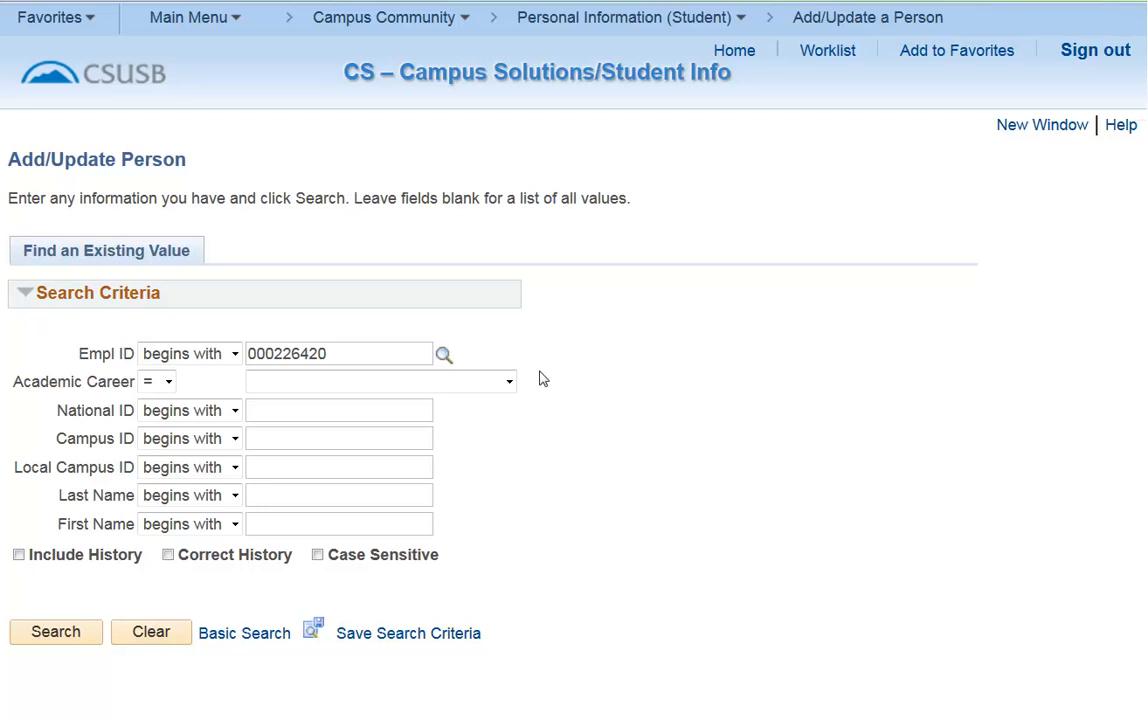
Search by the pre-filled Empl ID and open the student's Postbac record to review biographical details.
click(55, 632)
scroll(70, 643, down, 1)
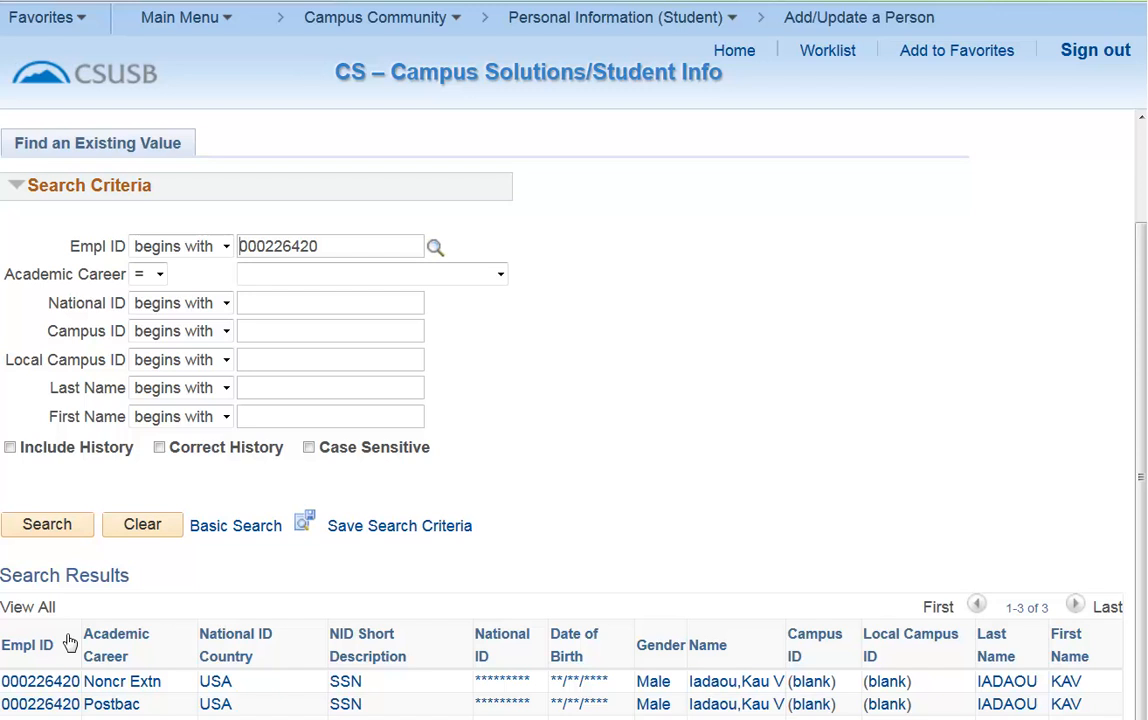
click(45, 704)
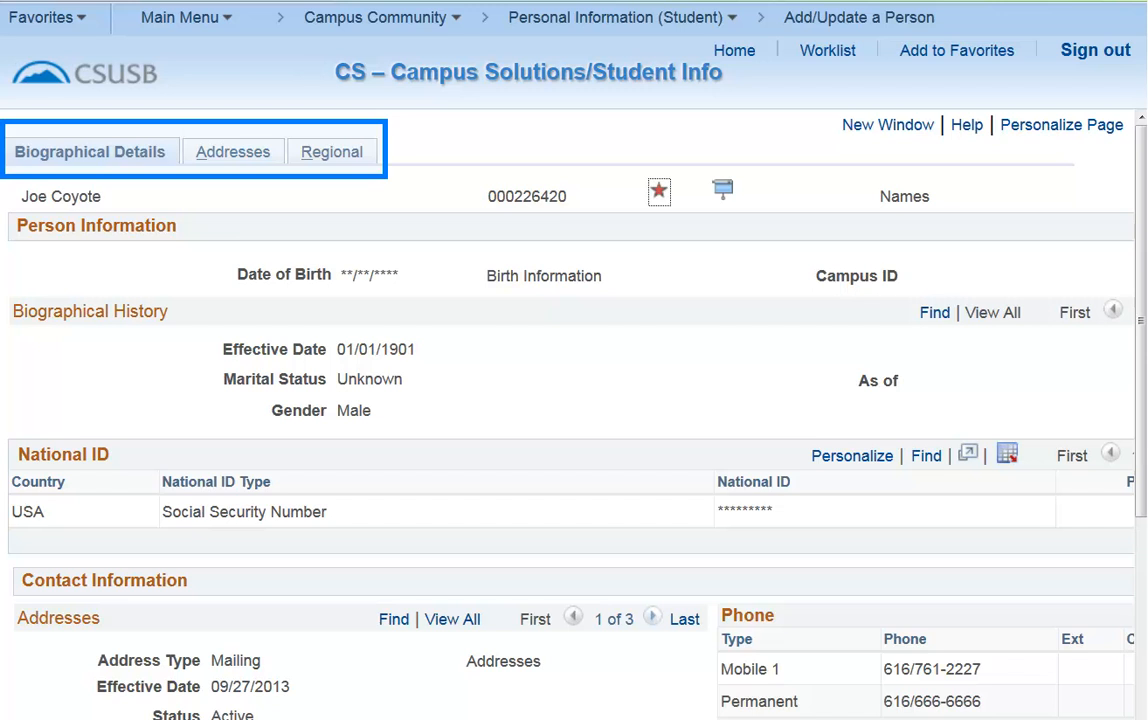
scroll(570, 400, down, 3)
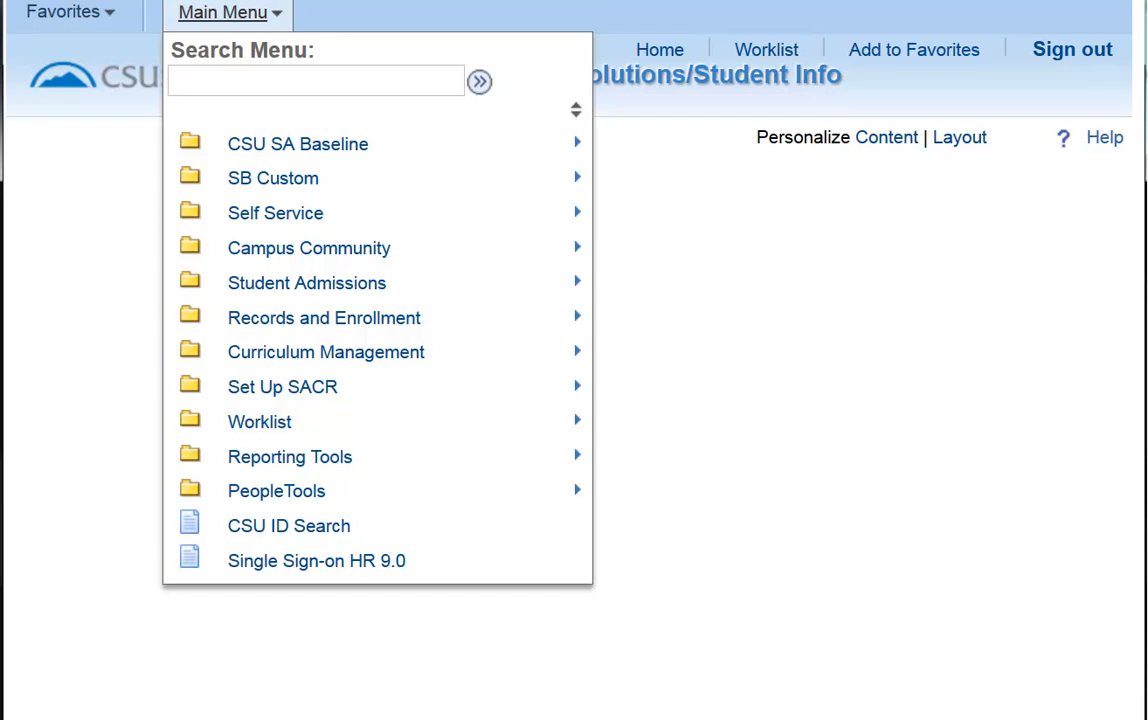
Open User Defaults under Set Up SACR and switch to the User Defaults 4 page.
click(282, 387)
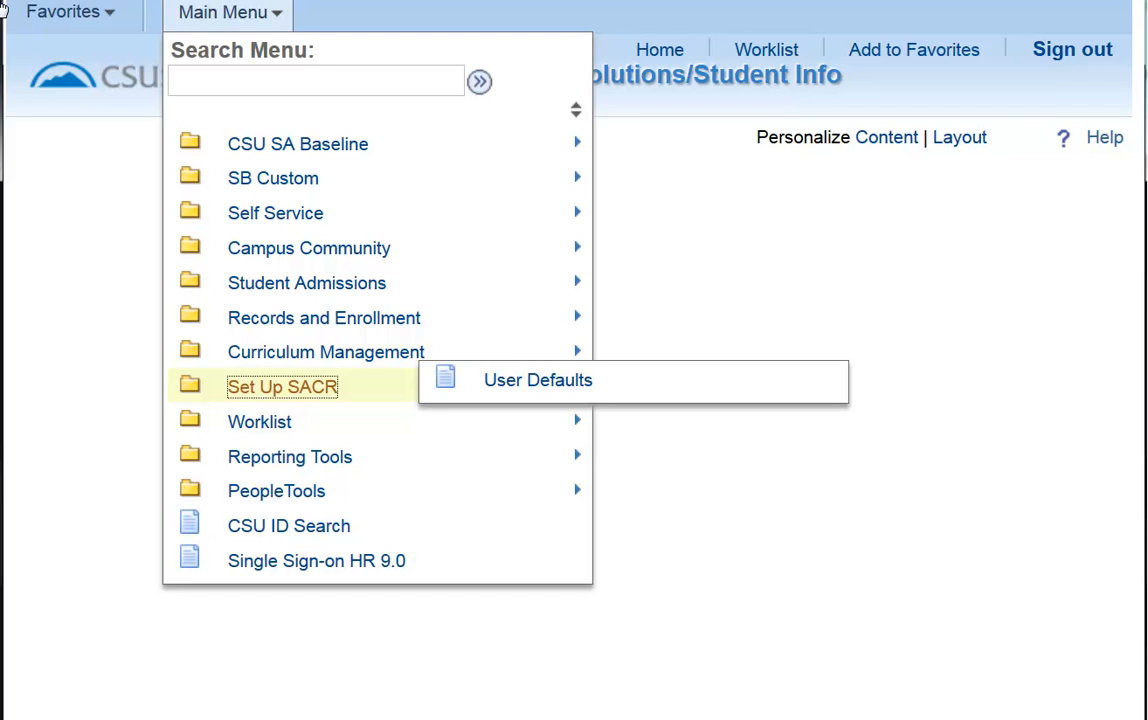
click(523, 387)
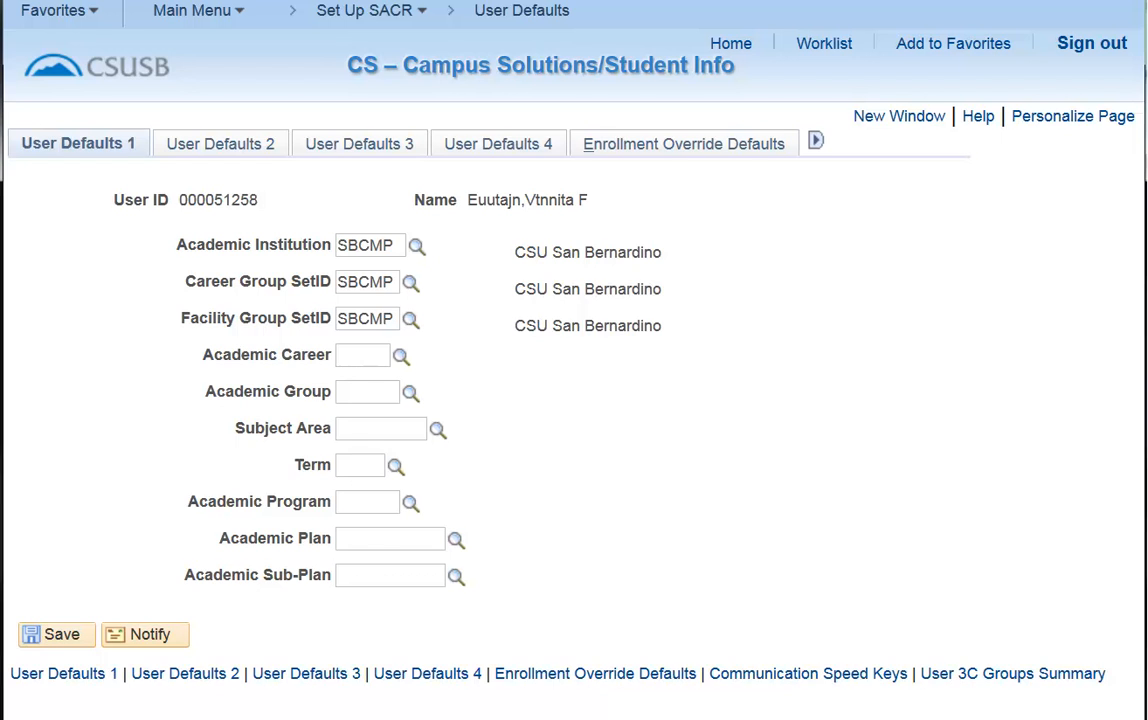
click(532, 150)
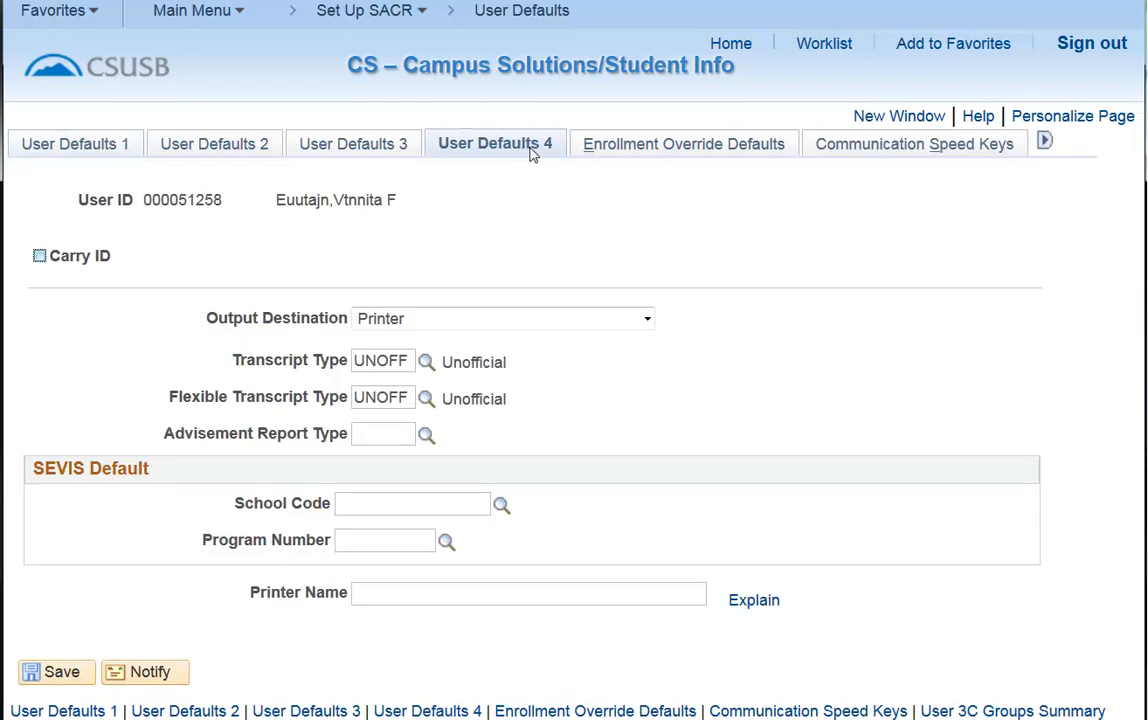
Enable Carry ID, set Output Destination to Printer, and save the user defaults.
click(40, 257)
click(39, 256)
click(647, 320)
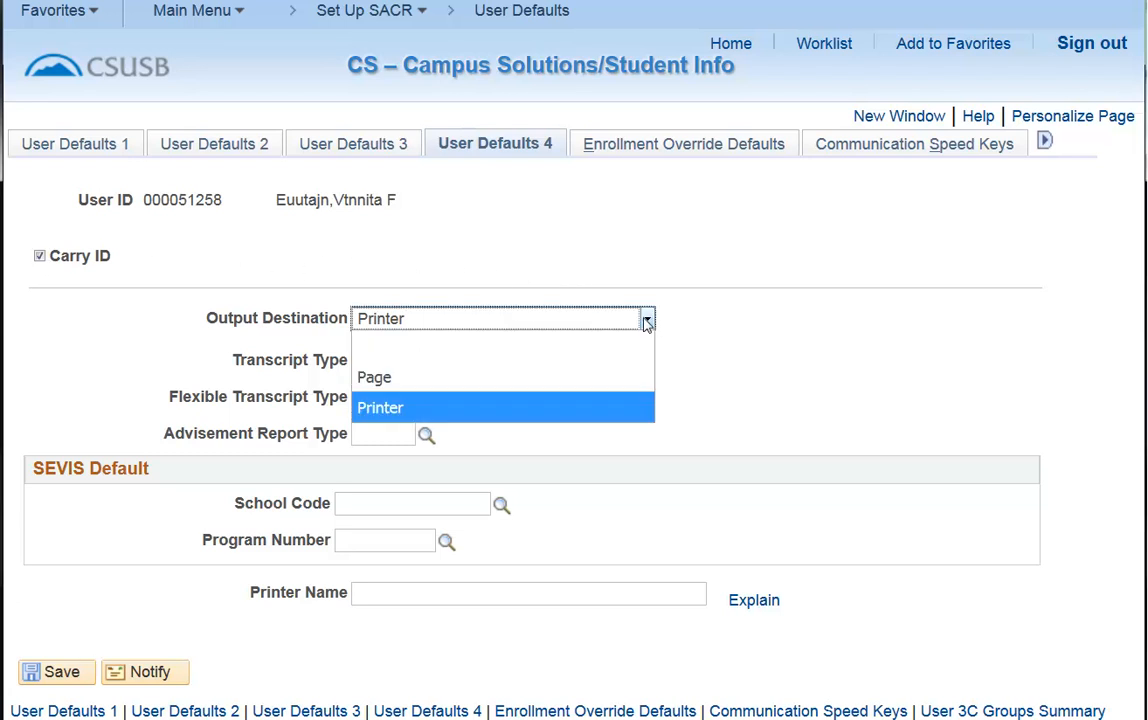
click(600, 407)
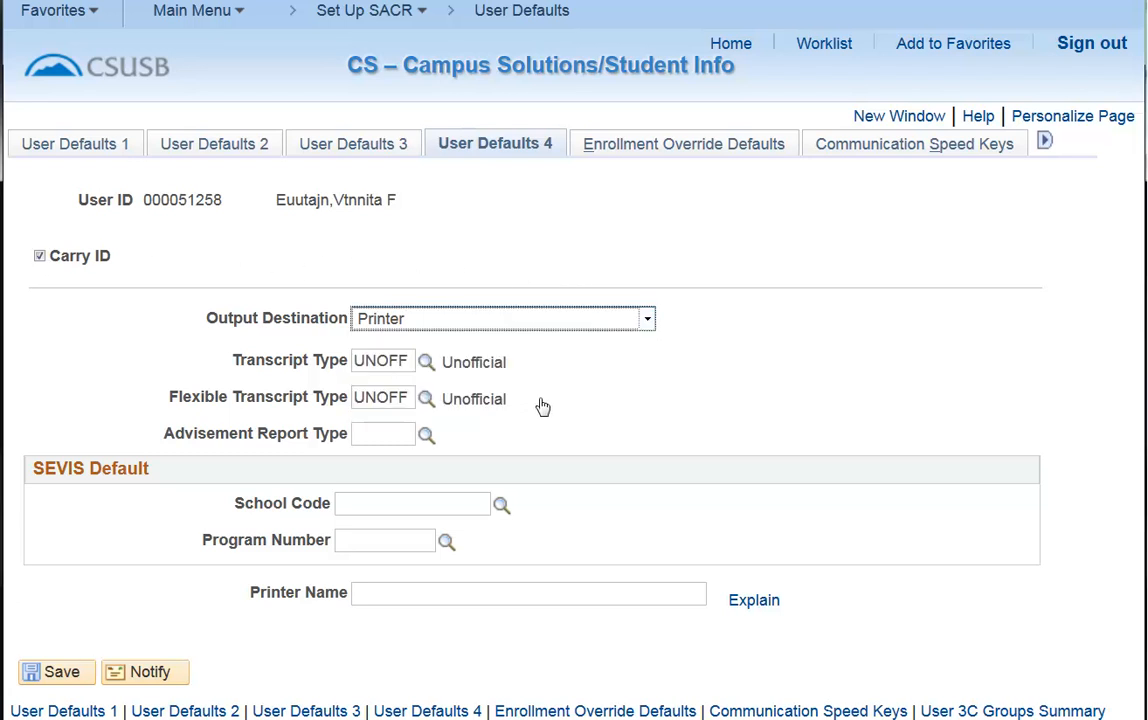
click(427, 362)
click(395, 442)
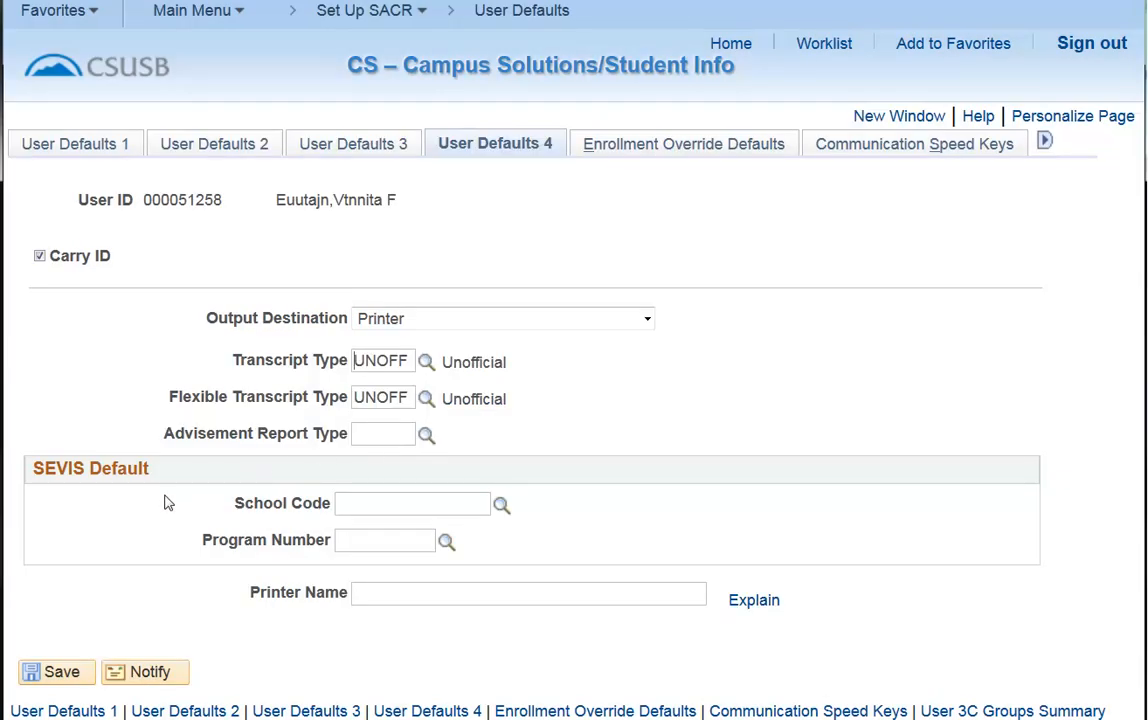
click(70, 683)
Open Manage Service Indicators under Campus Community, search by the pre-filled Empl ID, and open the student's Undergrad record.
click(731, 44)
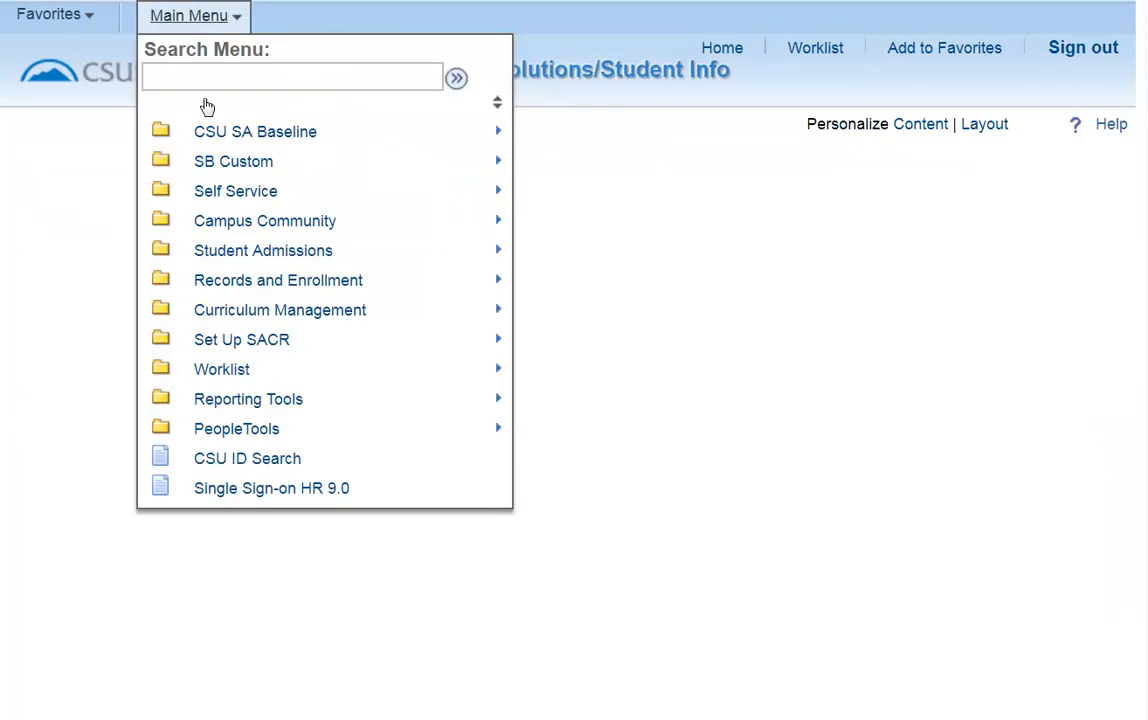
click(205, 224)
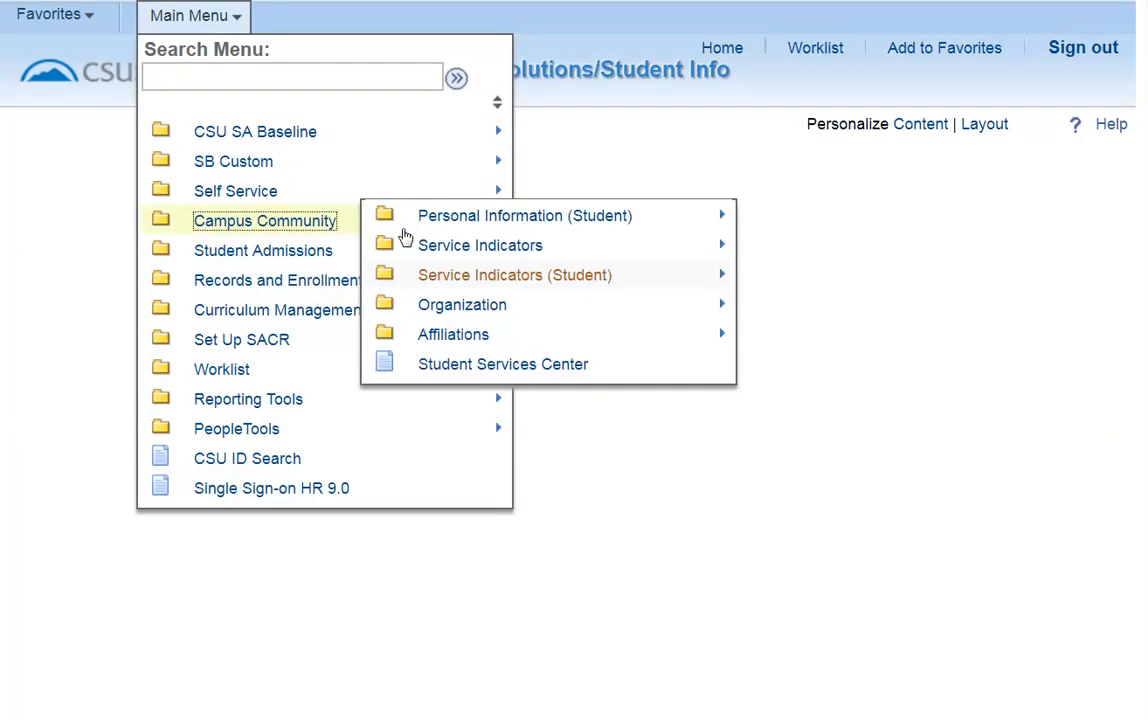
click(518, 287)
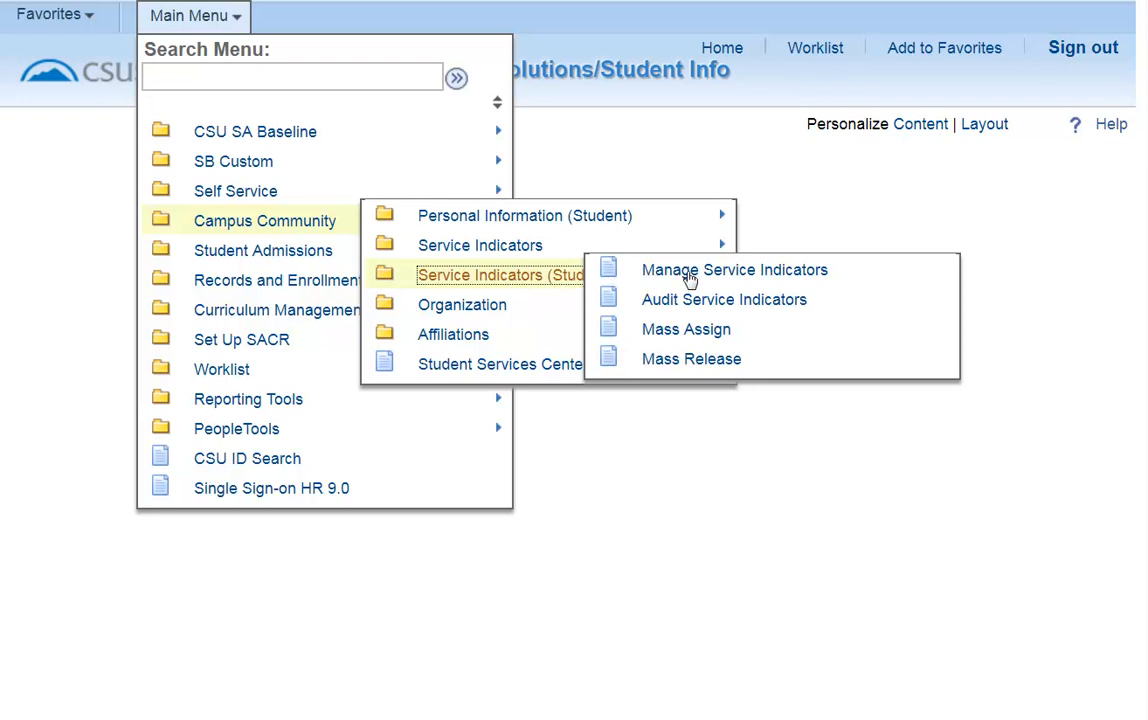
click(689, 272)
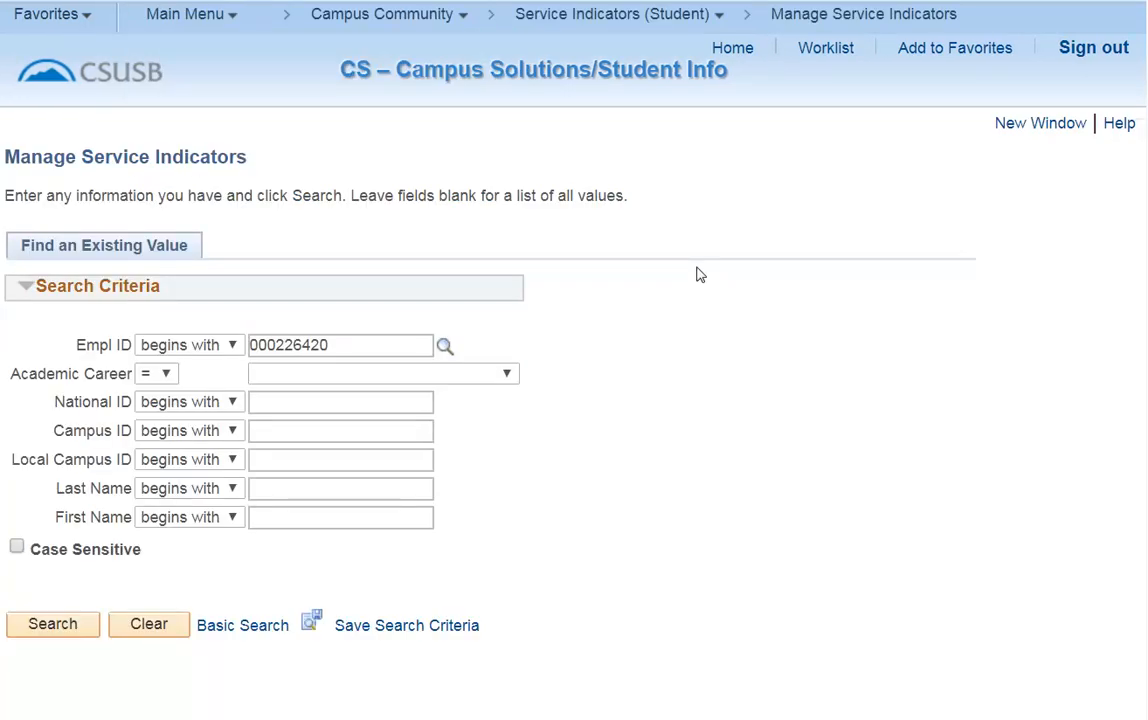
click(27, 624)
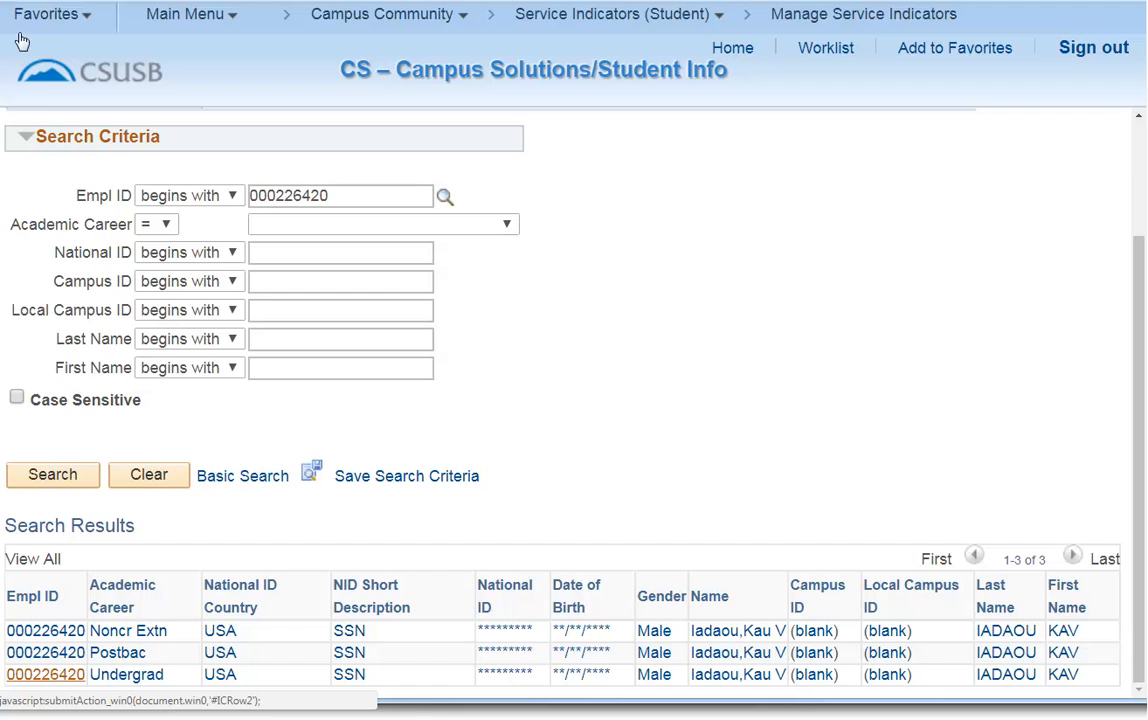
click(50, 676)
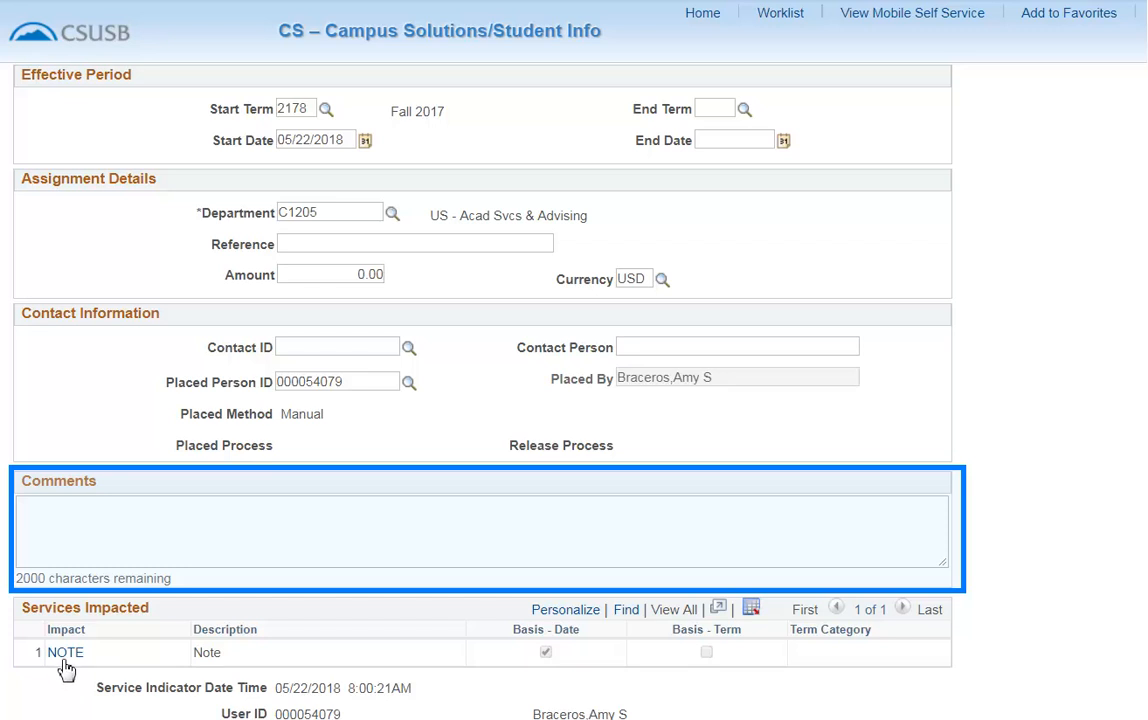
Open the description of the NOTE service impact and return to the service indicator list.
click(65, 660)
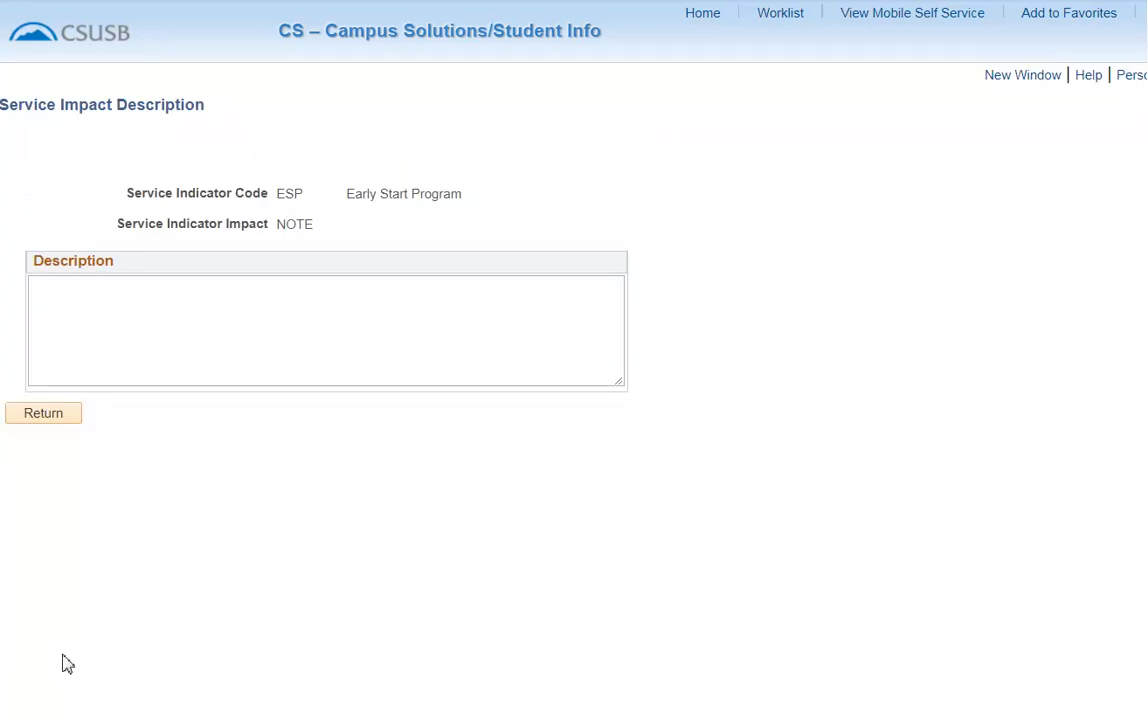
click(43, 414)
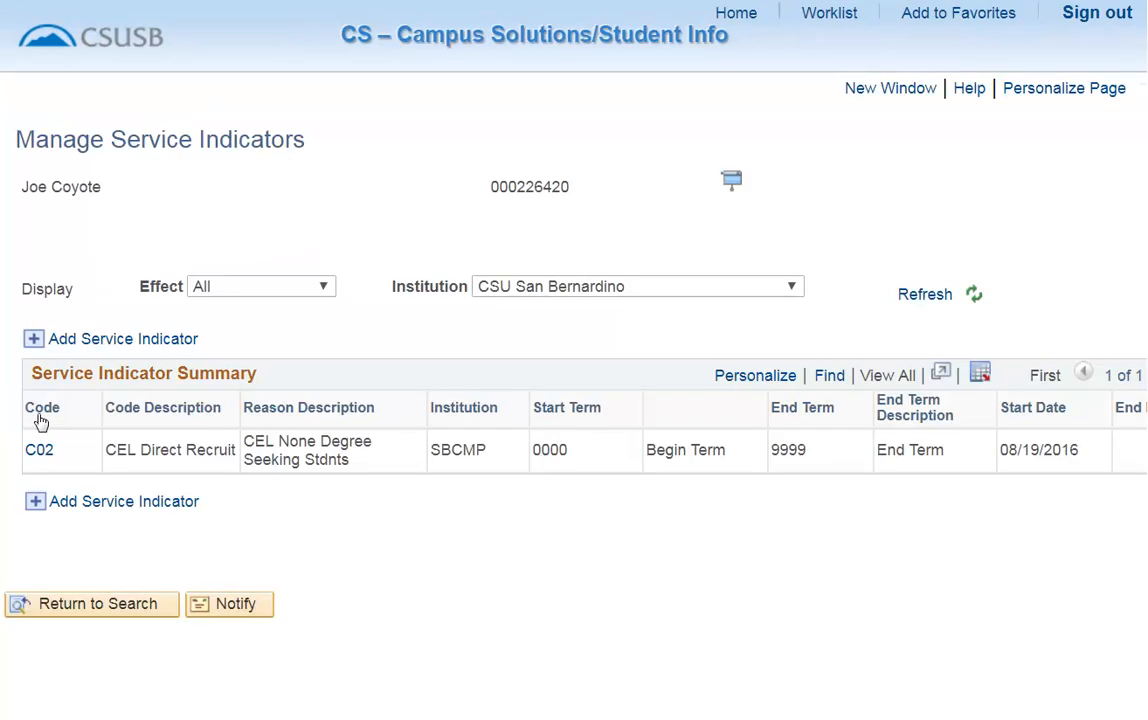
Add a service indicator with code R07 (Transcript/Diploma Hold) and reason code RD for the student.
click(38, 345)
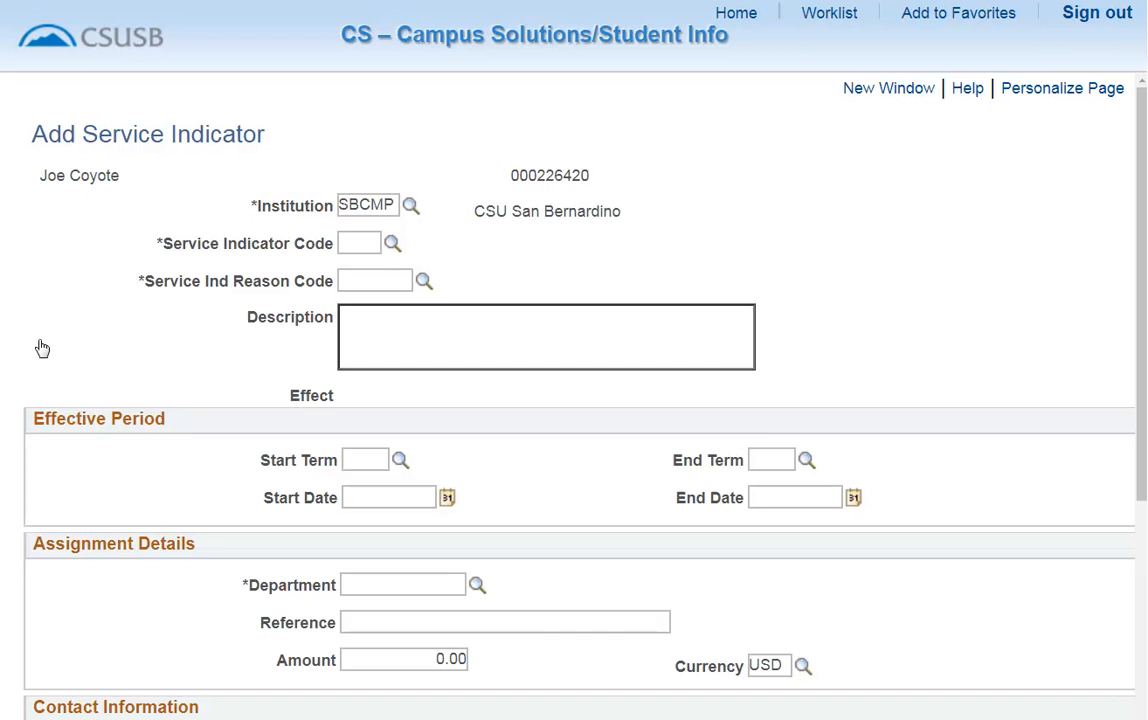
click(392, 244)
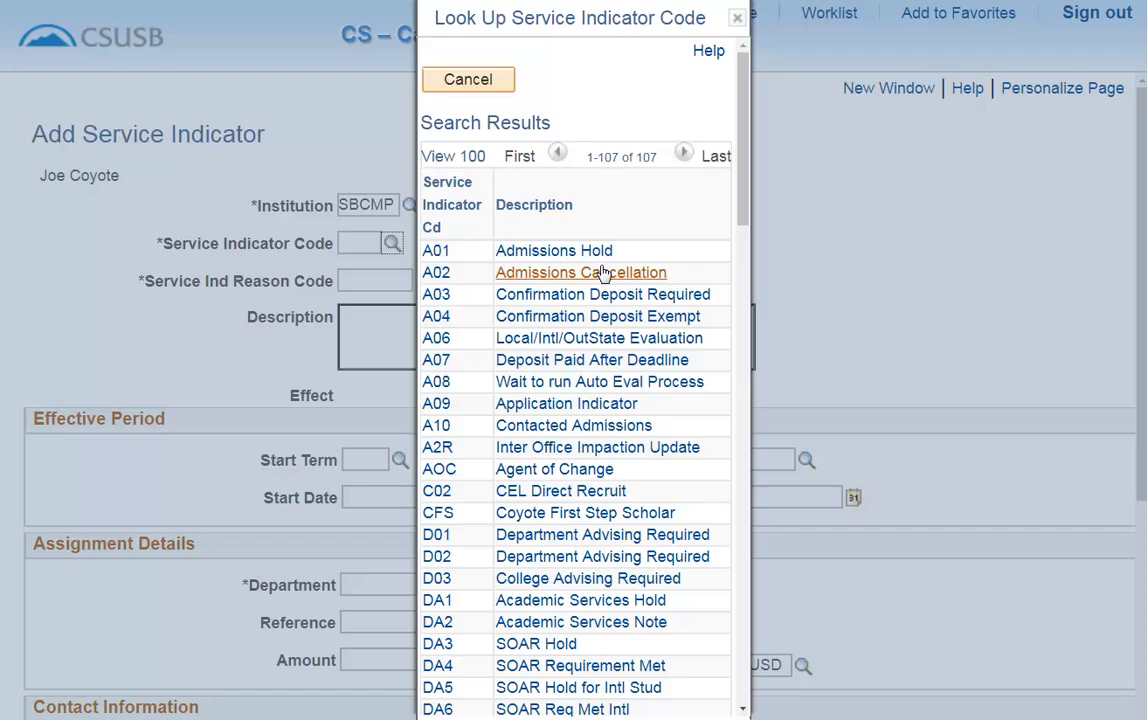
scroll(602, 273, down, 5)
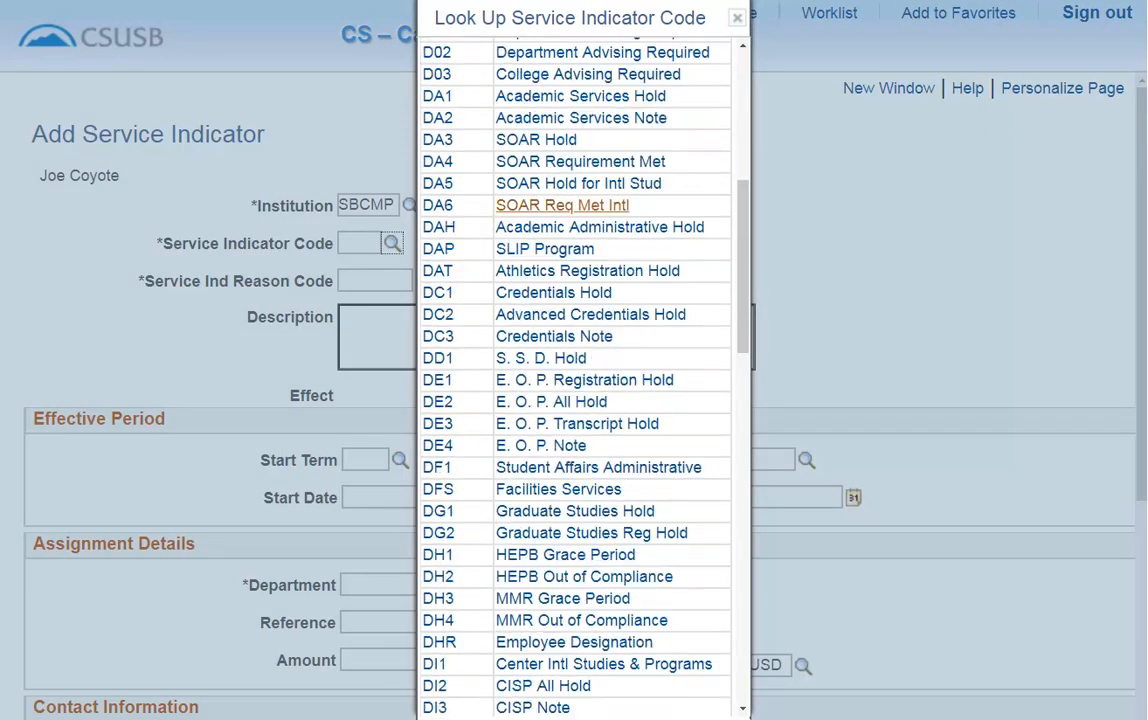
scroll(553, 272, down, 1)
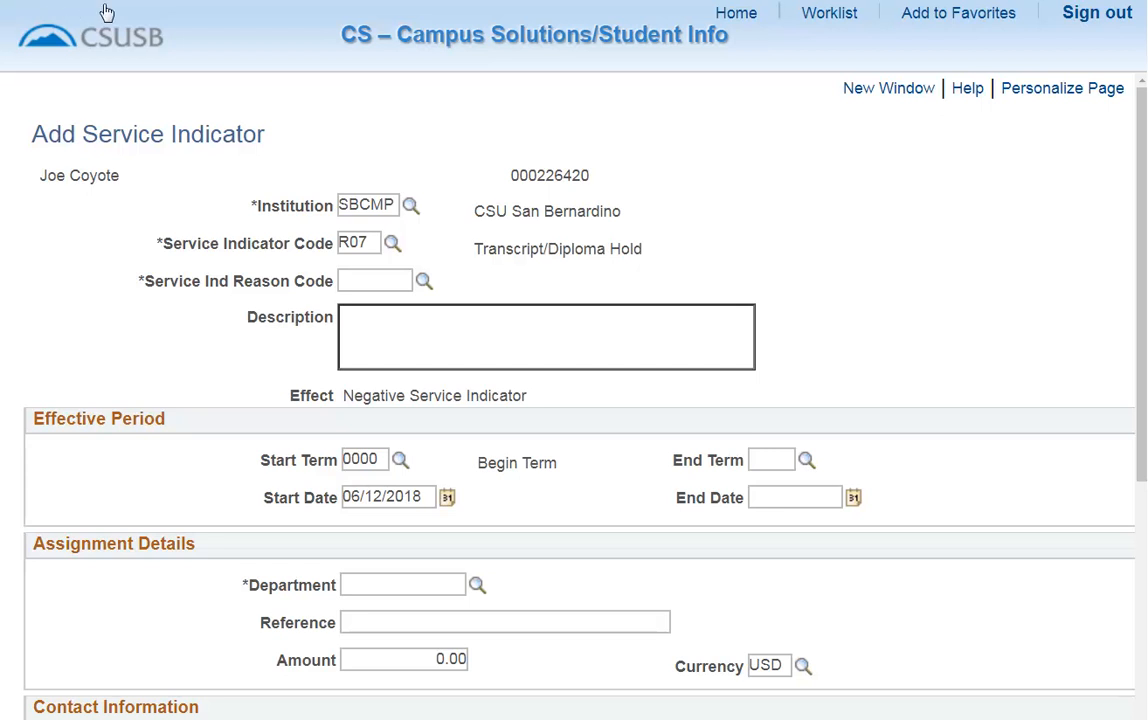
click(424, 283)
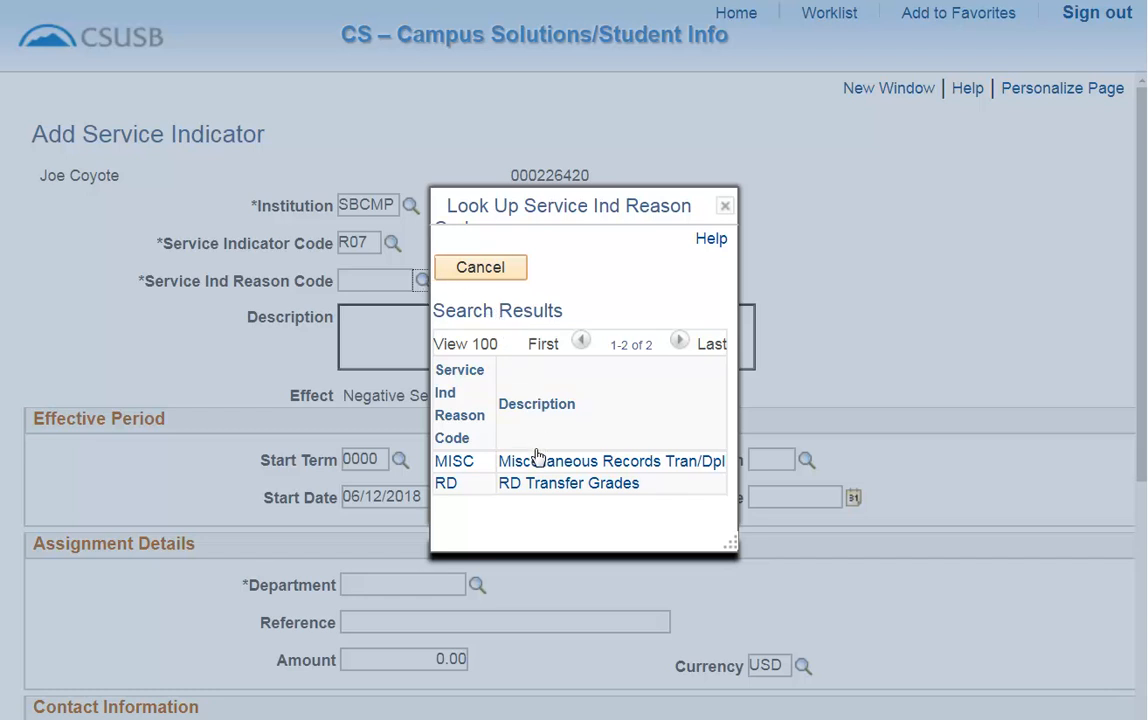
click(539, 485)
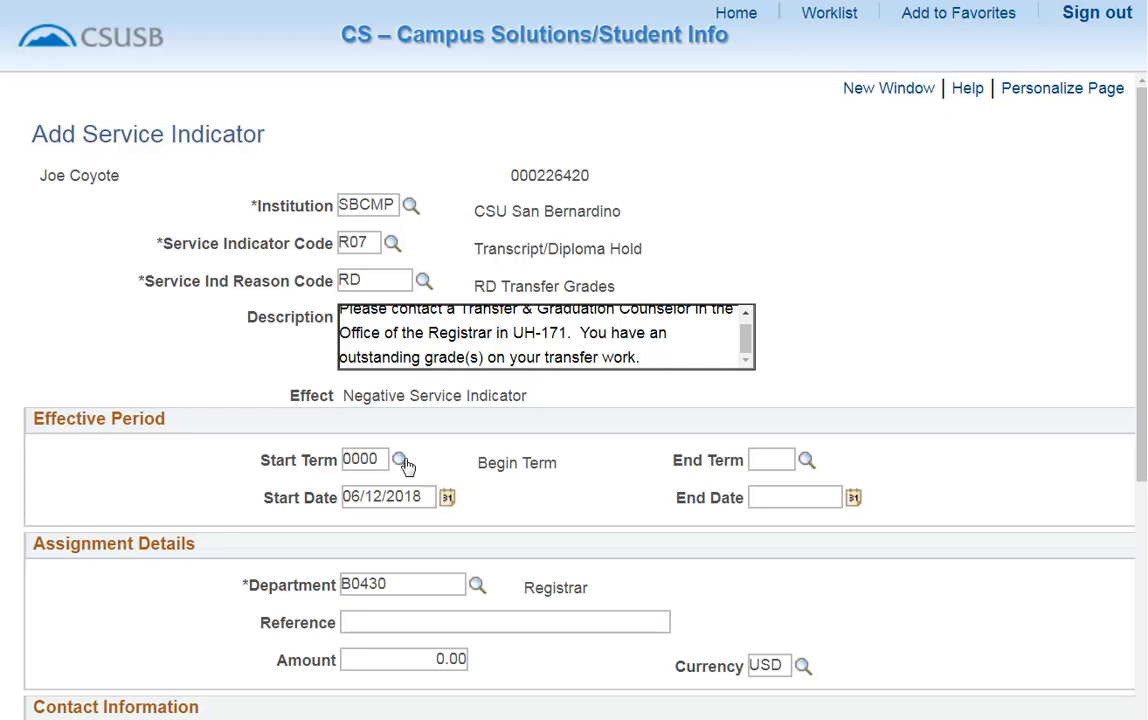
scroll(407, 465, down, 5)
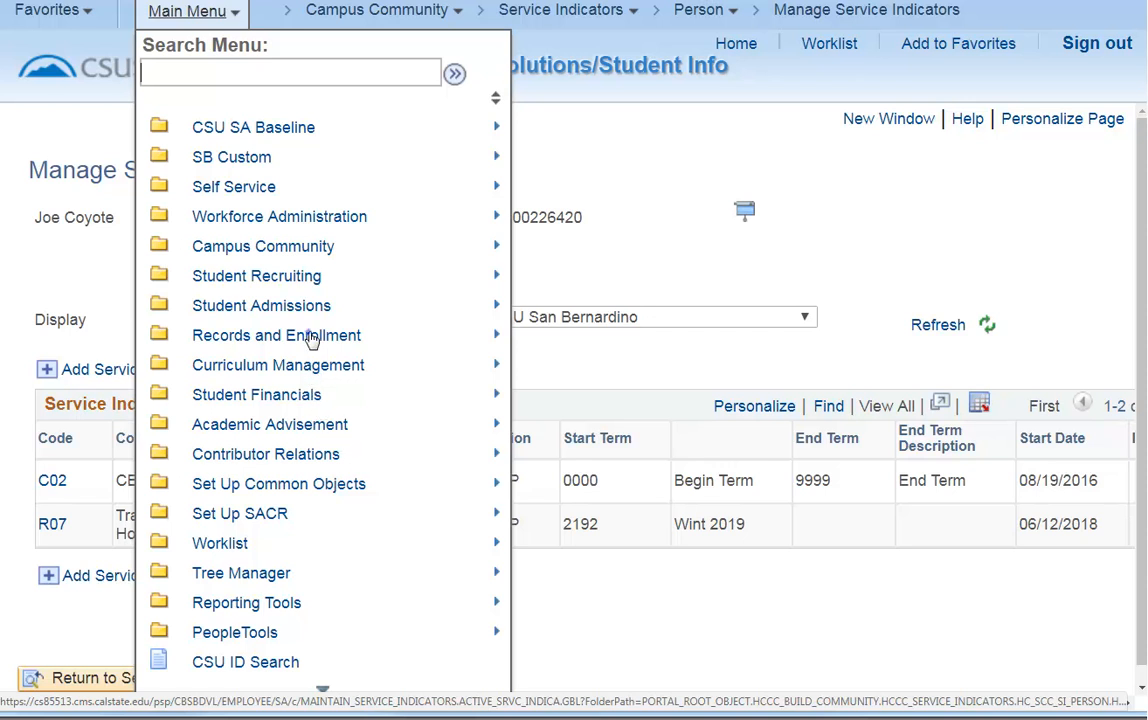
Open Student Program/Plan under Records and Enrollment, search the pre-filled ID including history, and open the Undergrad career 0 record.
mouse_move(312, 340)
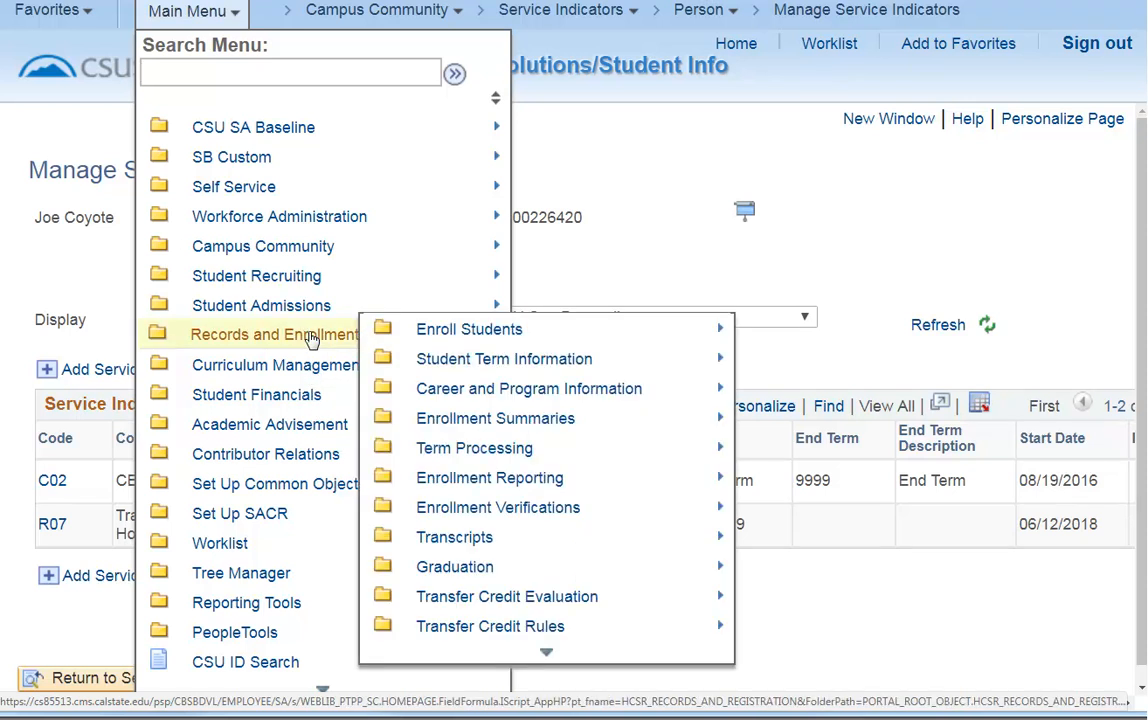
mouse_move(540, 393)
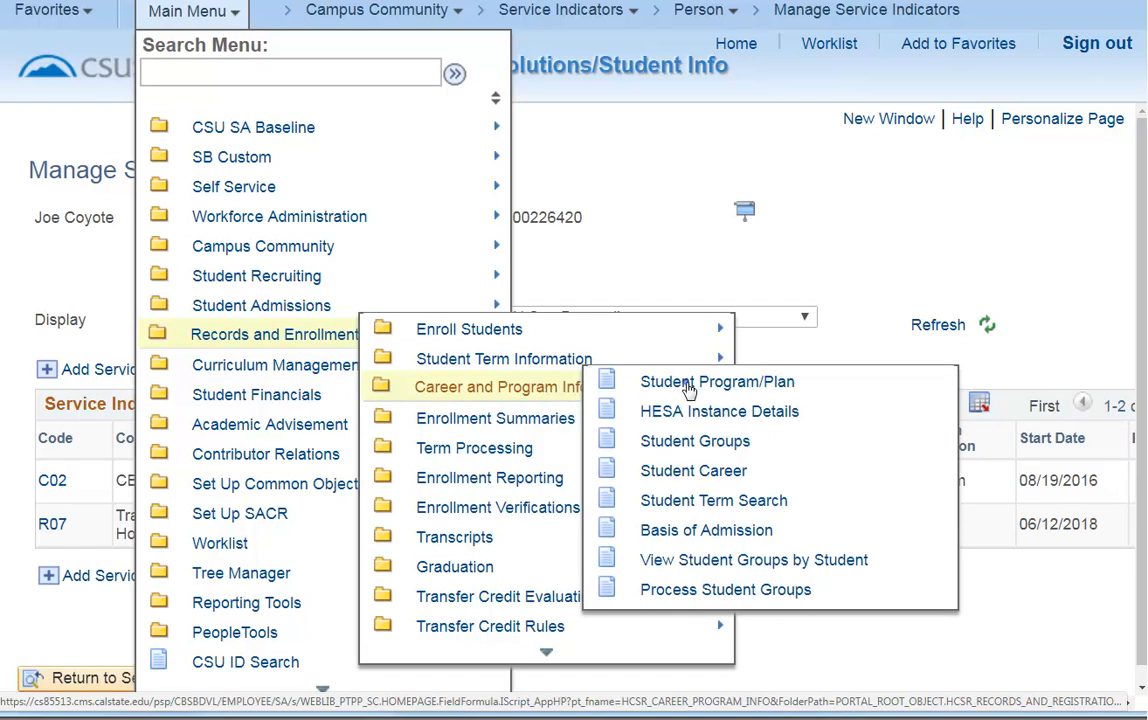
click(612, 387)
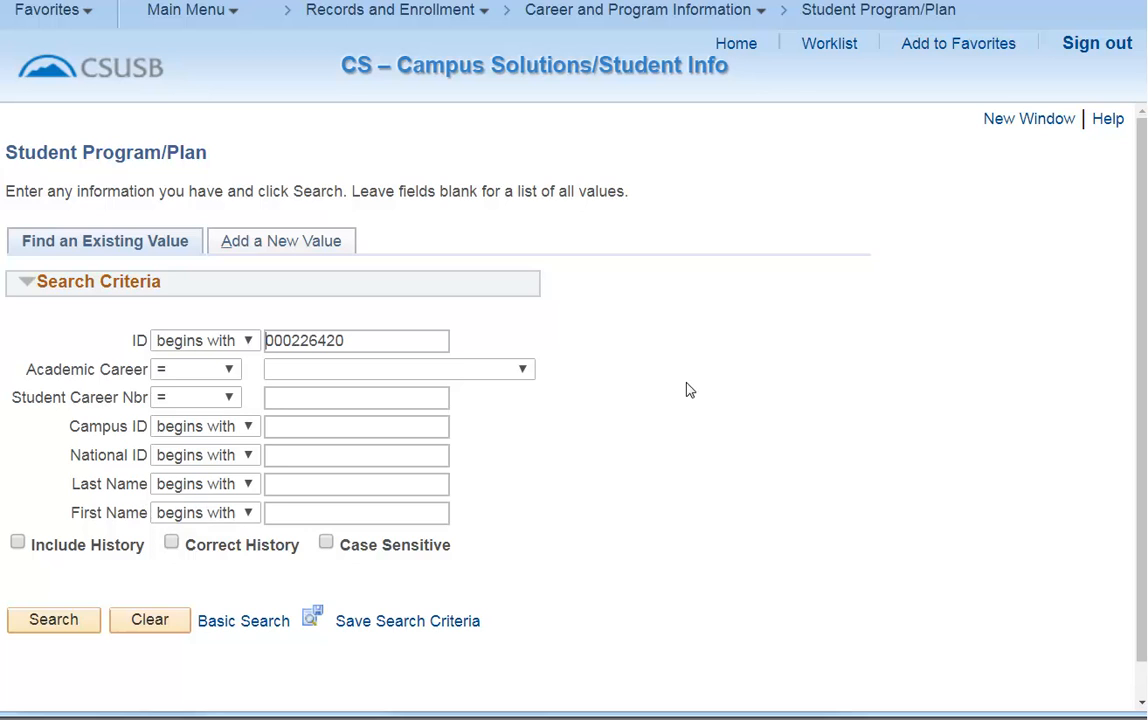
click(18, 546)
click(51, 621)
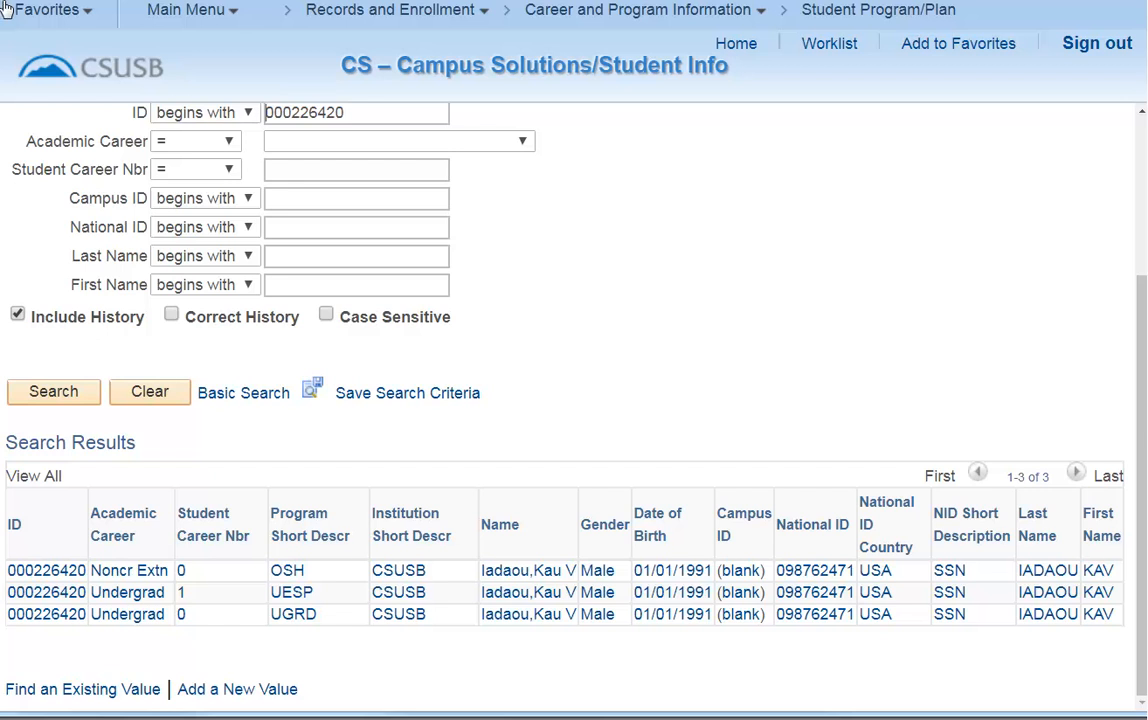
click(138, 614)
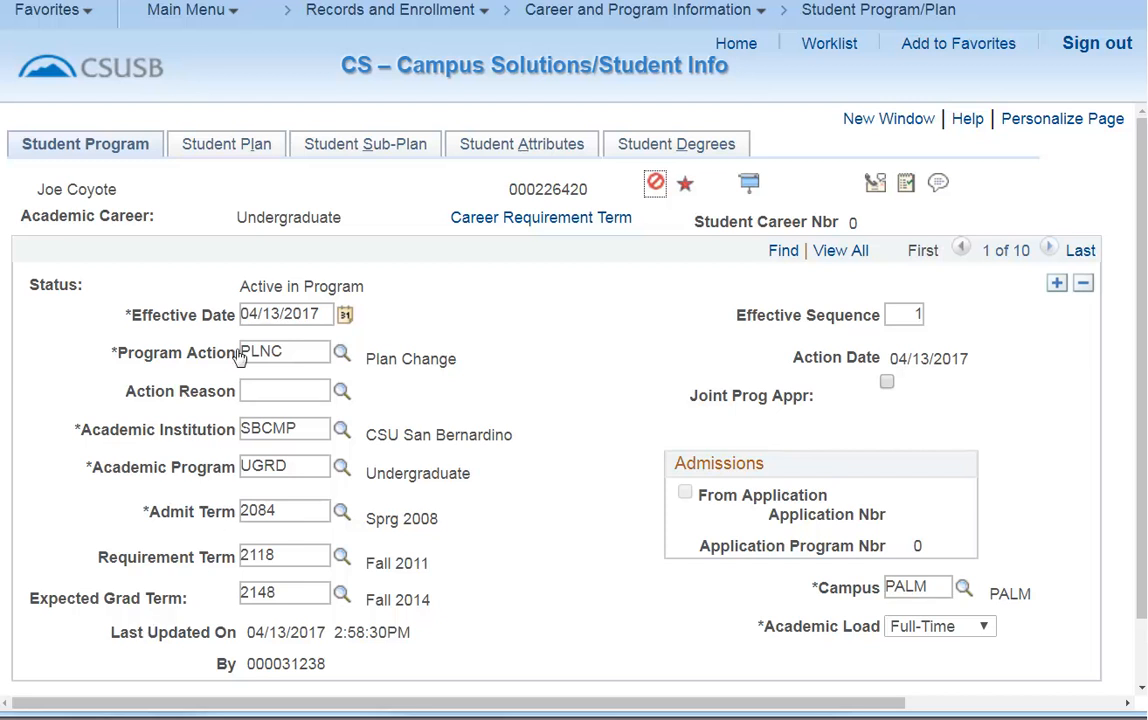
Review the student's plans with all rows shown, then the Student Degrees page.
click(245, 160)
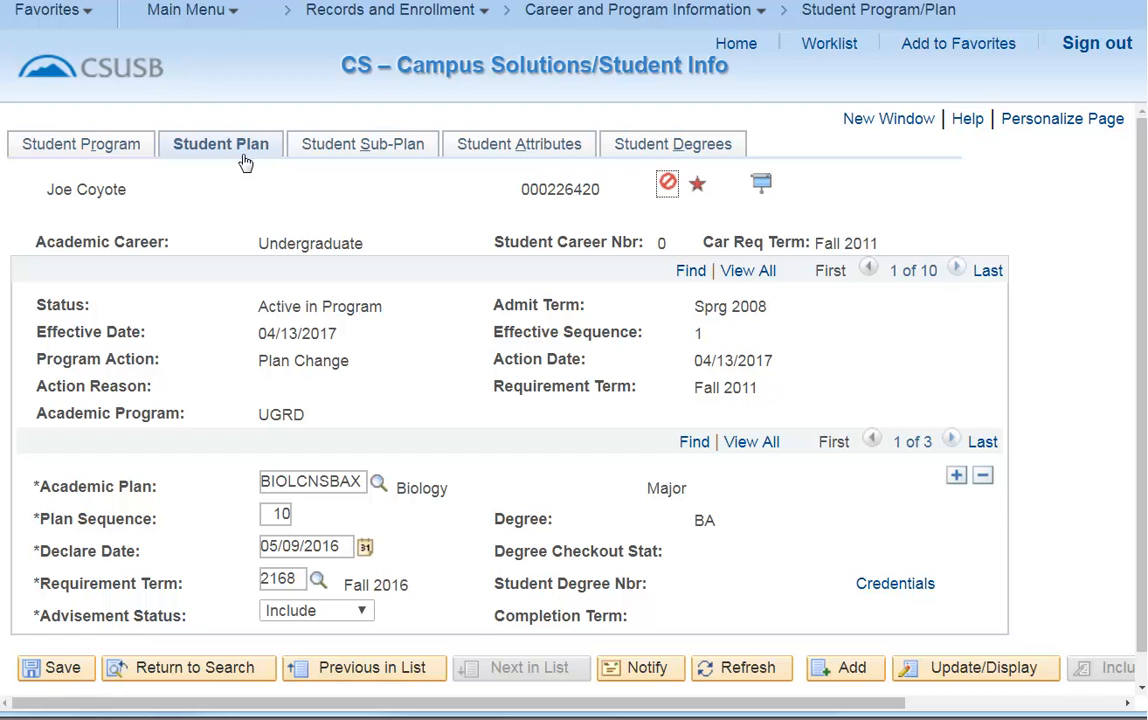
click(766, 451)
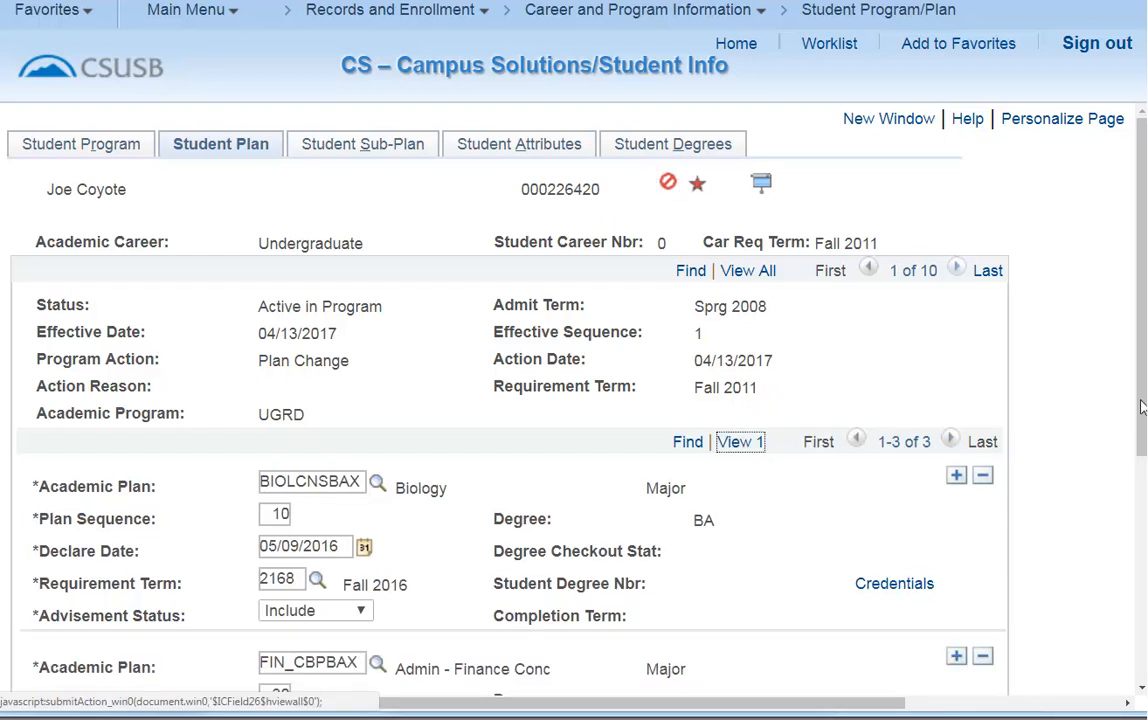
click(635, 146)
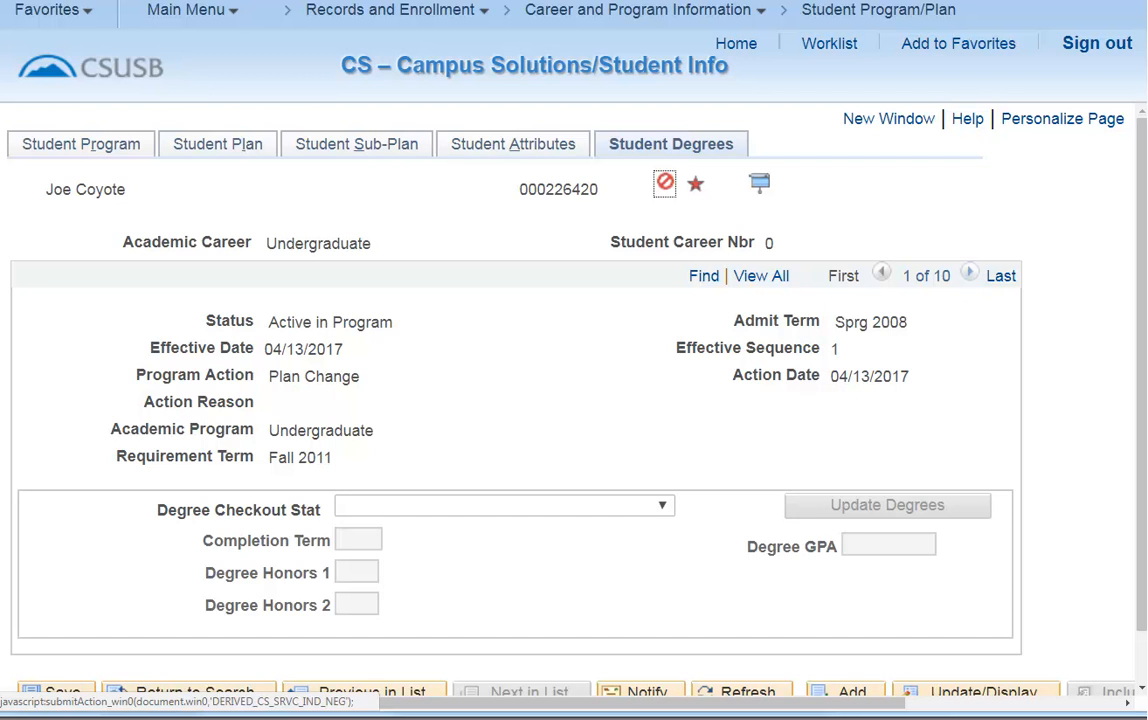
scroll(664, 152, down, 1)
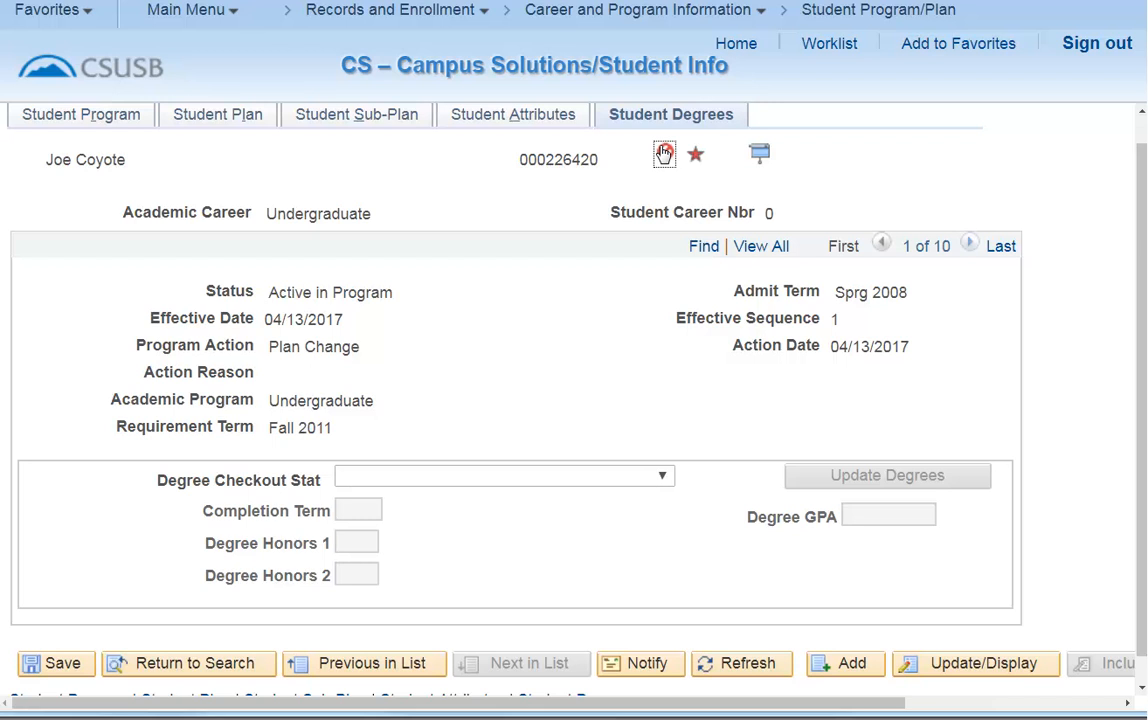
Open Student Enrollment Appointment under Term Processing's Appointments, search the pre-filled ID, and open the Undergrad Wint 2018 appointment.
click(736, 43)
click(178, 18)
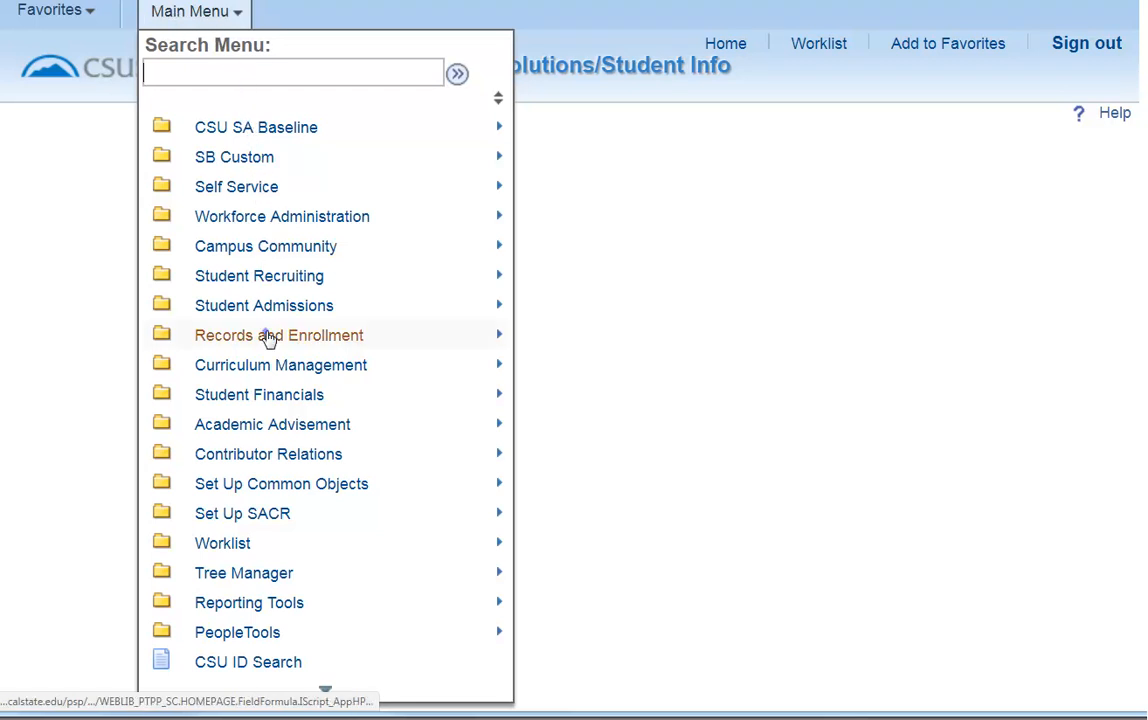
mouse_move(268, 339)
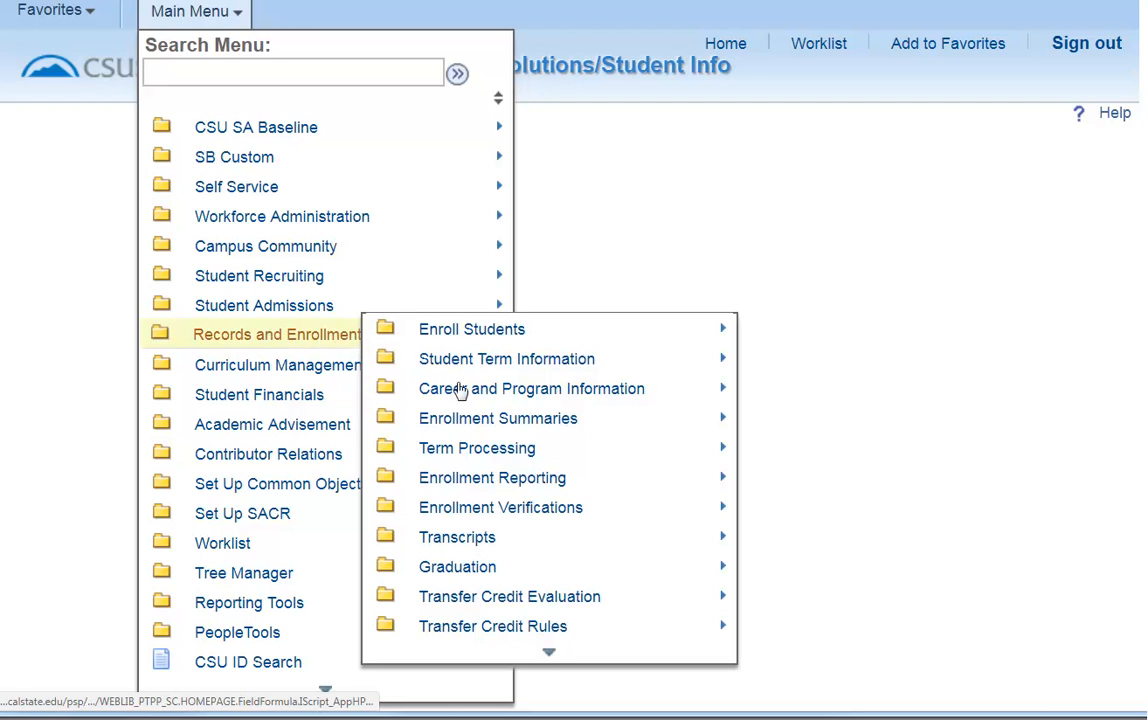
mouse_move(487, 448)
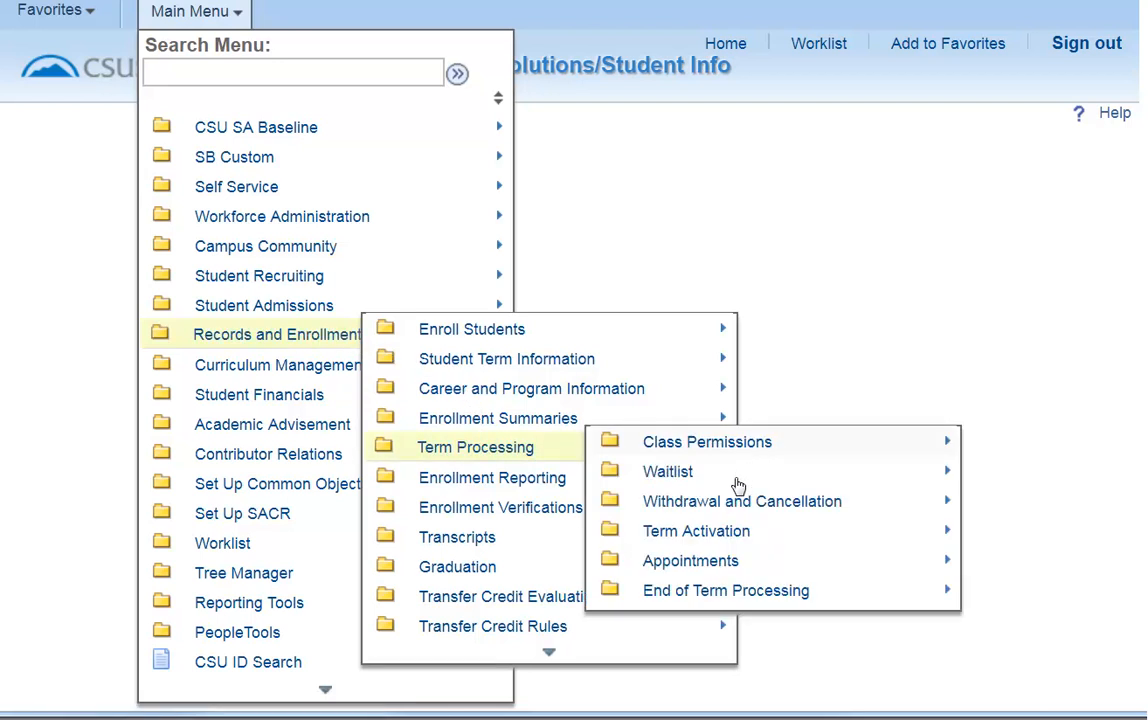
mouse_move(724, 571)
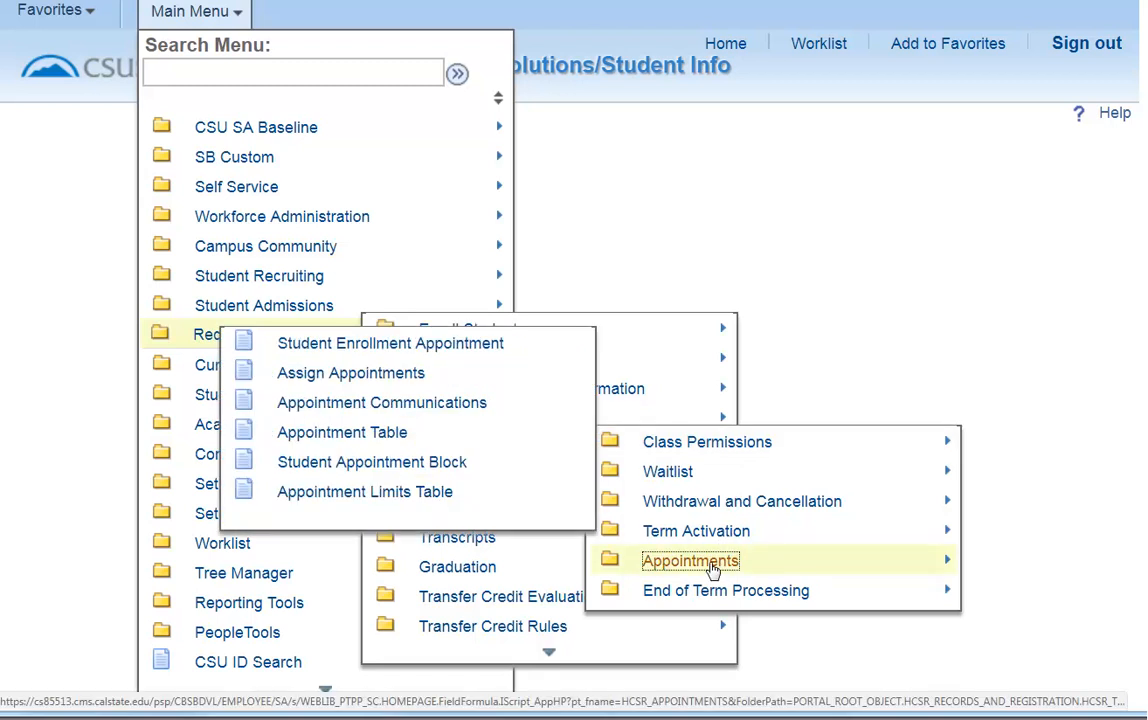
click(471, 345)
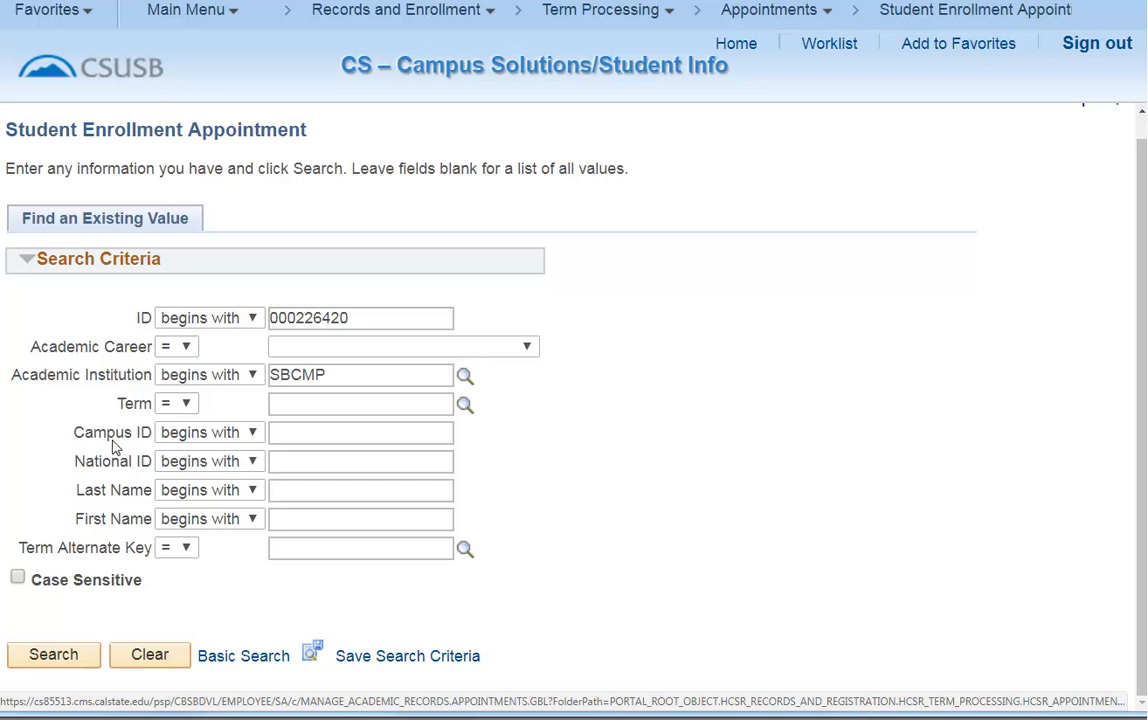
click(33, 656)
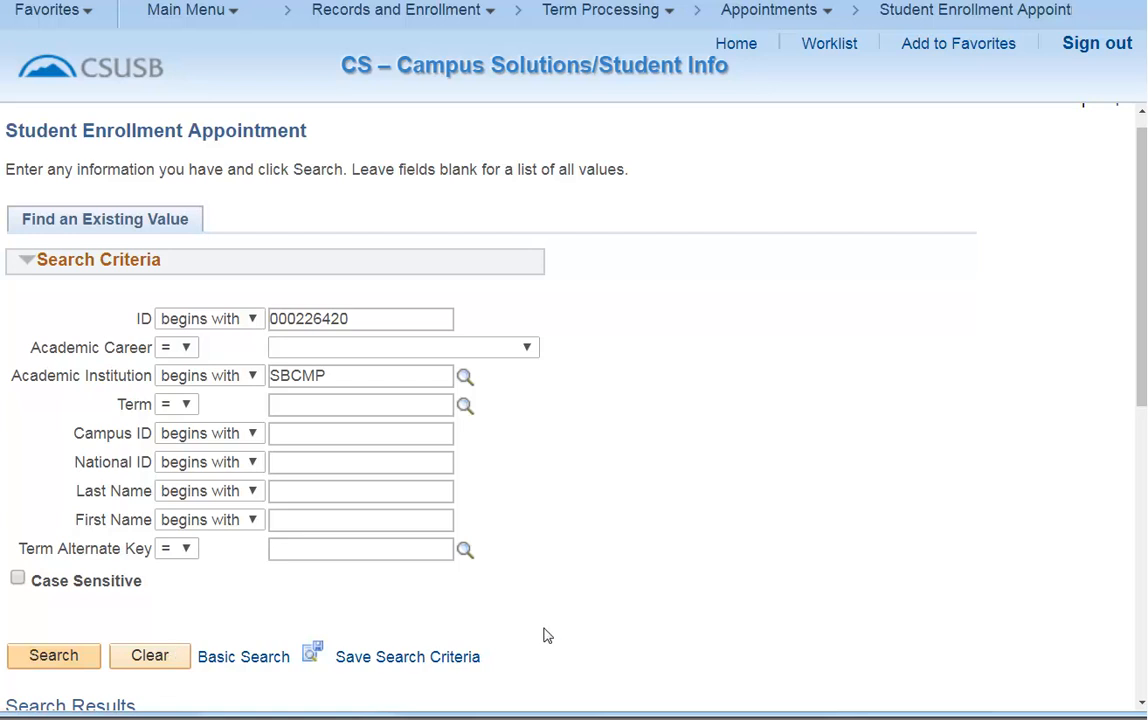
drag(1143, 362, 1143, 561)
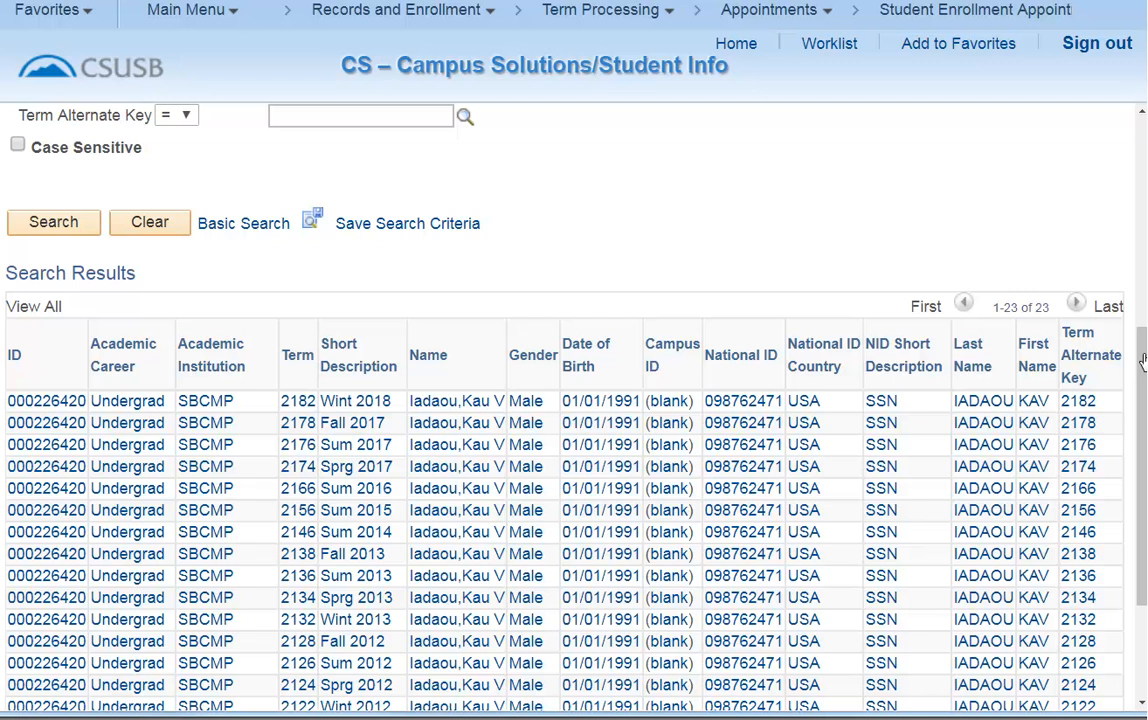
click(126, 403)
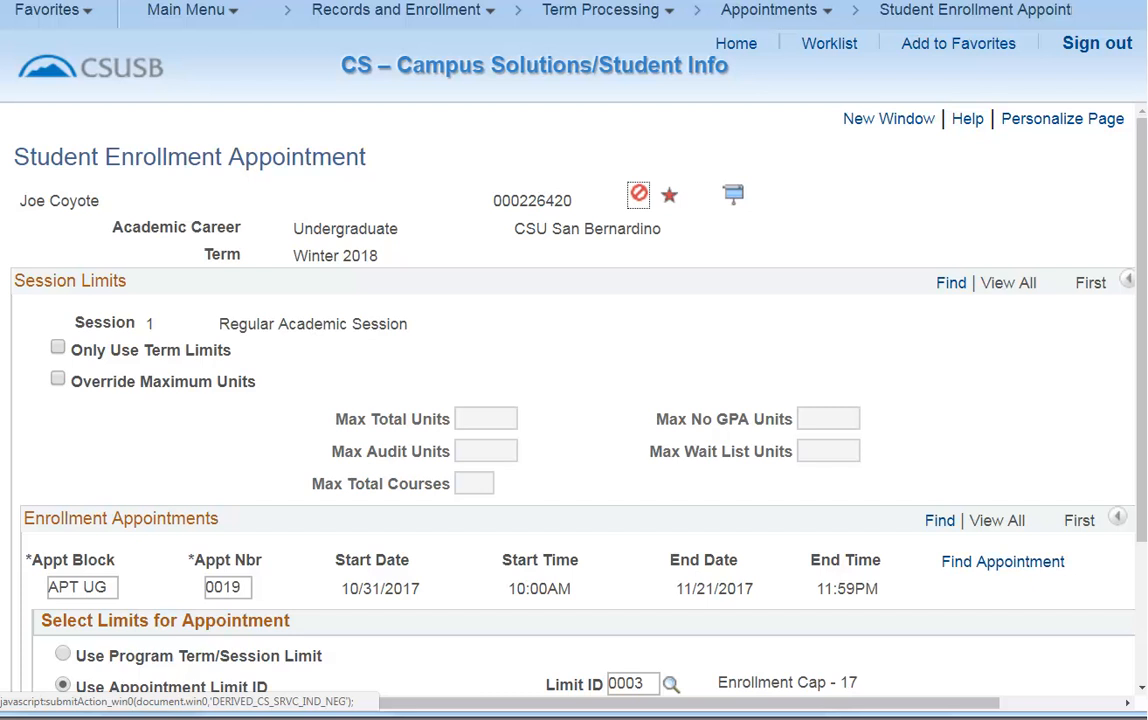
scroll(574, 400, down, 1)
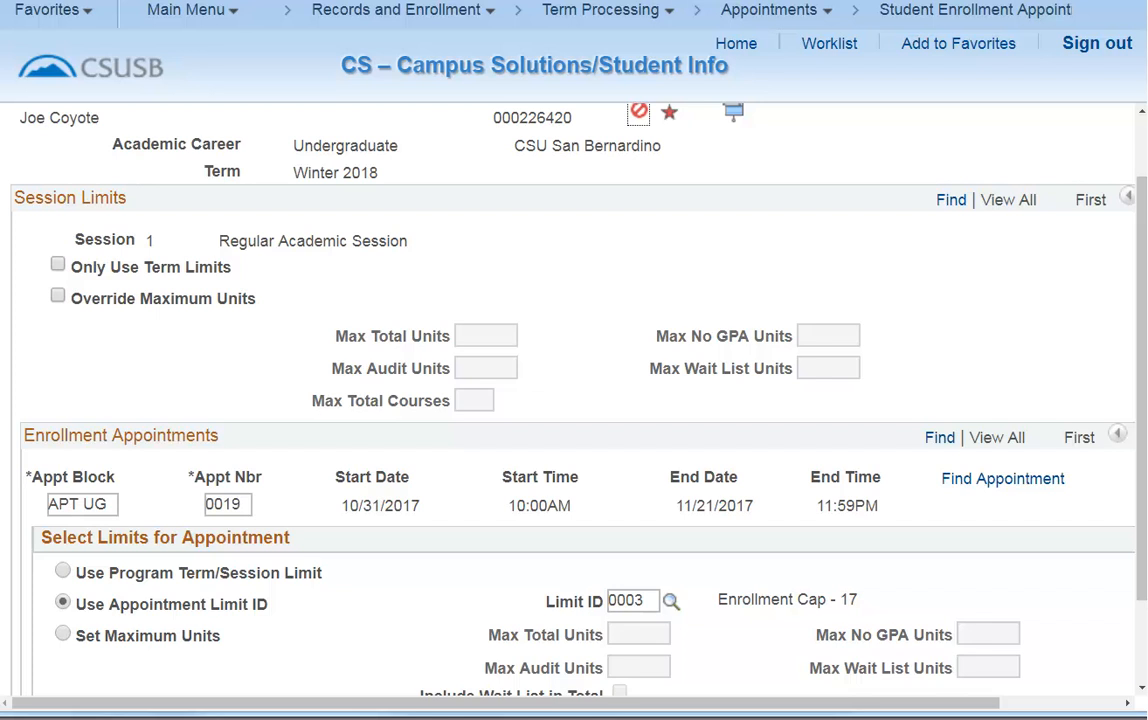
Return home and open Quick Enroll a Student under Records and Enrollment's Enroll Students.
click(736, 43)
click(188, 10)
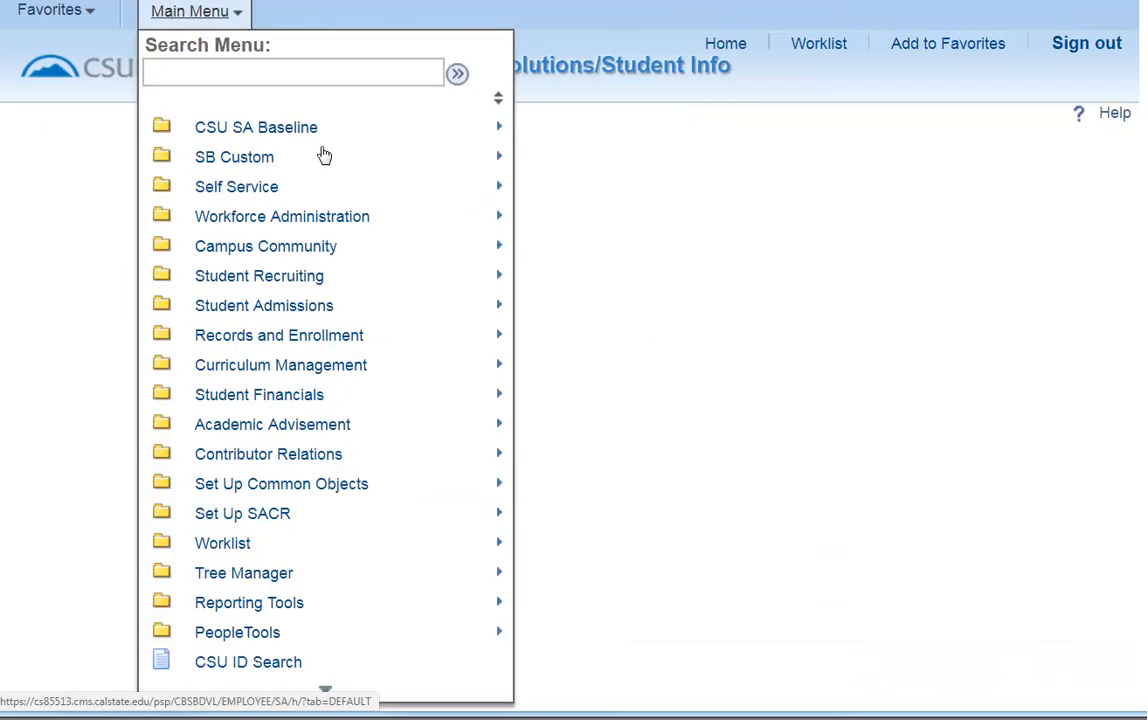
mouse_move(245, 338)
mouse_move(470, 340)
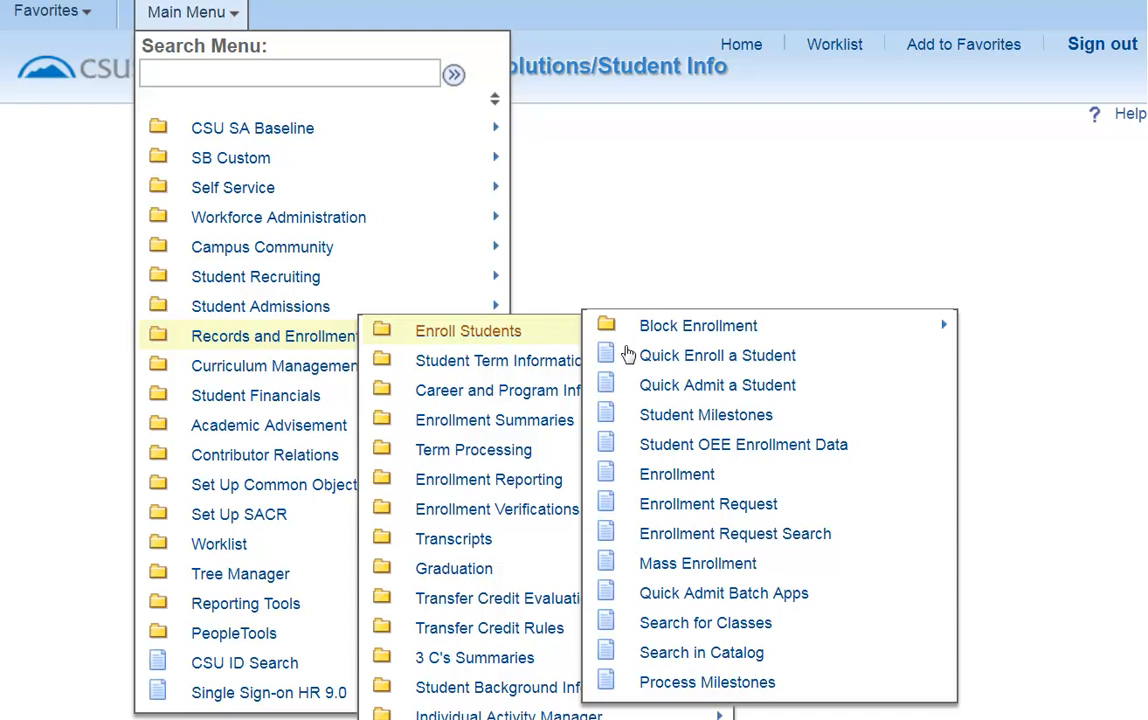
click(700, 356)
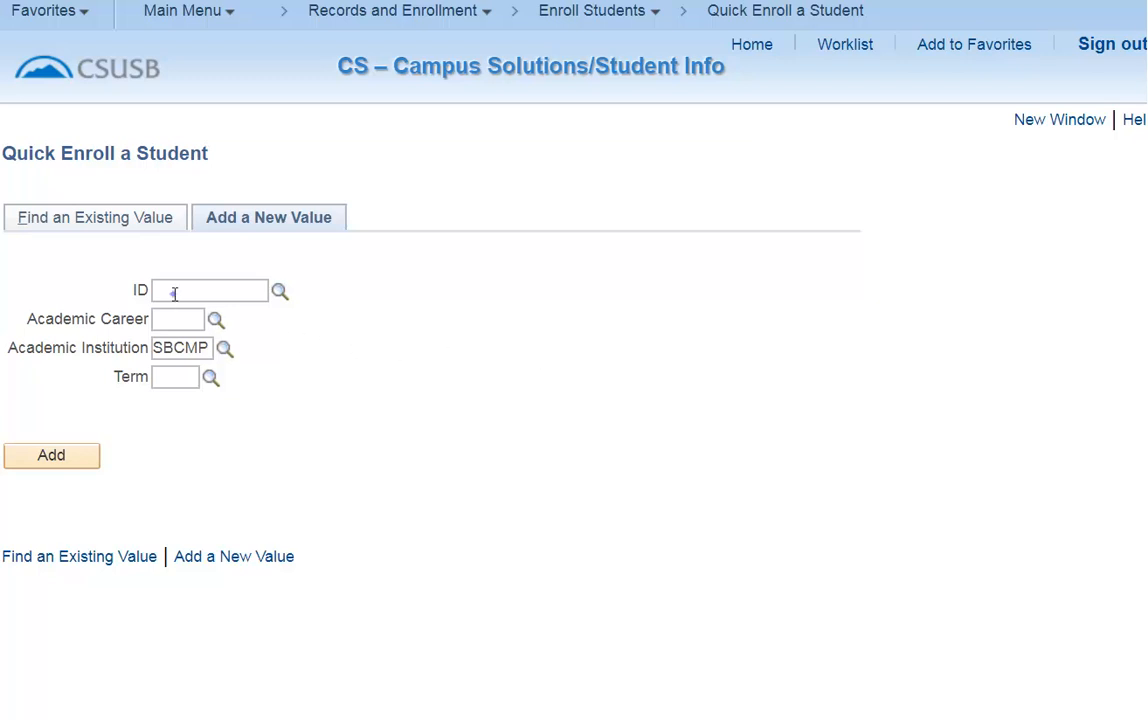
Paste the student's ID, pick the Undergrad career and term 2184 (Sprg 2018), and add the quick enrollment.
click(215, 320)
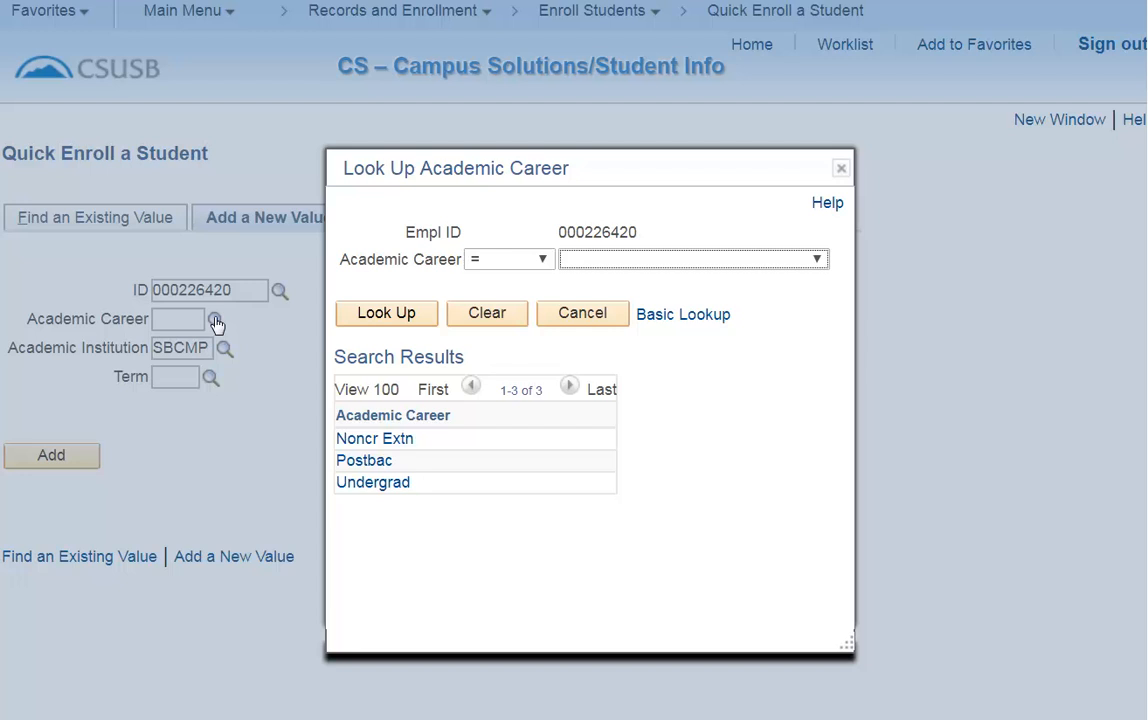
click(373, 483)
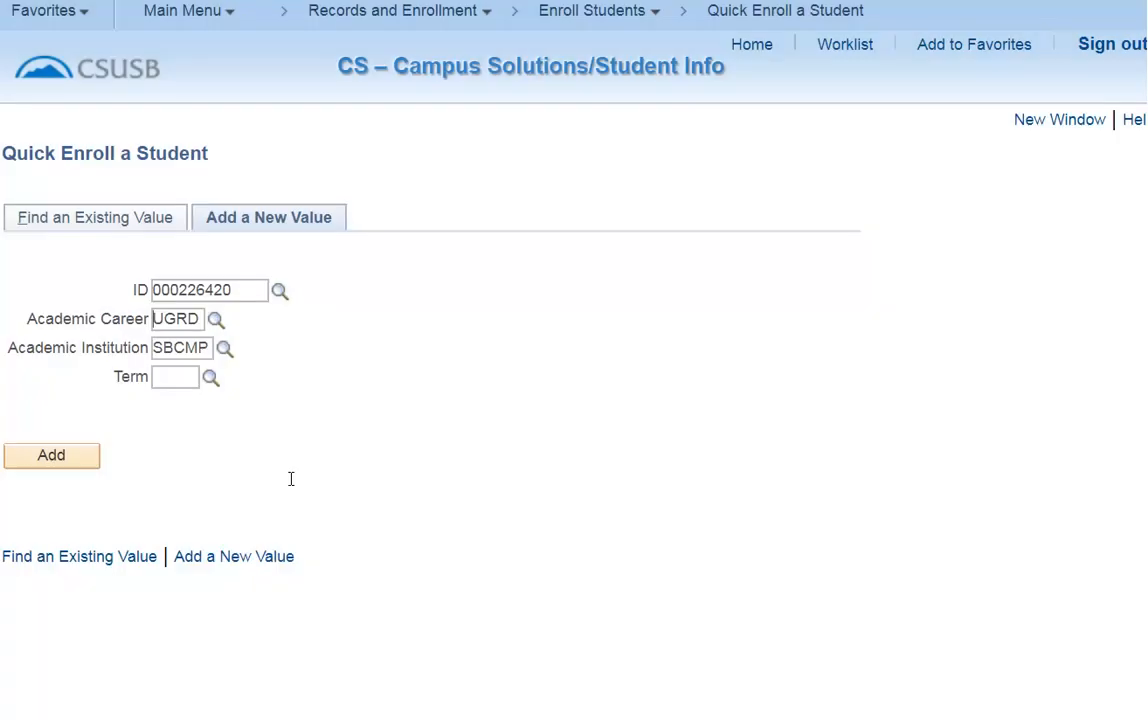
click(168, 384)
click(210, 378)
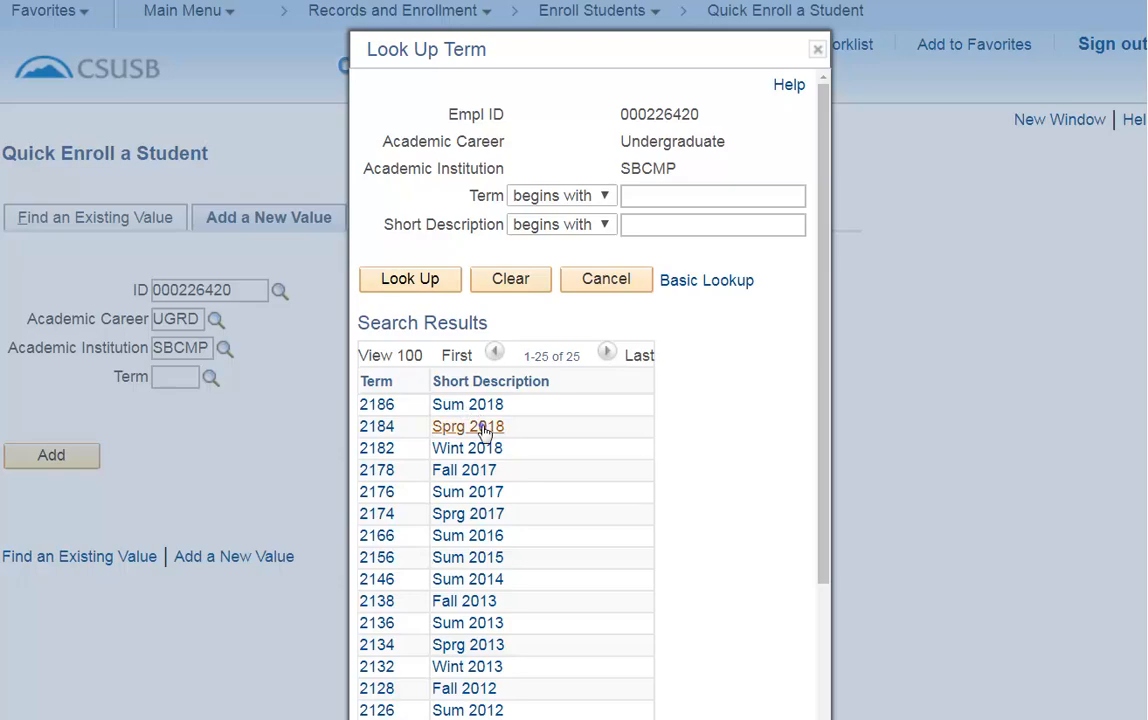
click(484, 429)
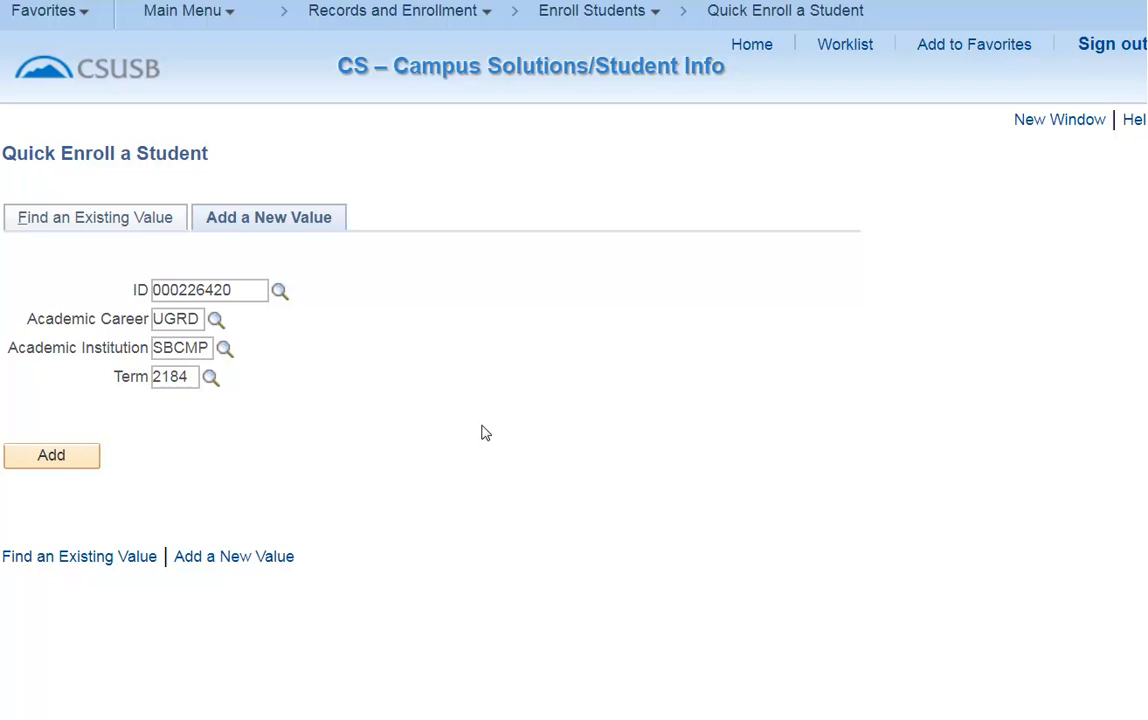
click(41, 458)
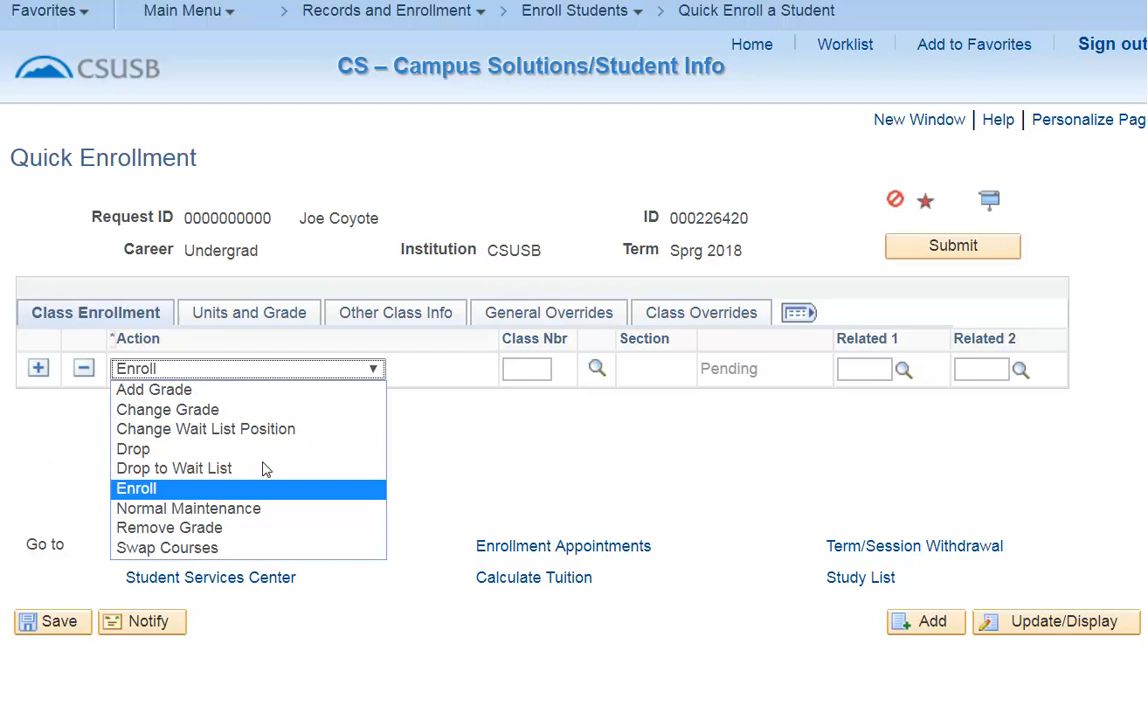
Enroll the student in Communication Studies class 41909 (COMM 120, section 01), submit the request, and review its enrollment messages.
click(365, 491)
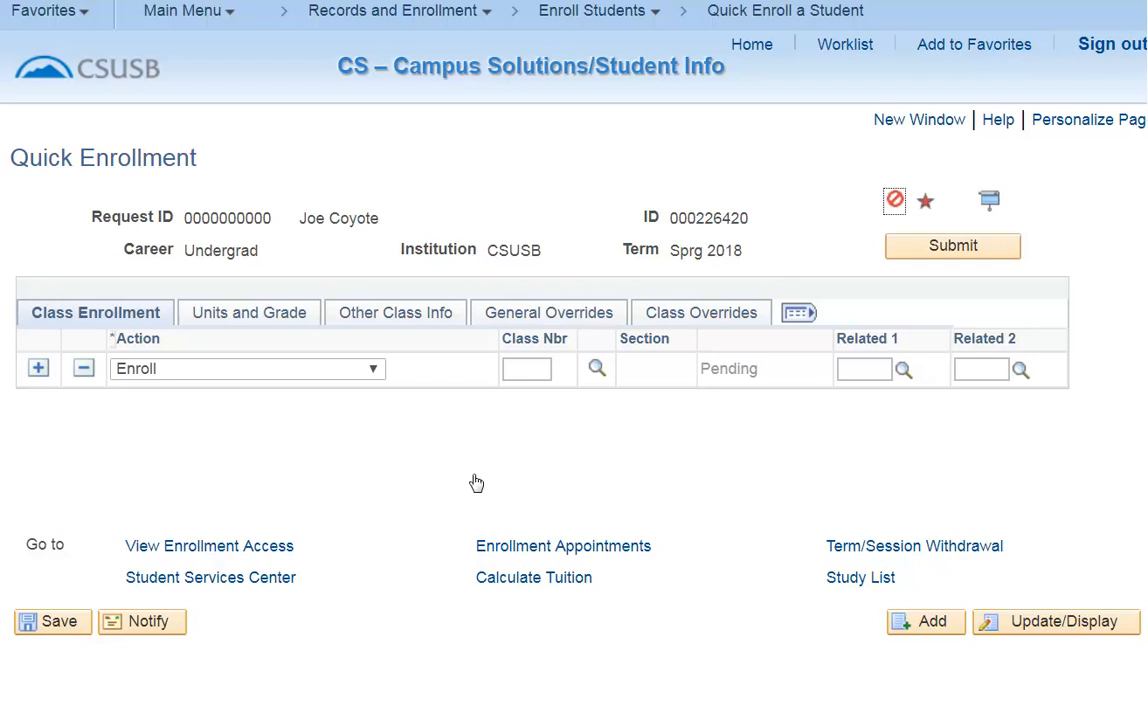
click(596, 370)
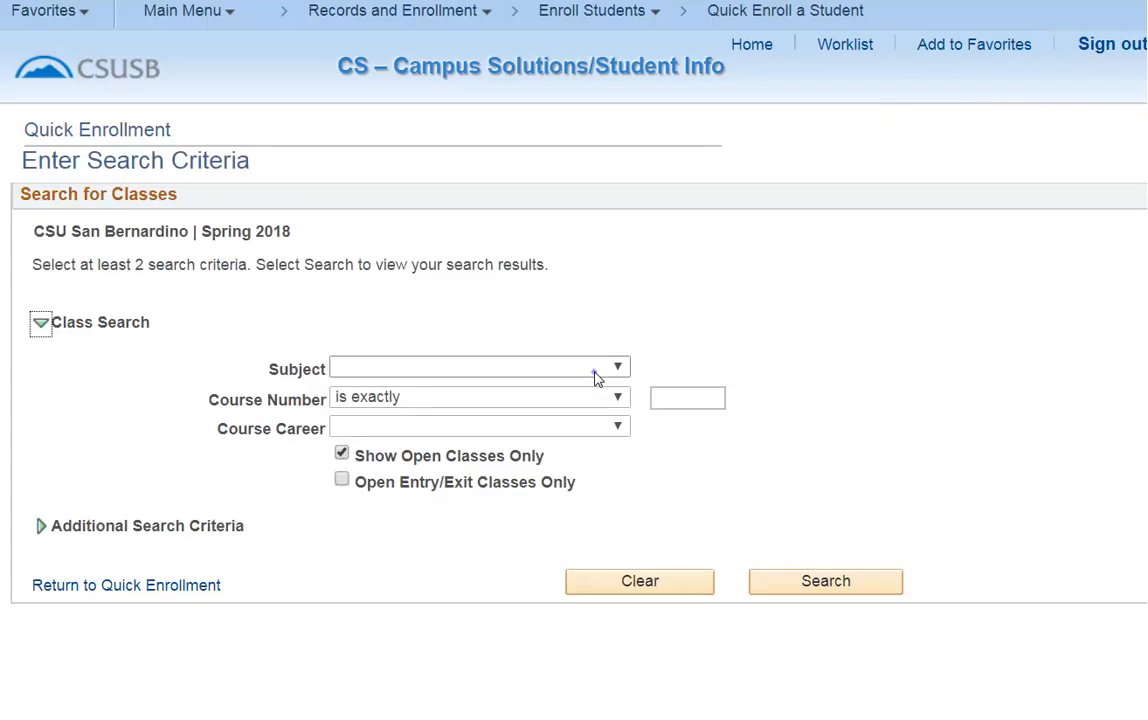
click(596, 376)
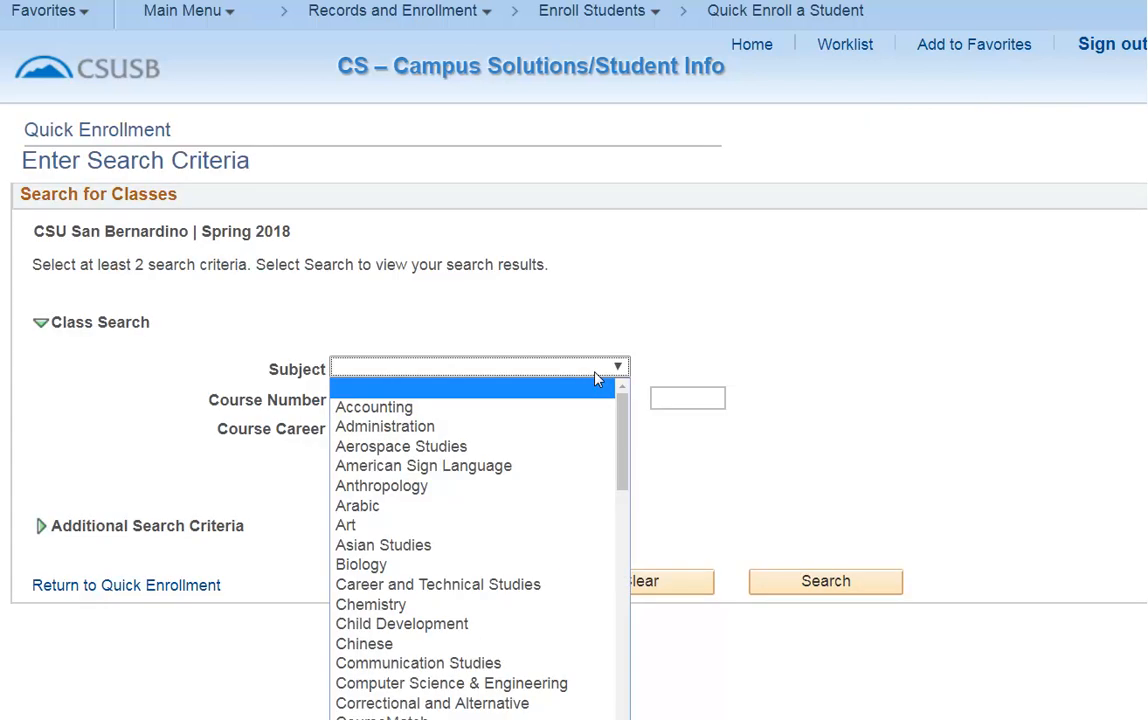
click(461, 664)
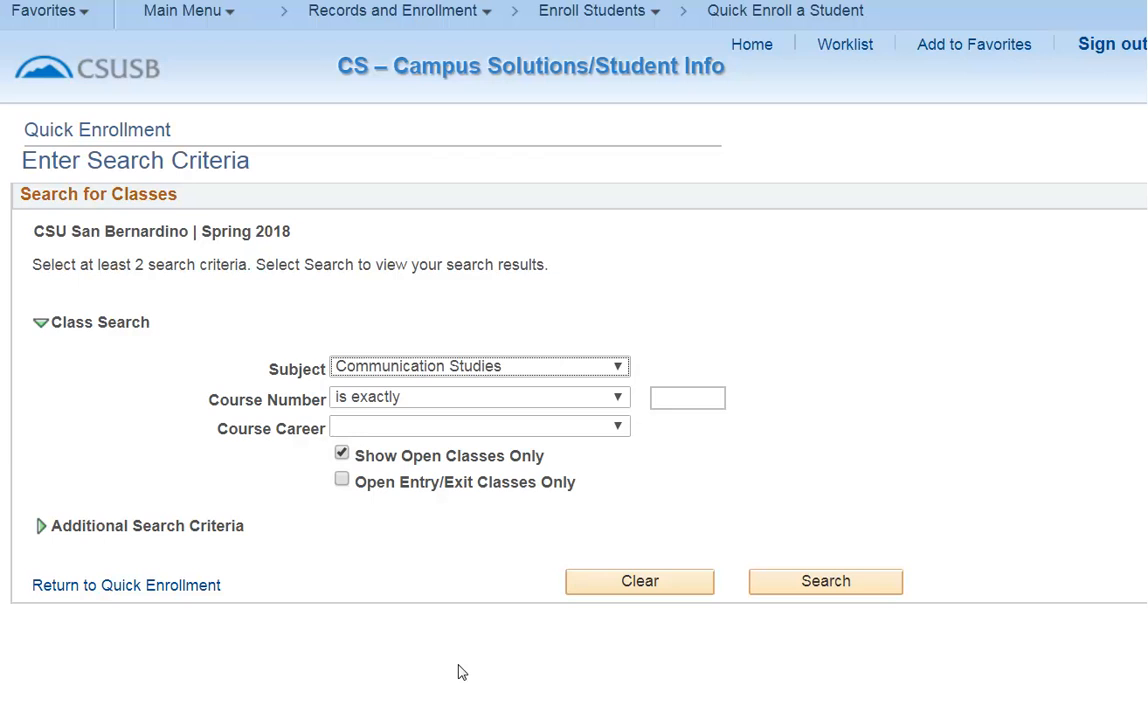
click(829, 583)
click(85, 305)
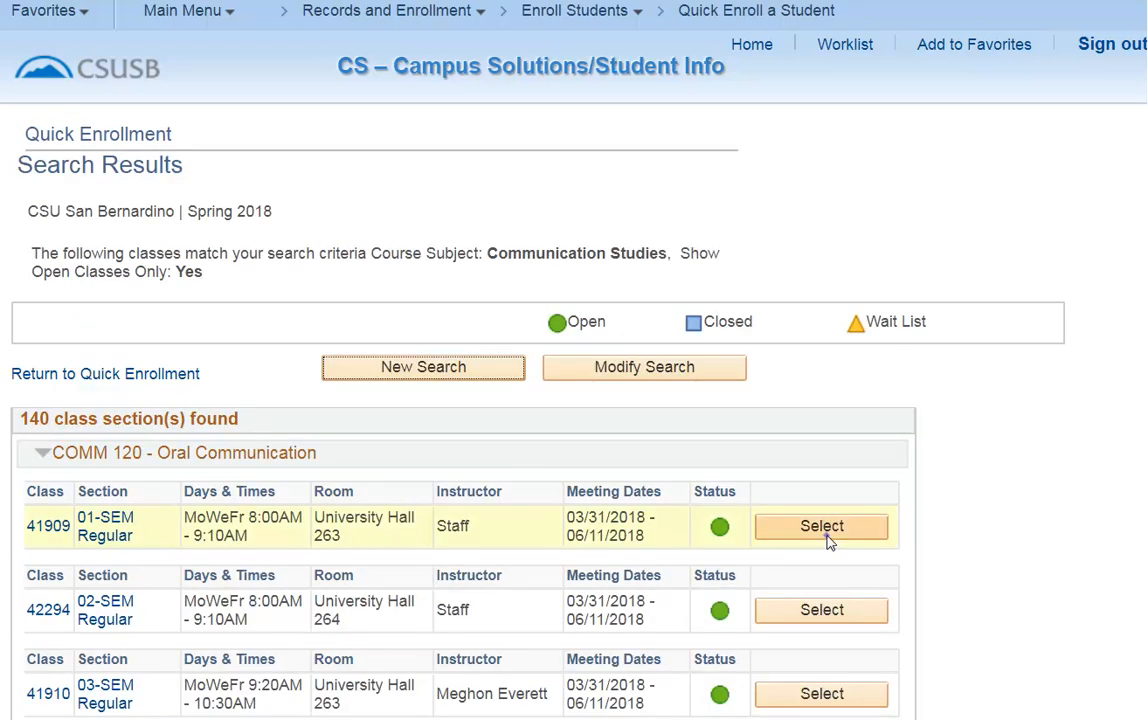
click(822, 527)
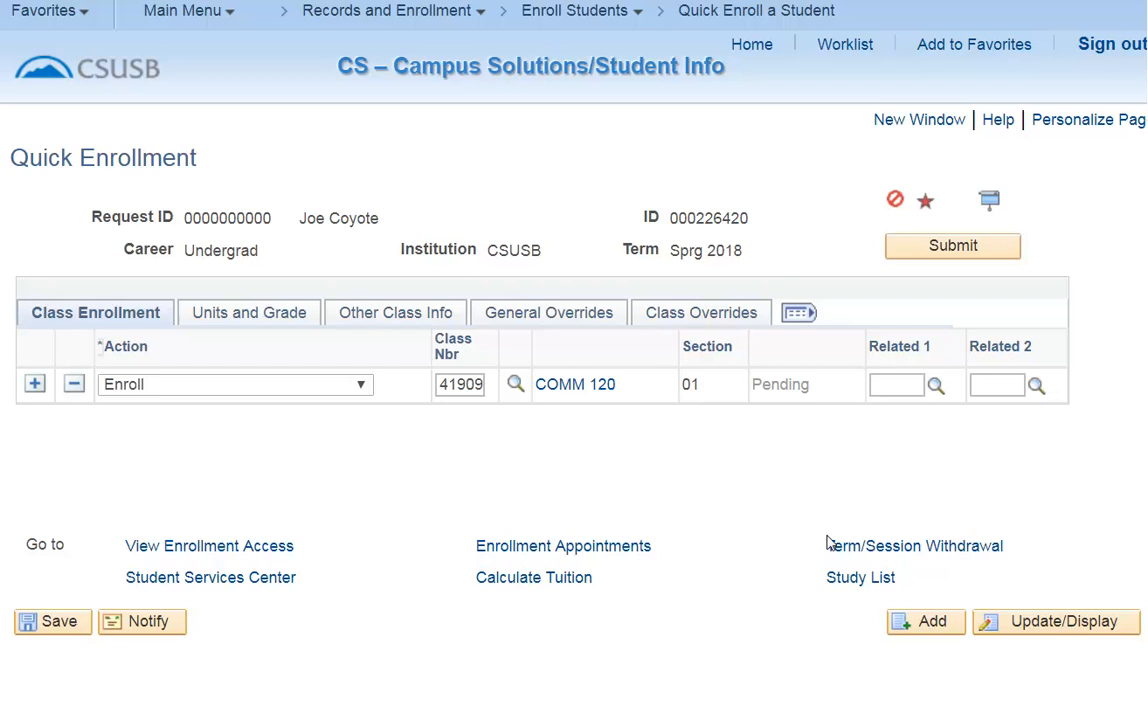
click(984, 250)
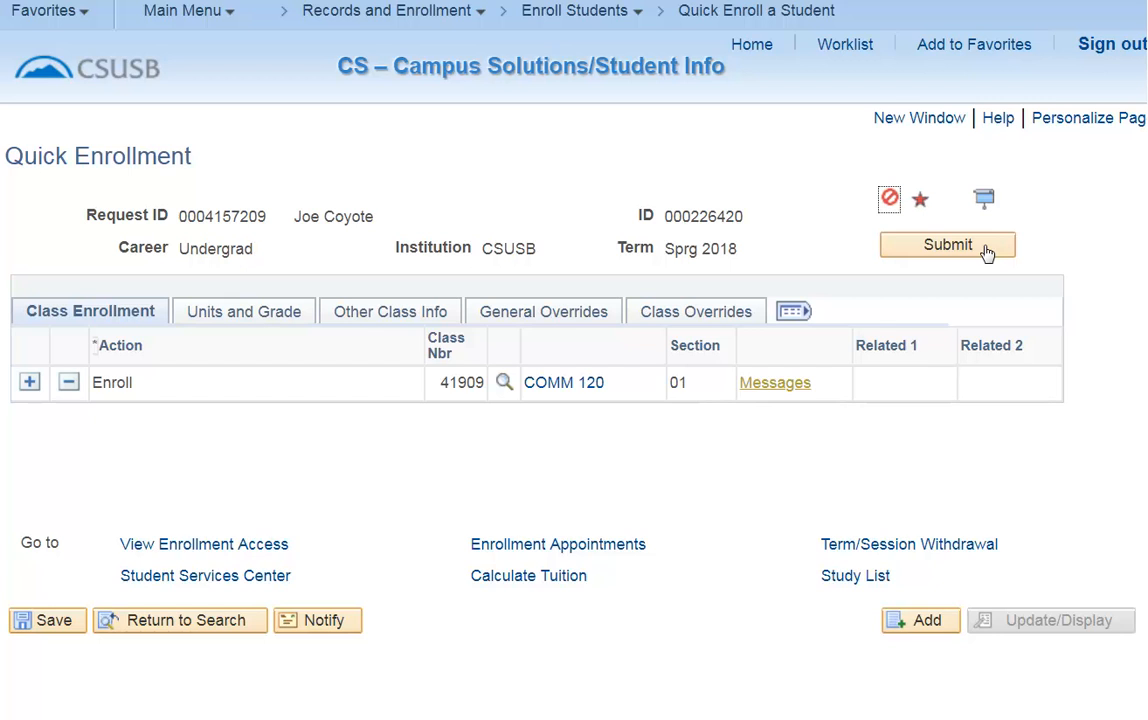
click(773, 385)
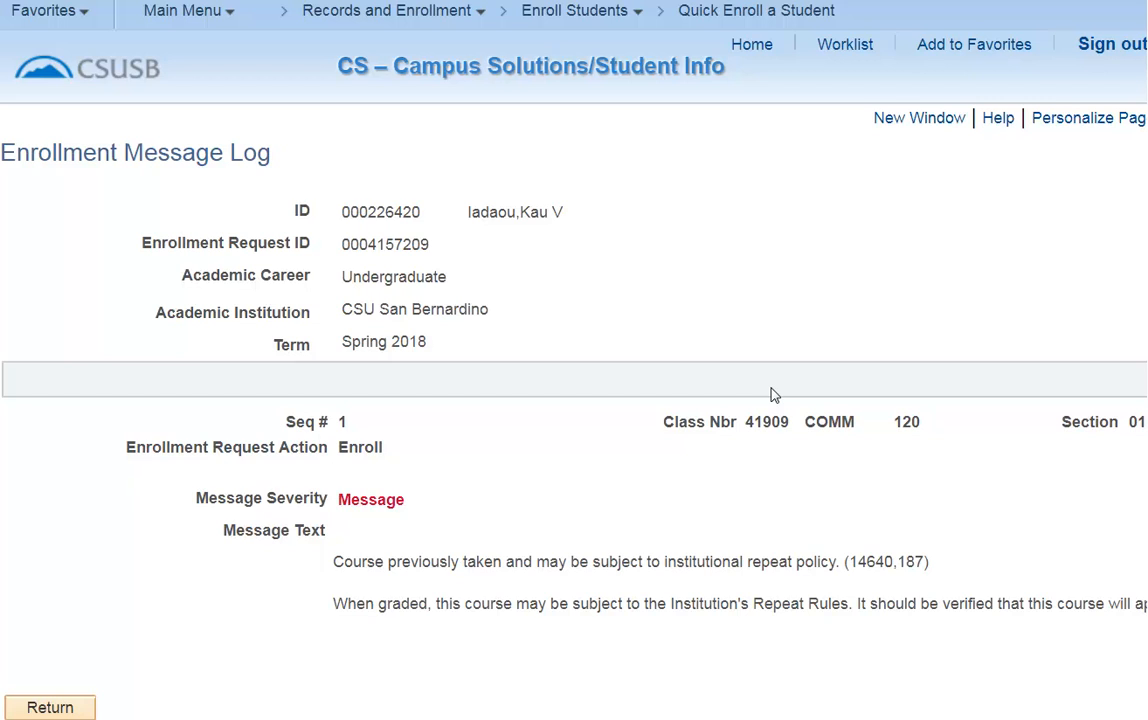
click(20, 705)
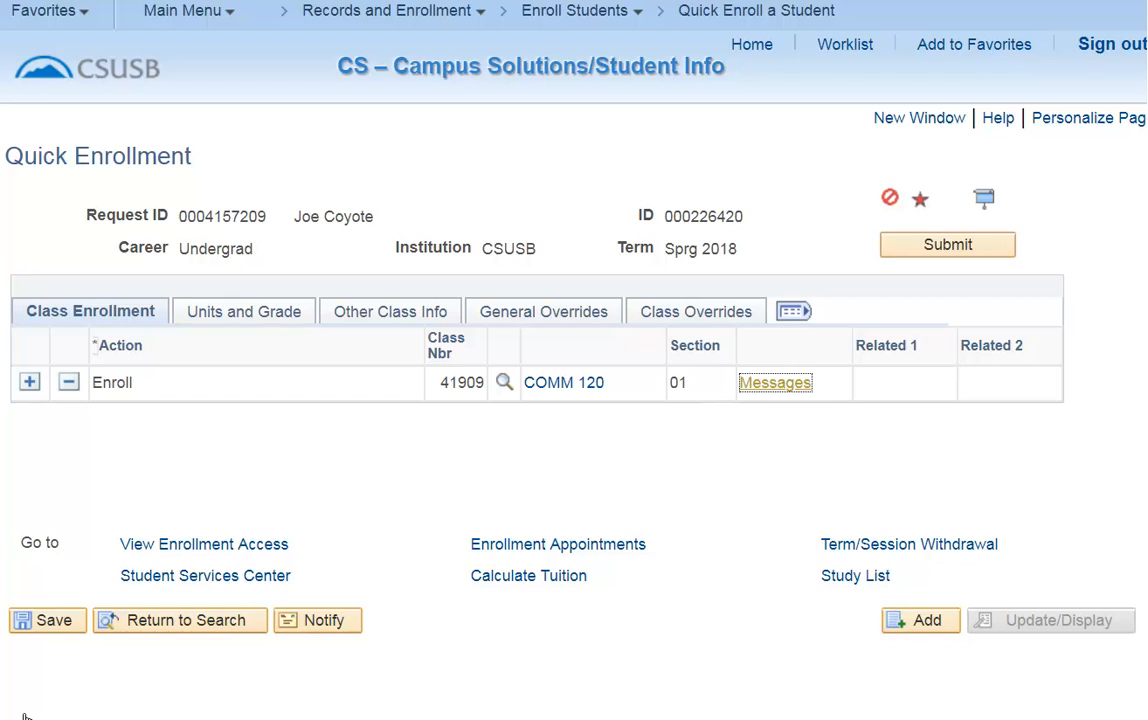
Reopen Quick Enroll a Student for the same student with the Undergrad career and term Sprg 2018.
click(734, 16)
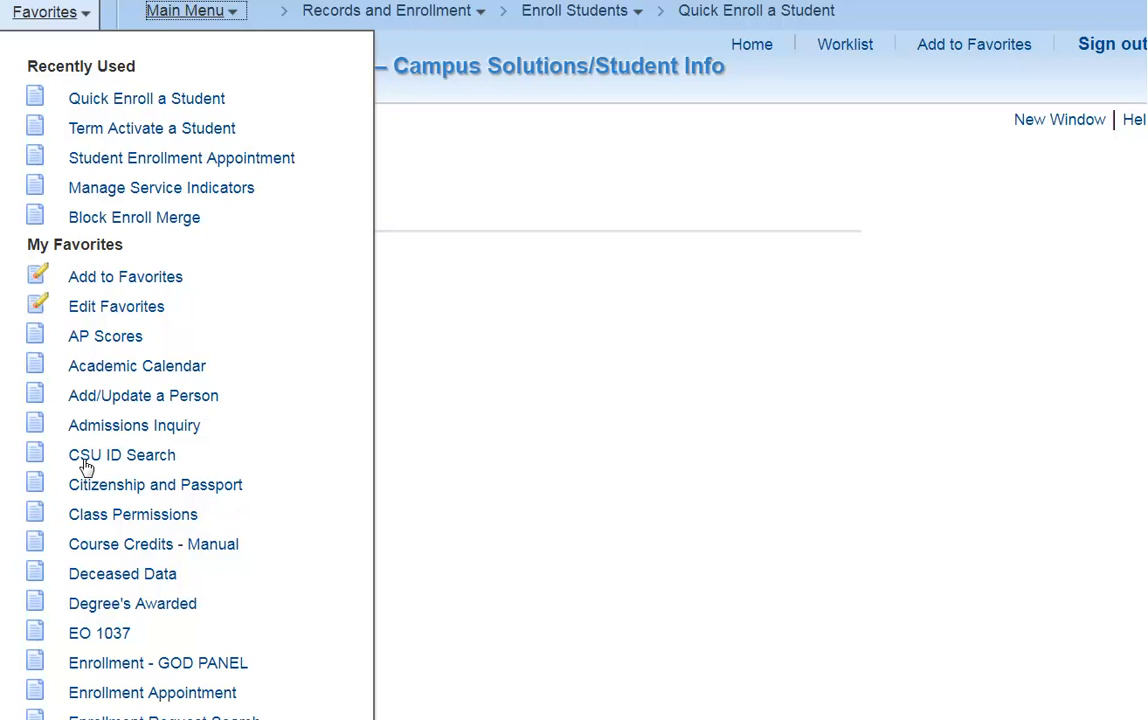
click(87, 100)
click(214, 320)
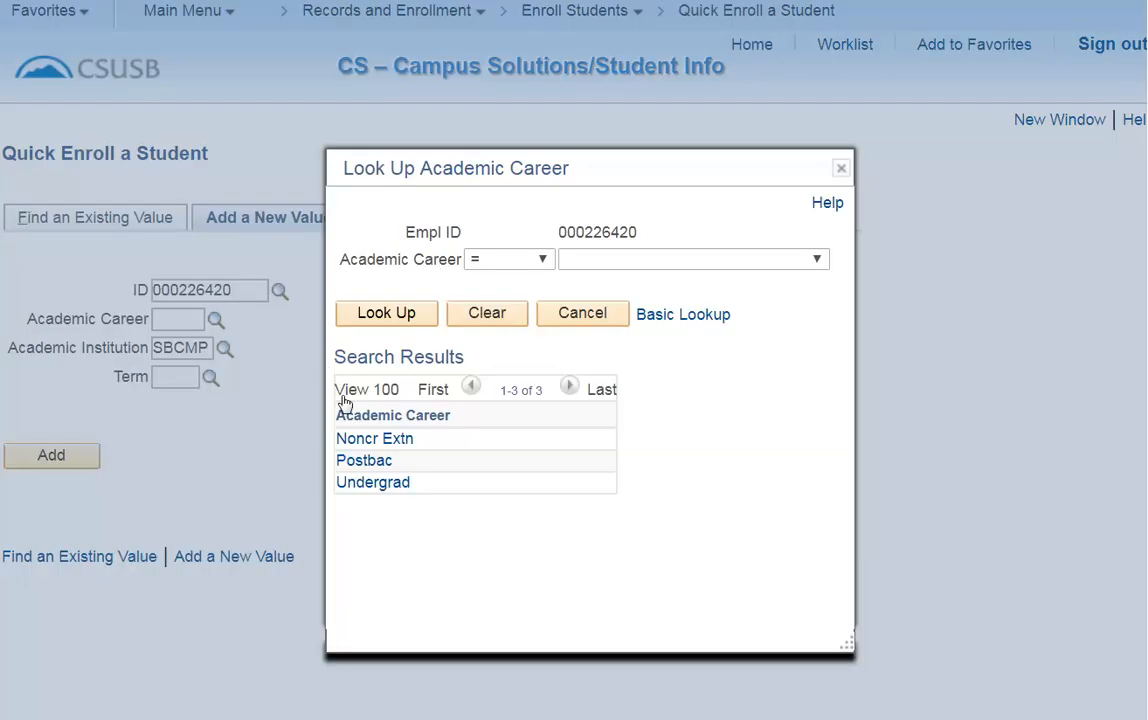
click(360, 484)
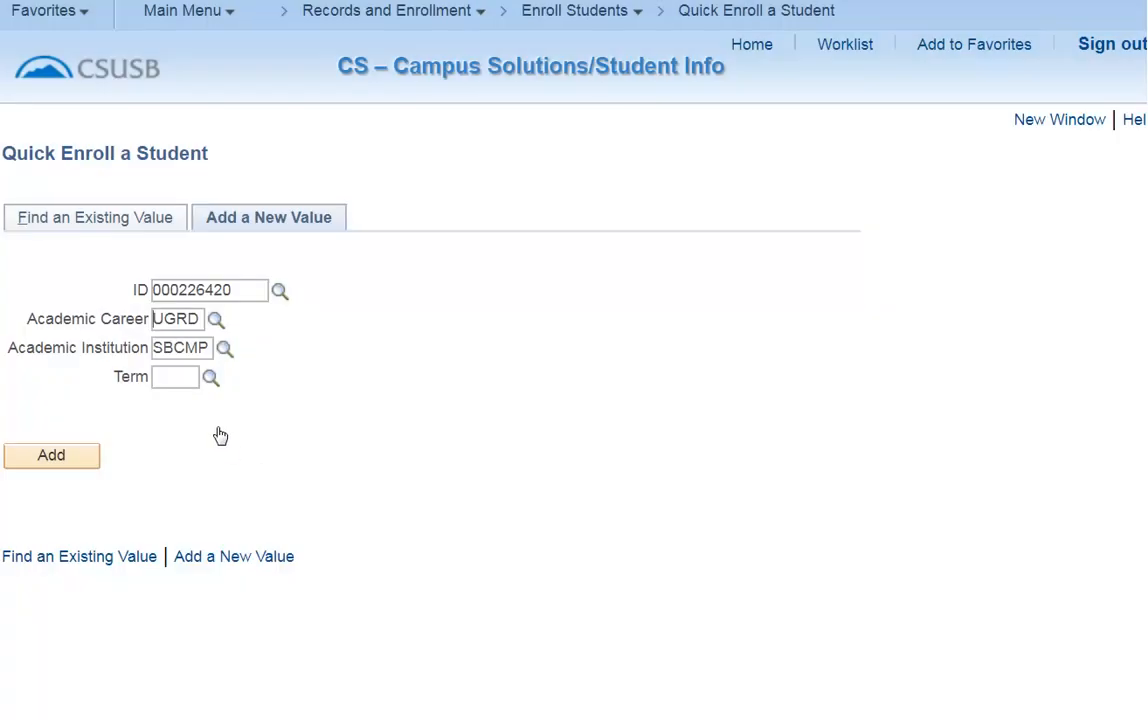
click(210, 378)
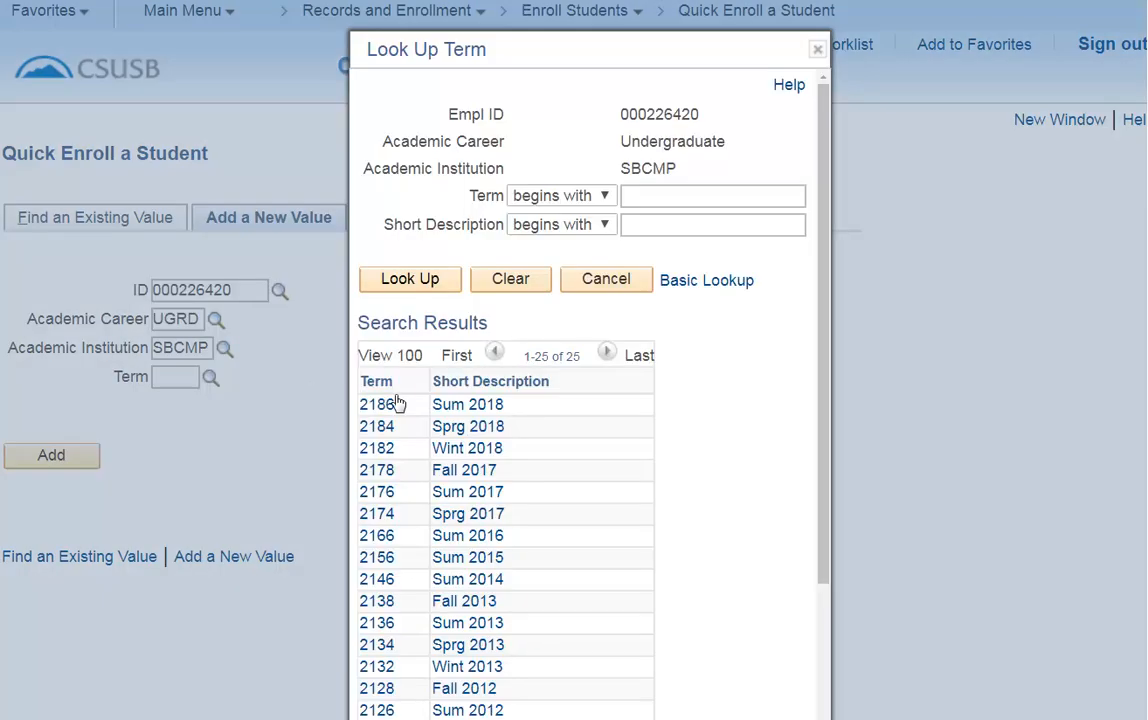
click(452, 428)
click(52, 456)
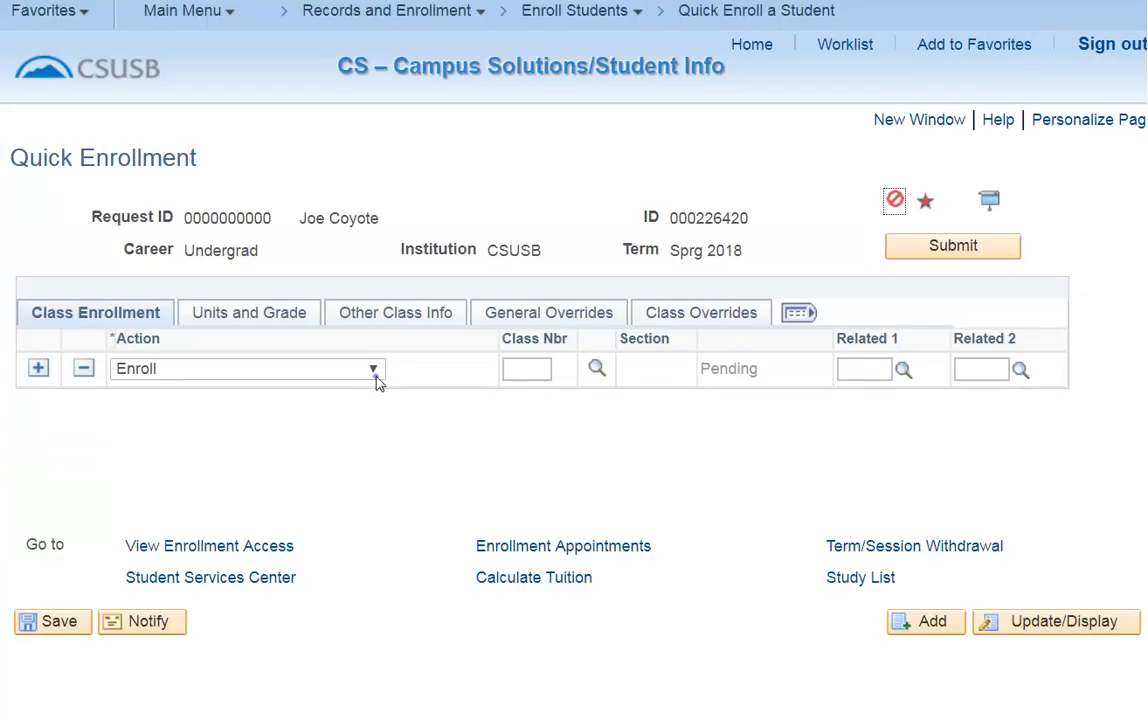
Set the action to Drop and pick class 41909 from the student's enrollment listing.
click(374, 370)
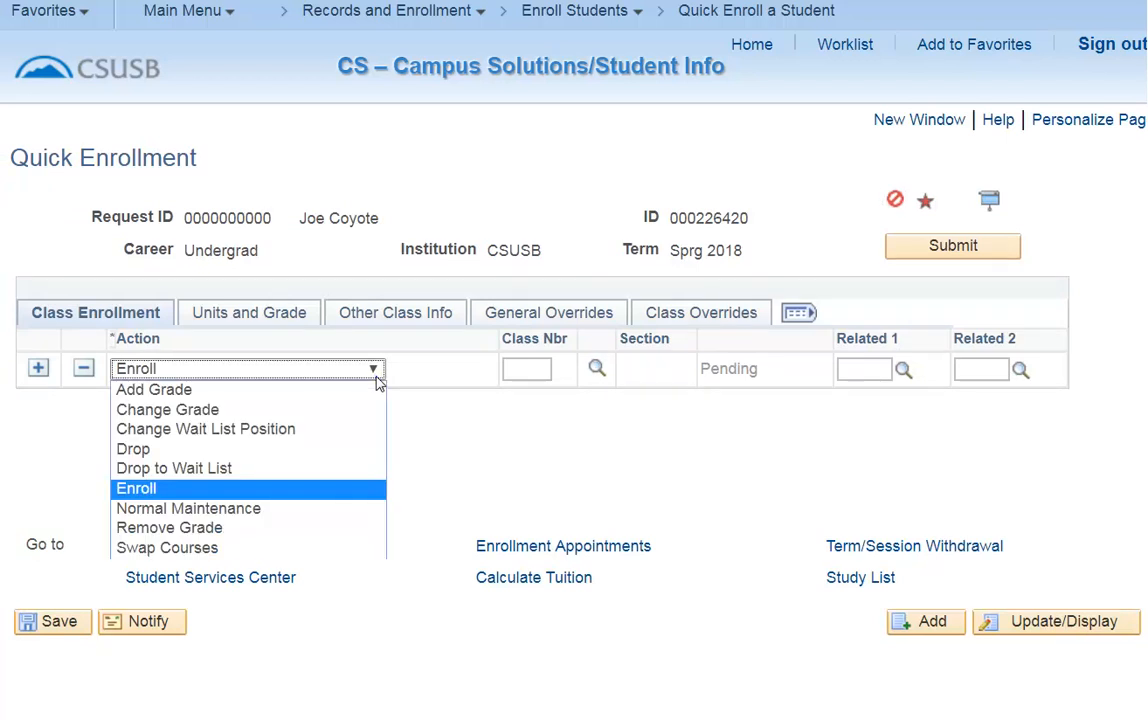
click(205, 449)
click(601, 370)
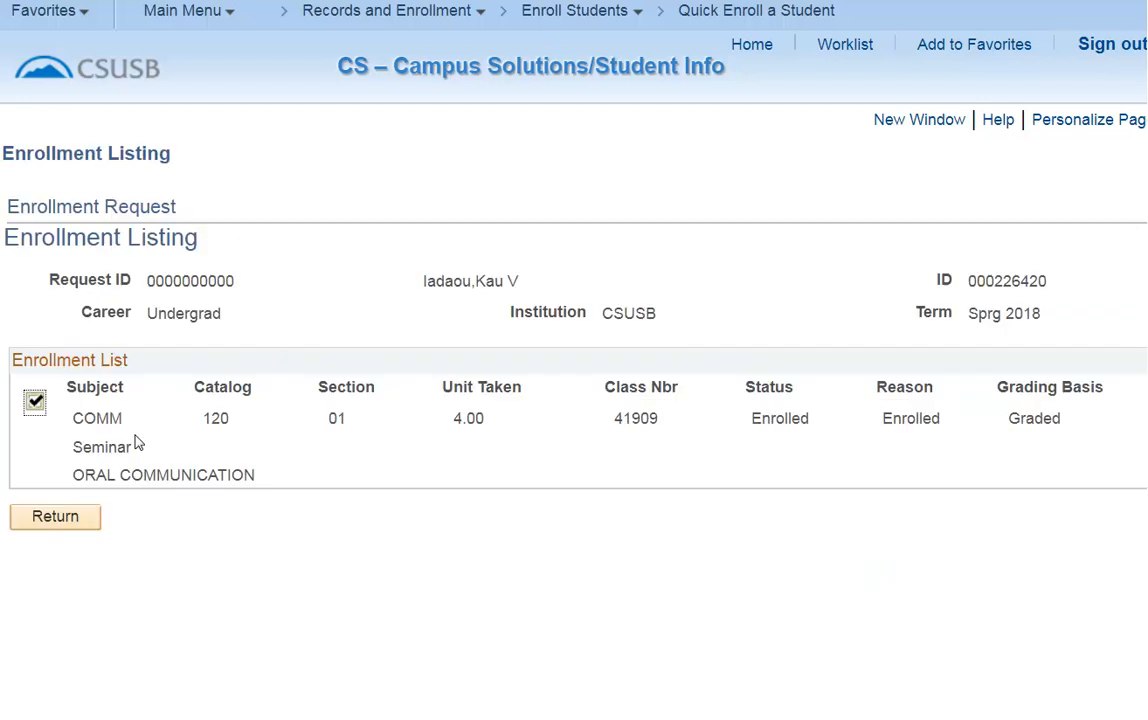
click(81, 528)
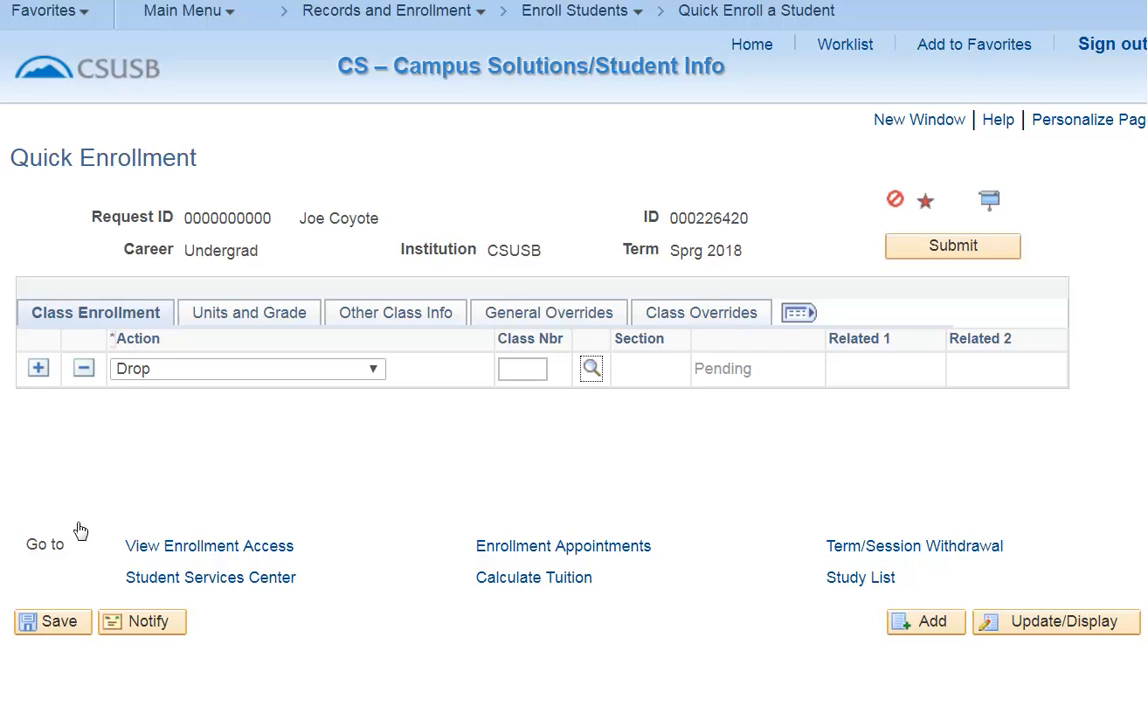
click(591, 370)
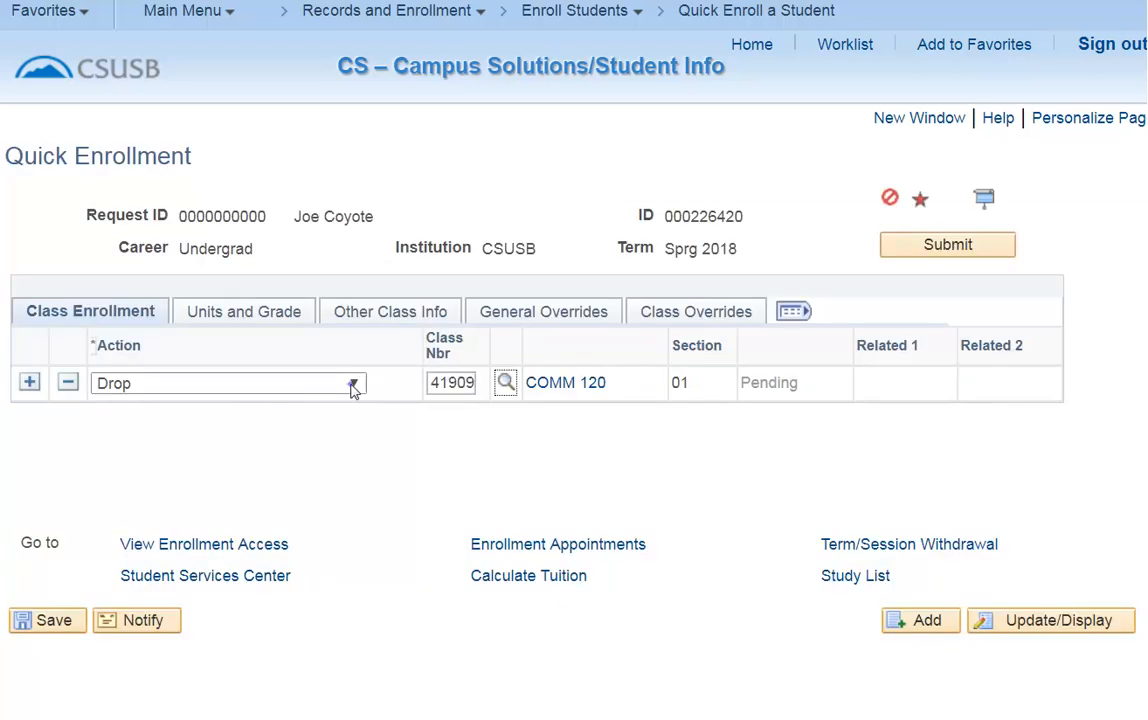
click(353, 385)
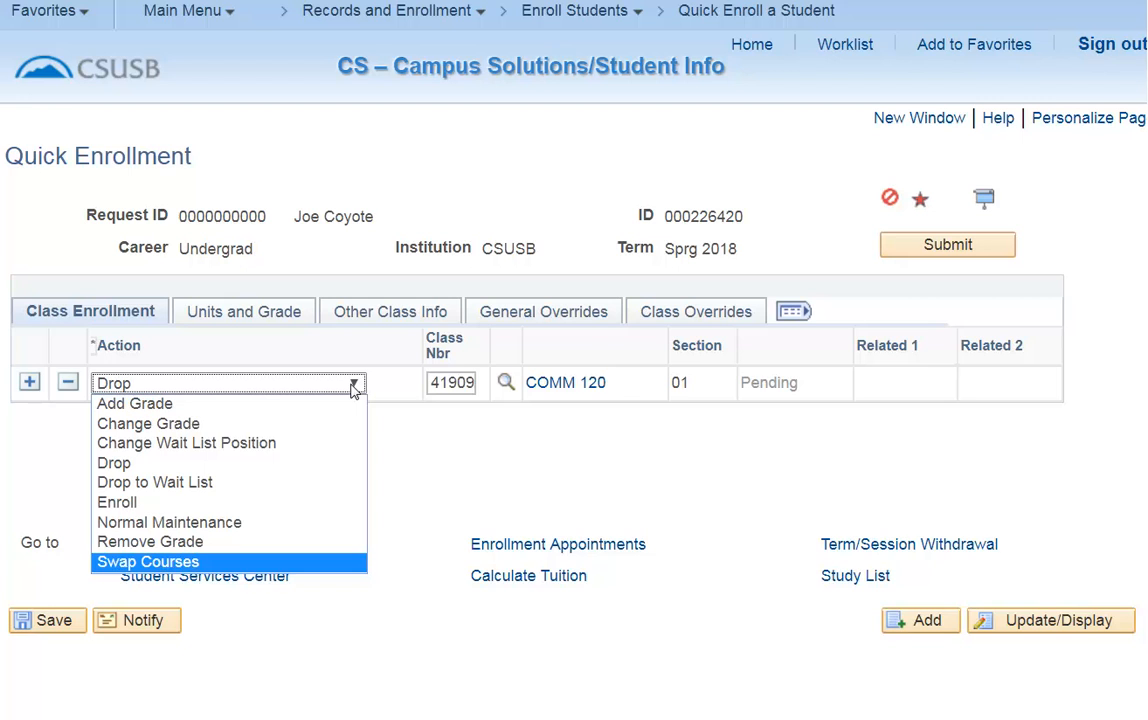
Change the action to Swap Courses, search Communication Studies, swap class 41909 for 41910 (section 03), and submit.
click(222, 564)
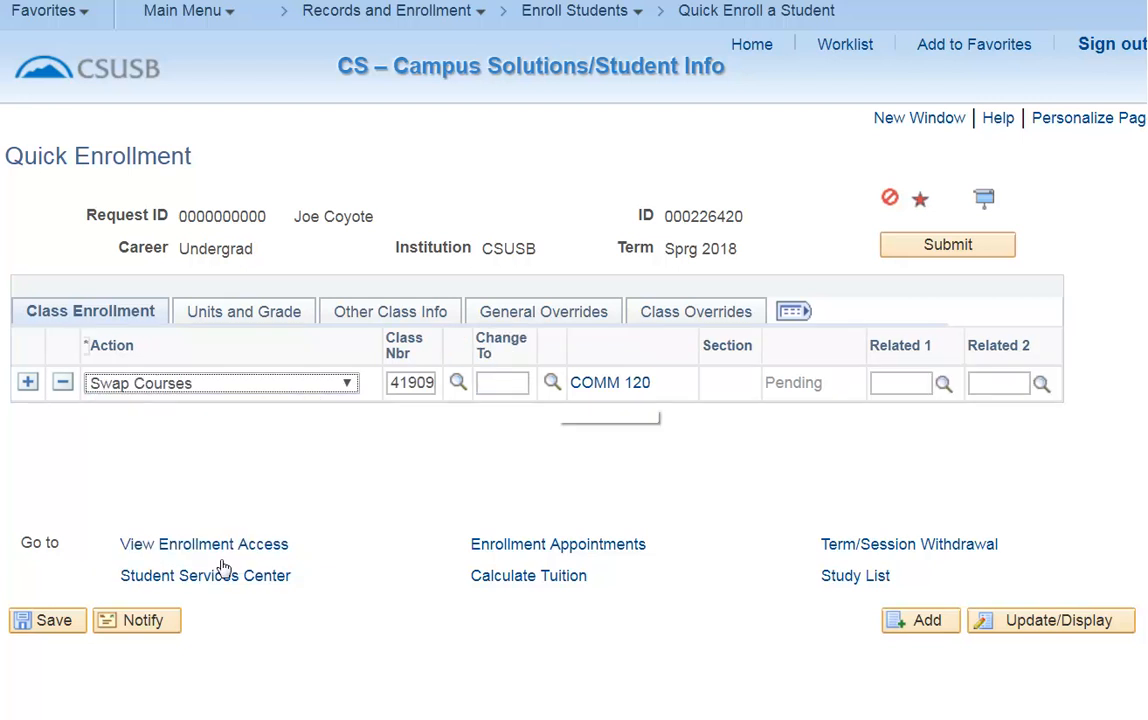
click(552, 383)
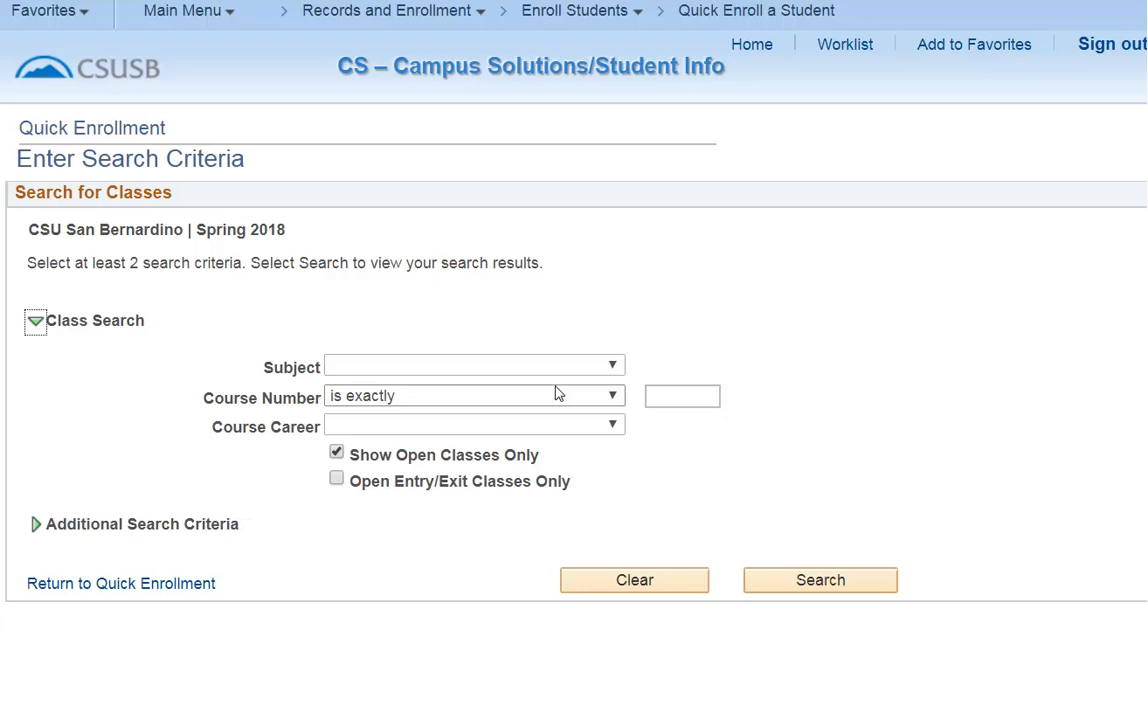
click(495, 372)
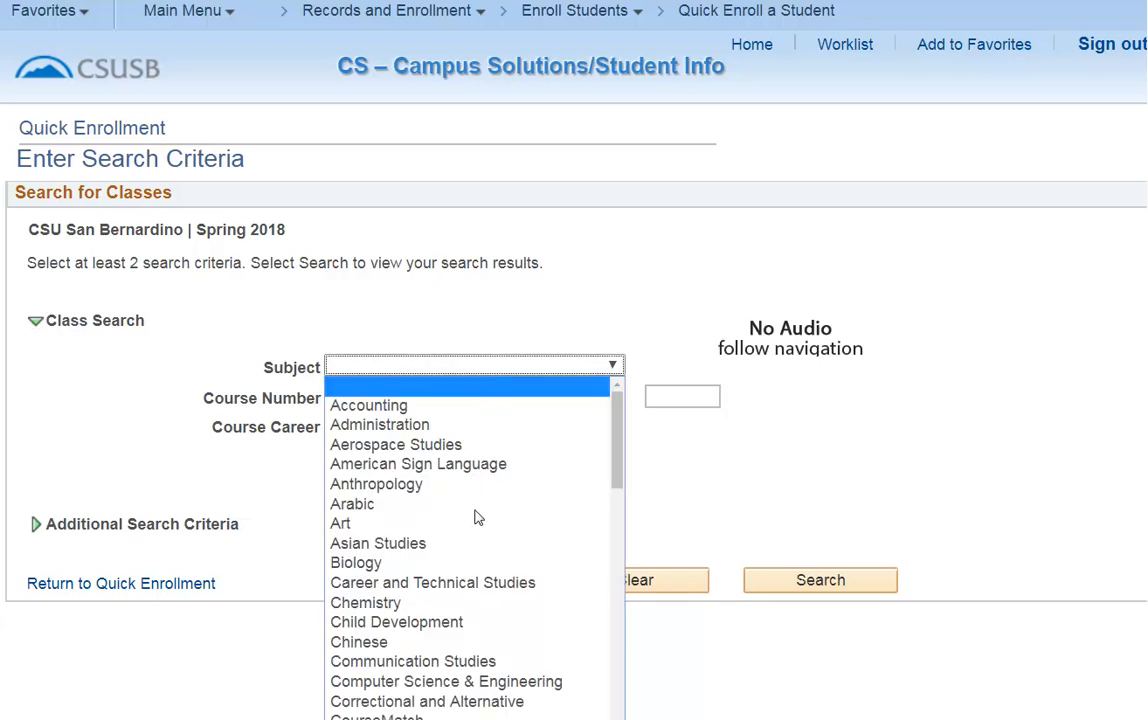
click(477, 663)
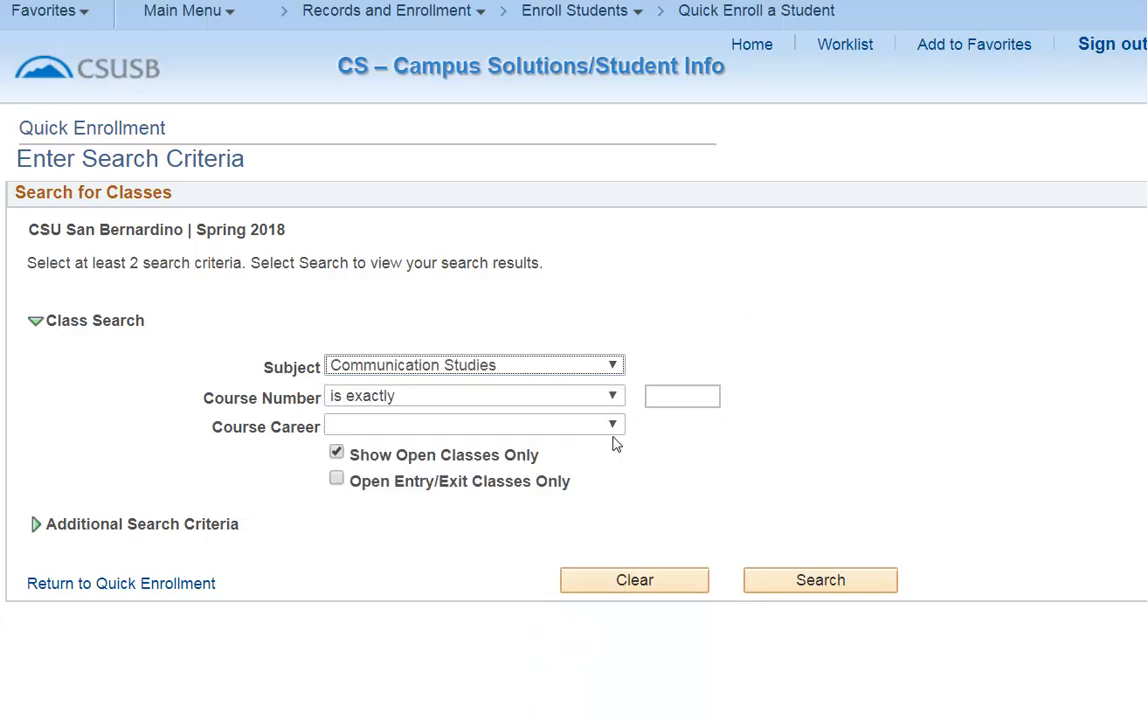
click(826, 584)
click(53, 303)
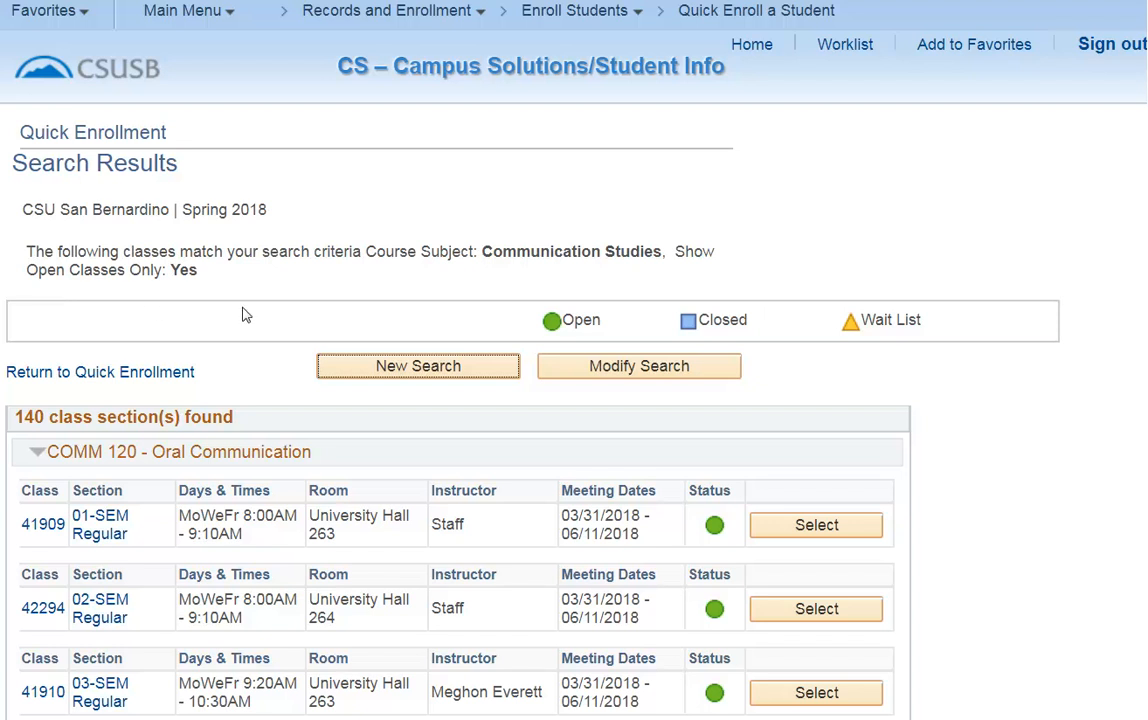
click(812, 695)
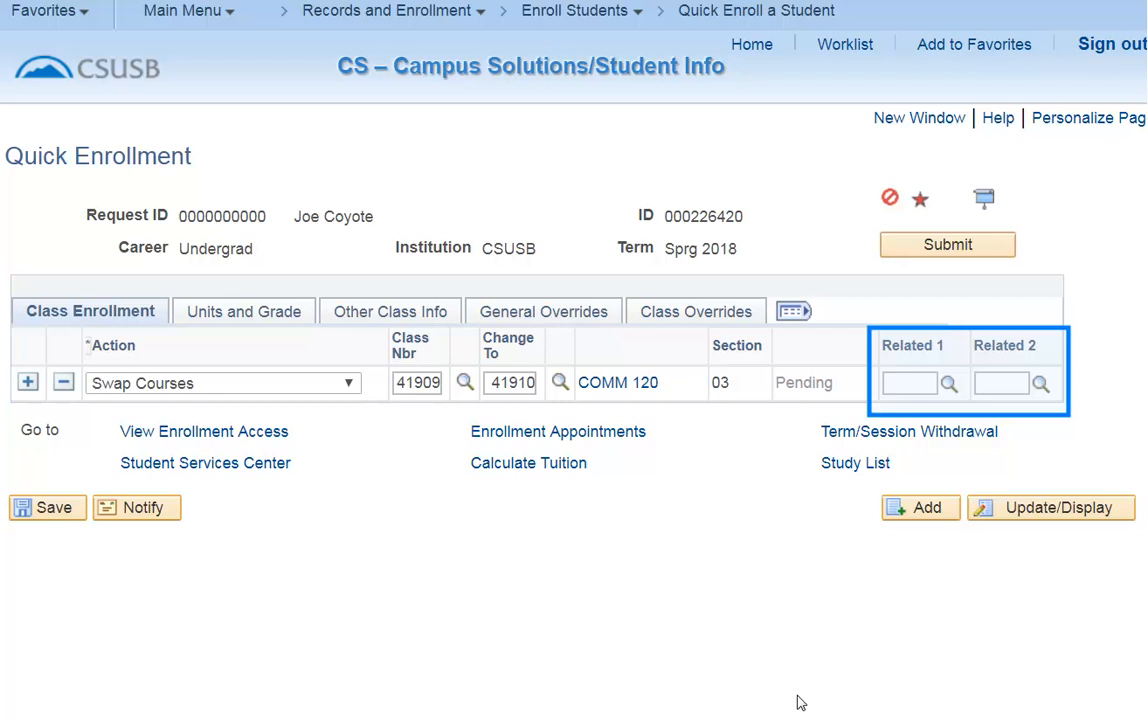
click(990, 250)
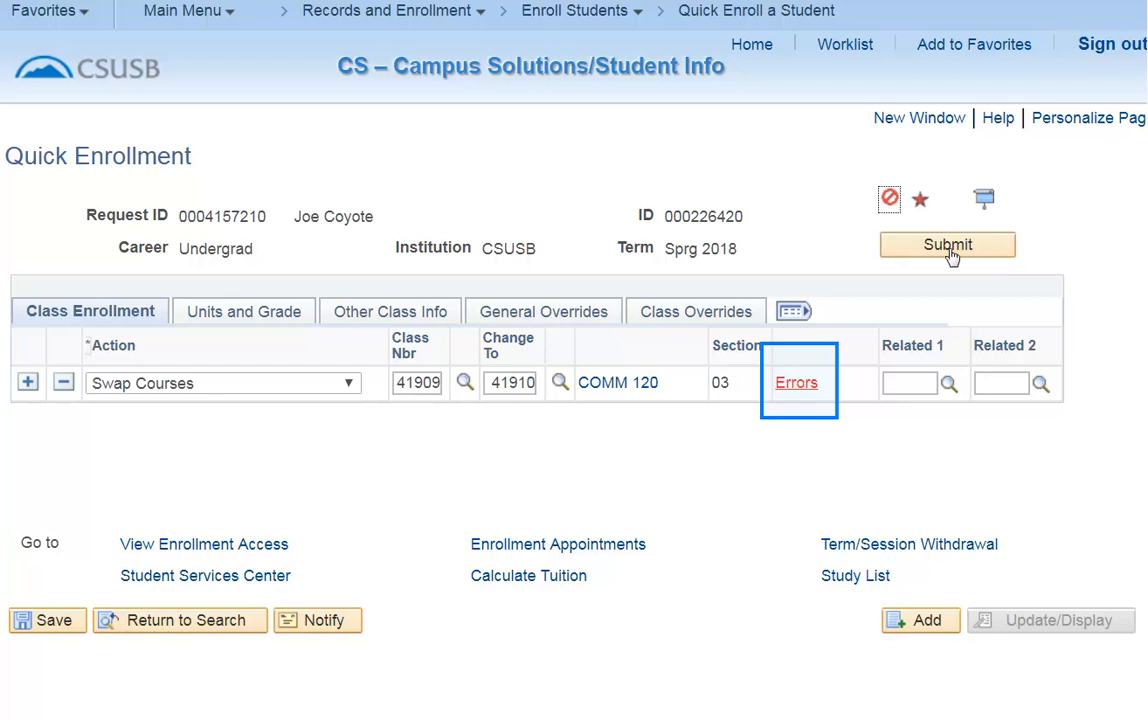
Check the swap request's errors and open the student's study list with dropped classes hidden.
click(797, 383)
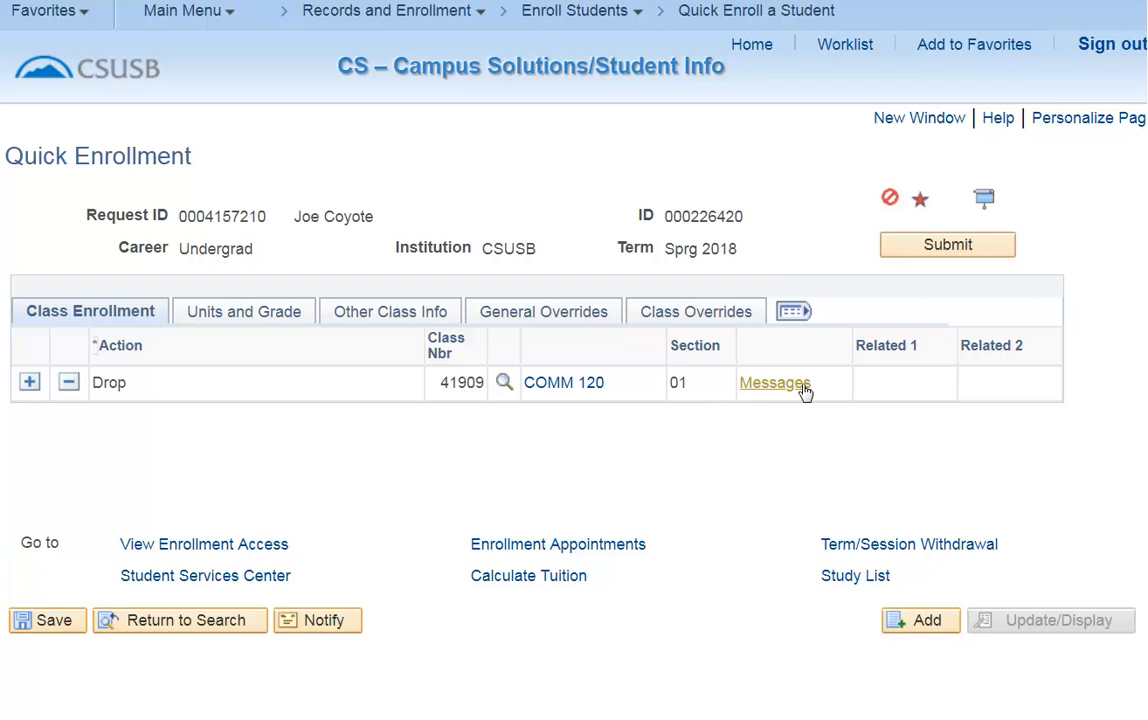
click(846, 582)
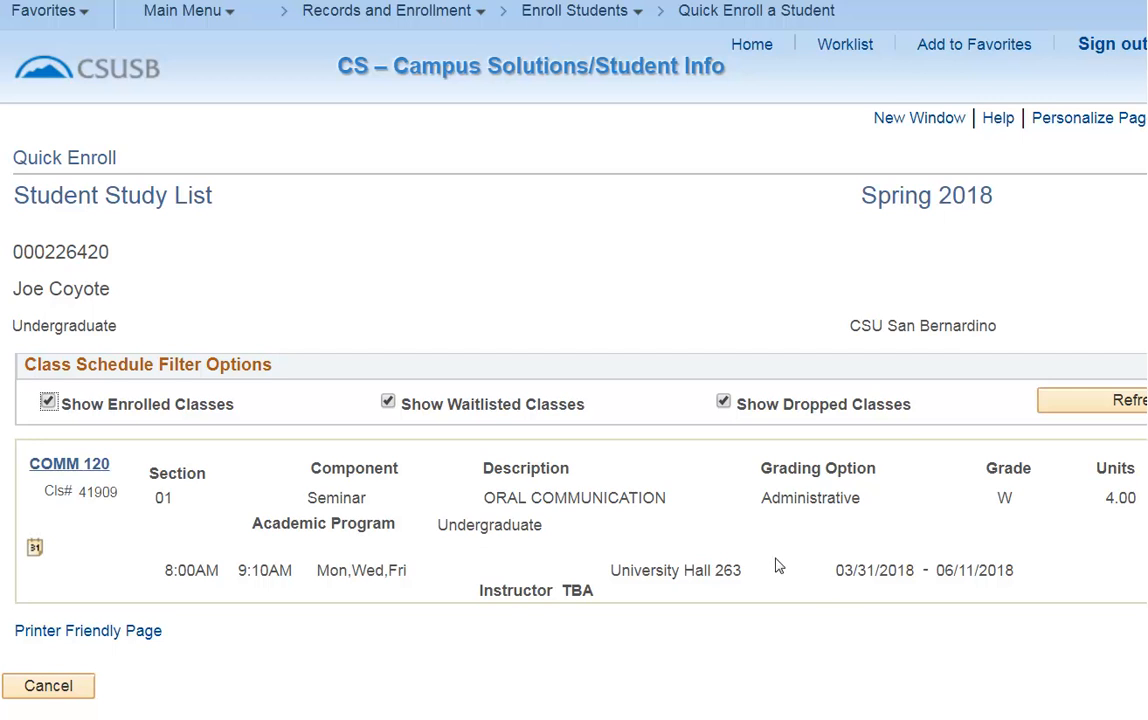
click(723, 404)
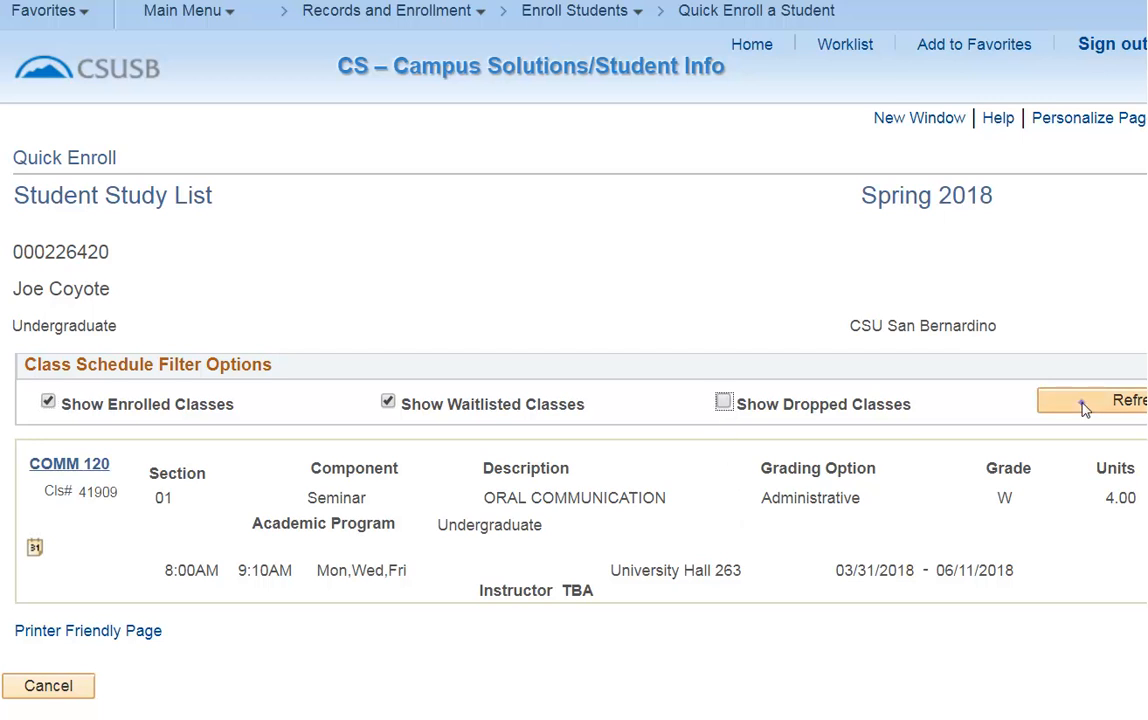
click(1085, 405)
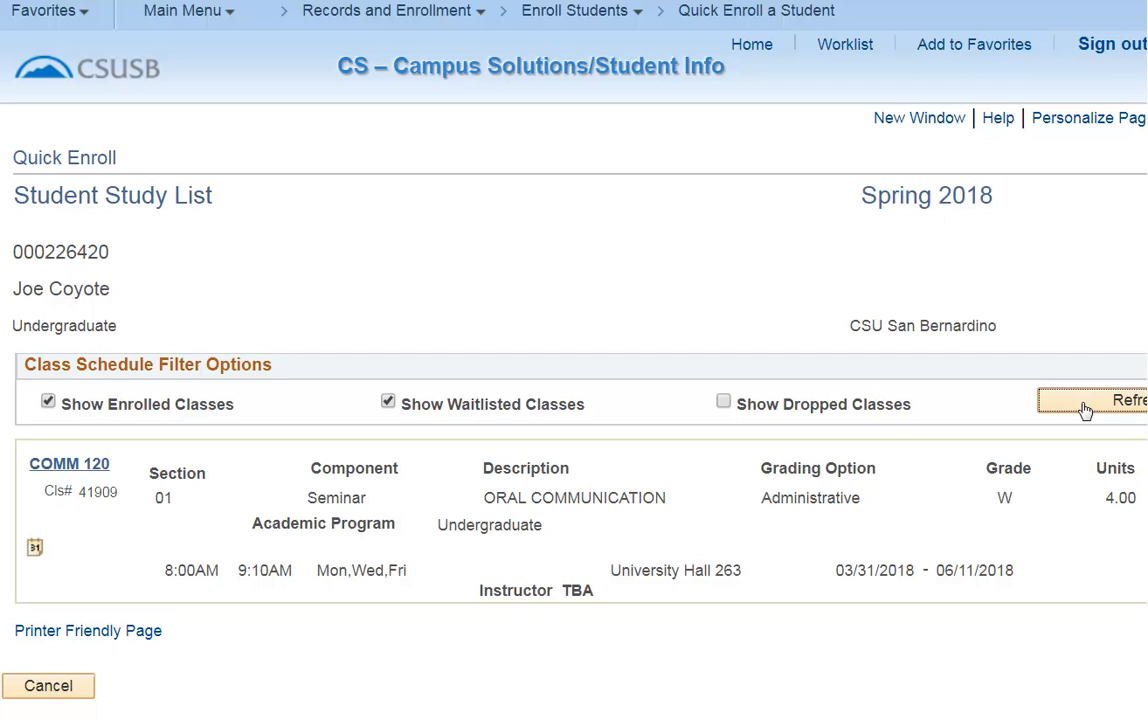
Open Enrollment Summary under Records and Enrollment's Enrollment Summaries and search the pre-filled student ID.
click(190, 12)
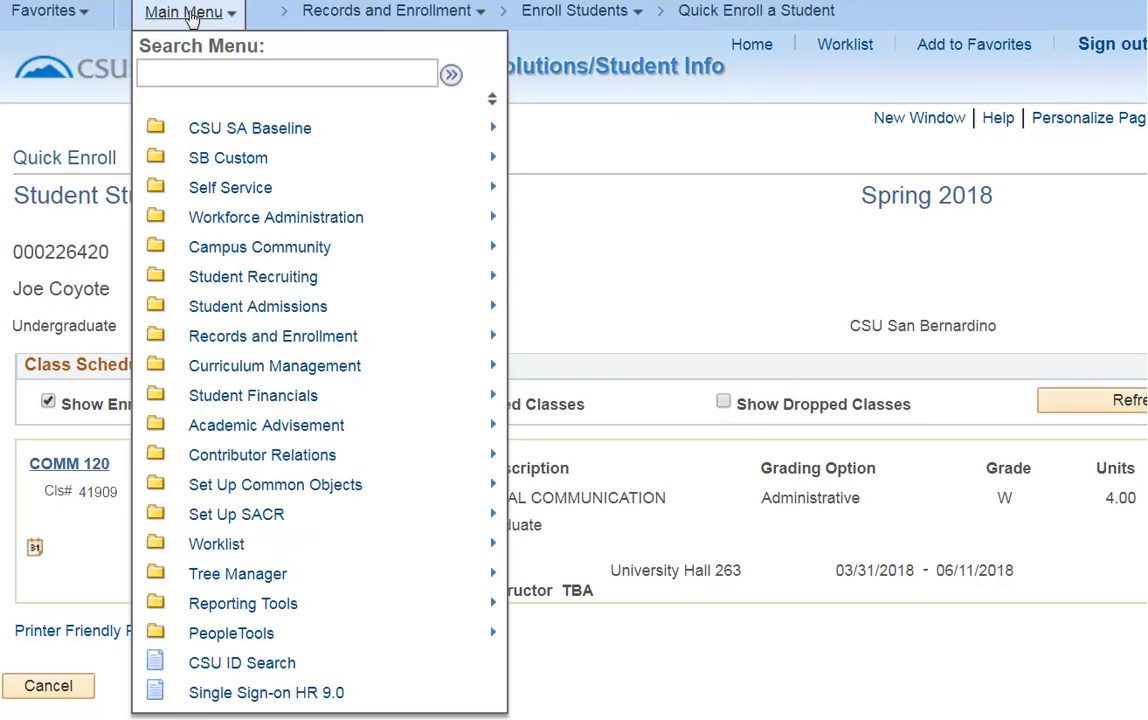
click(228, 340)
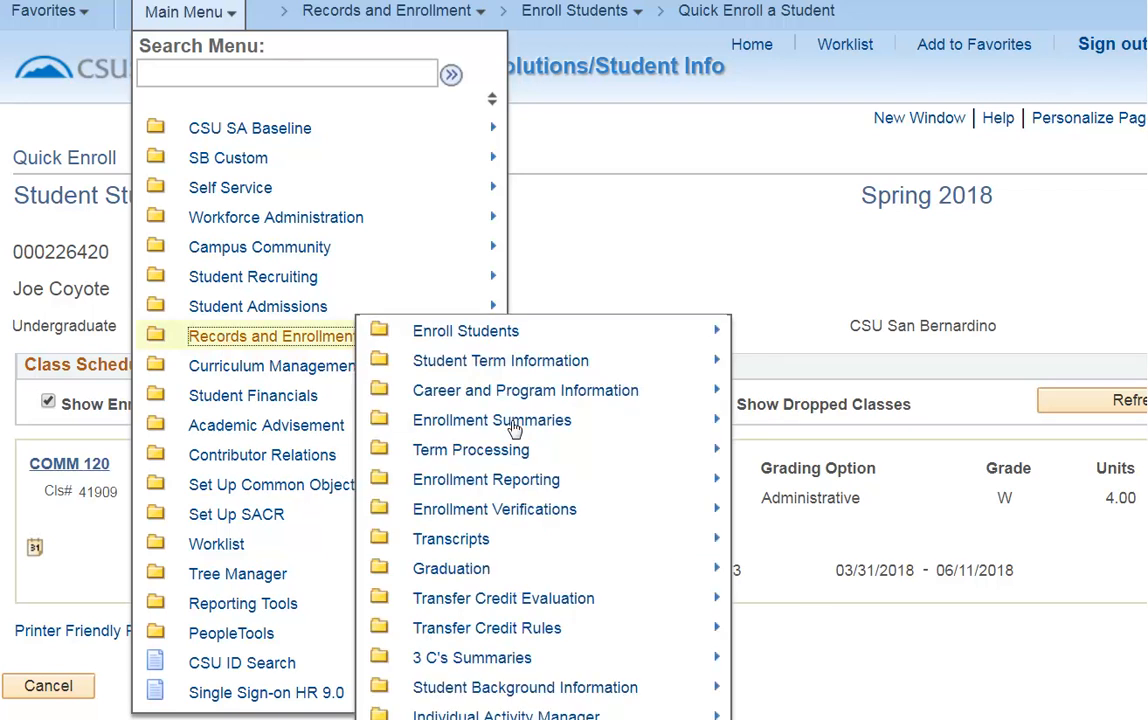
click(460, 424)
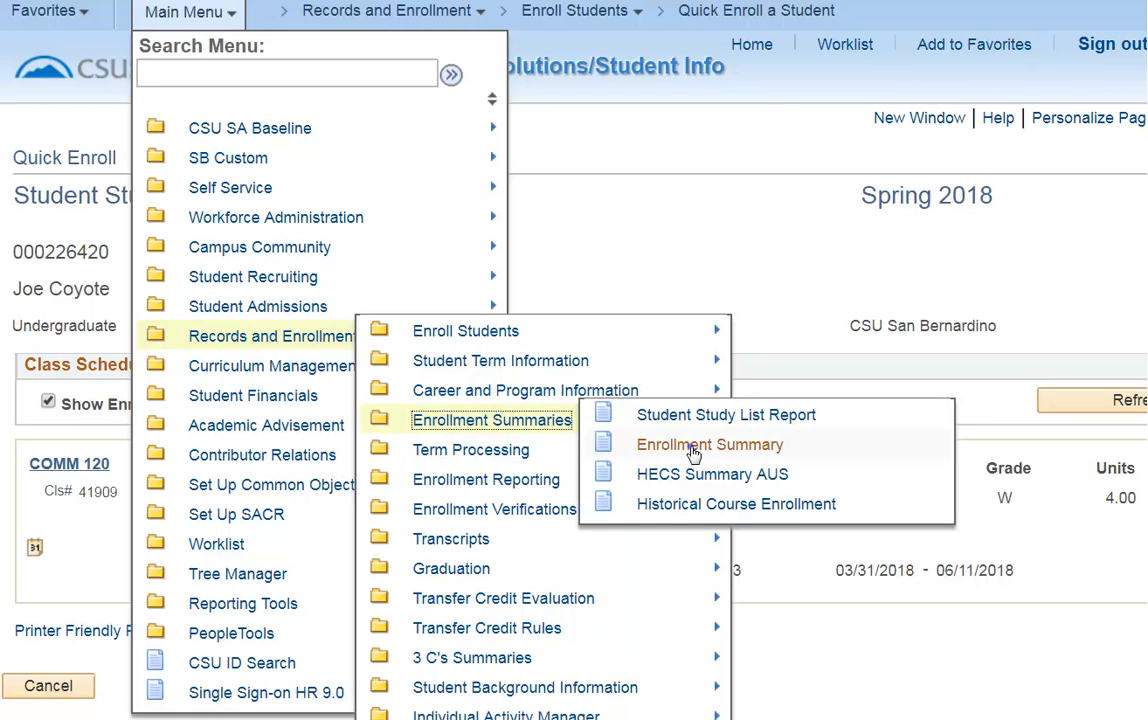
click(694, 450)
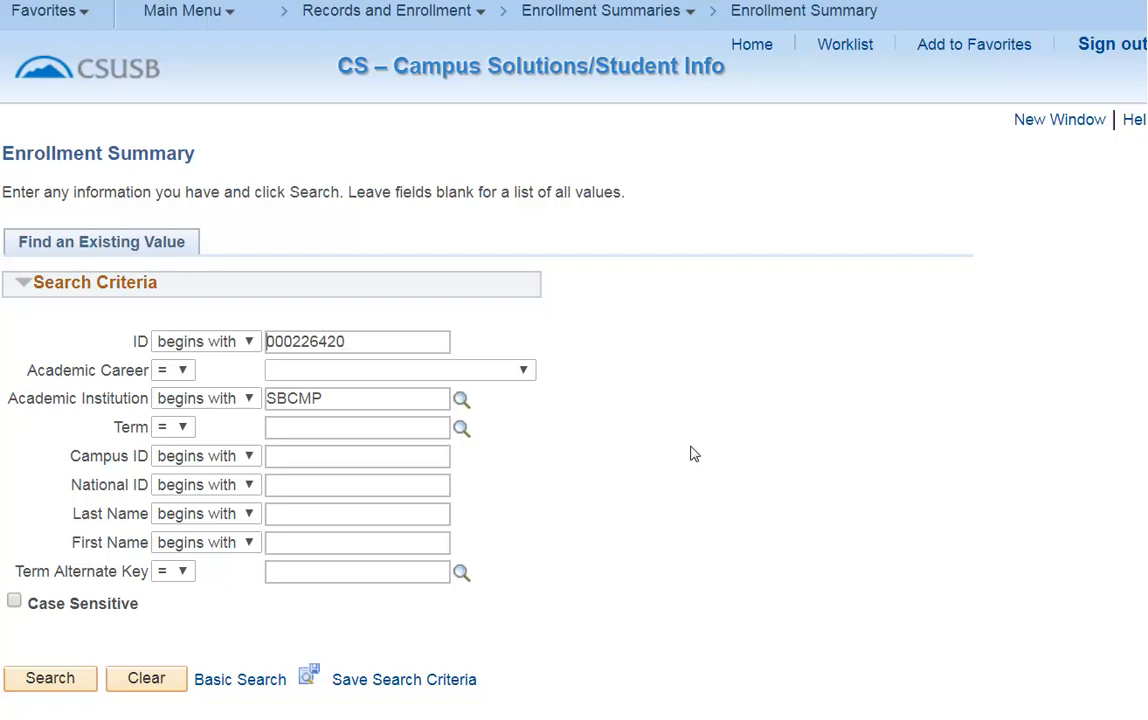
click(50, 679)
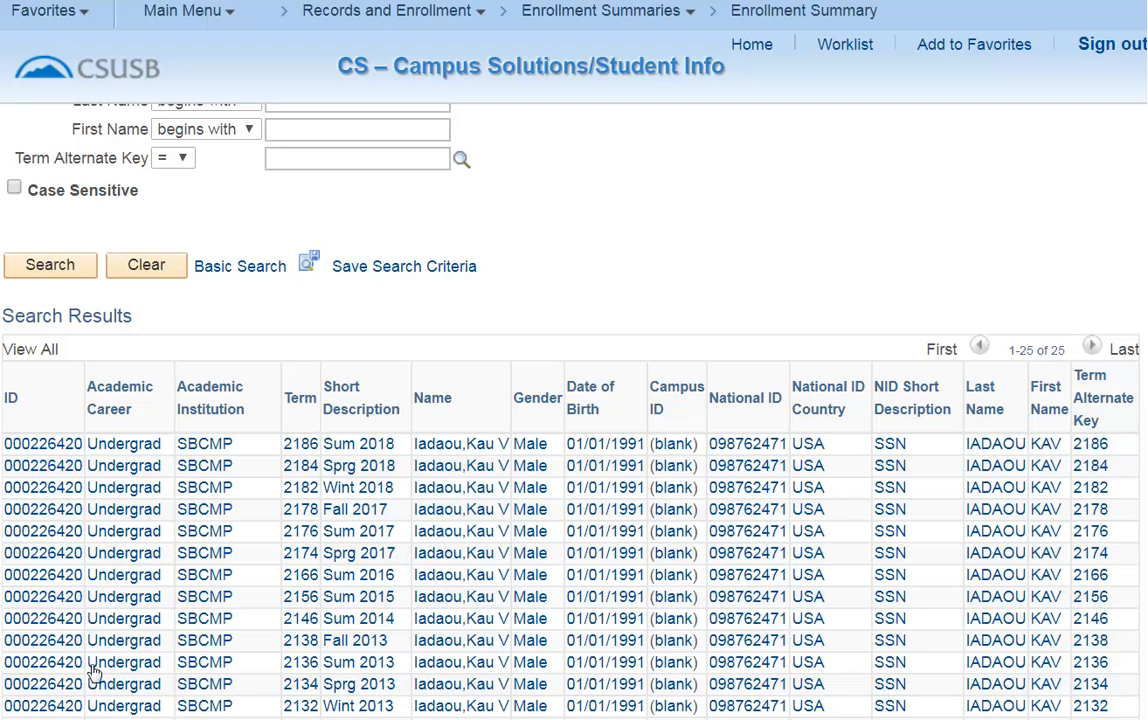
Open the student's Sprg 2018 enrollment summary, print the study list report, and open Report Manager.
click(124, 466)
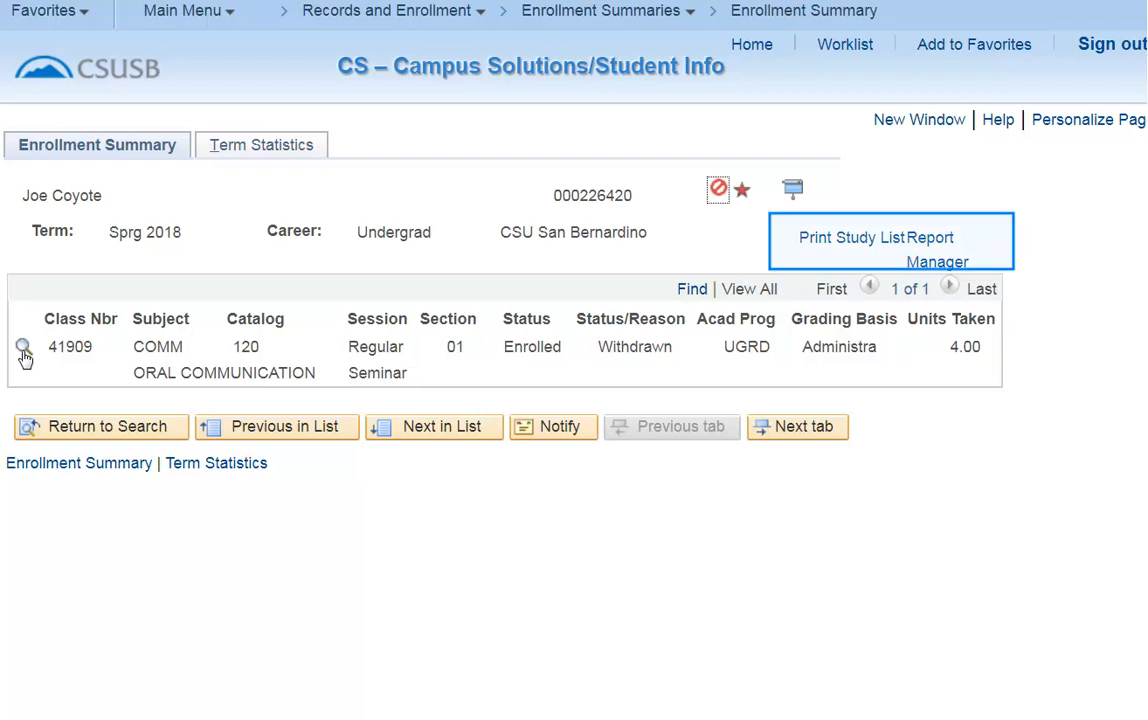
click(893, 240)
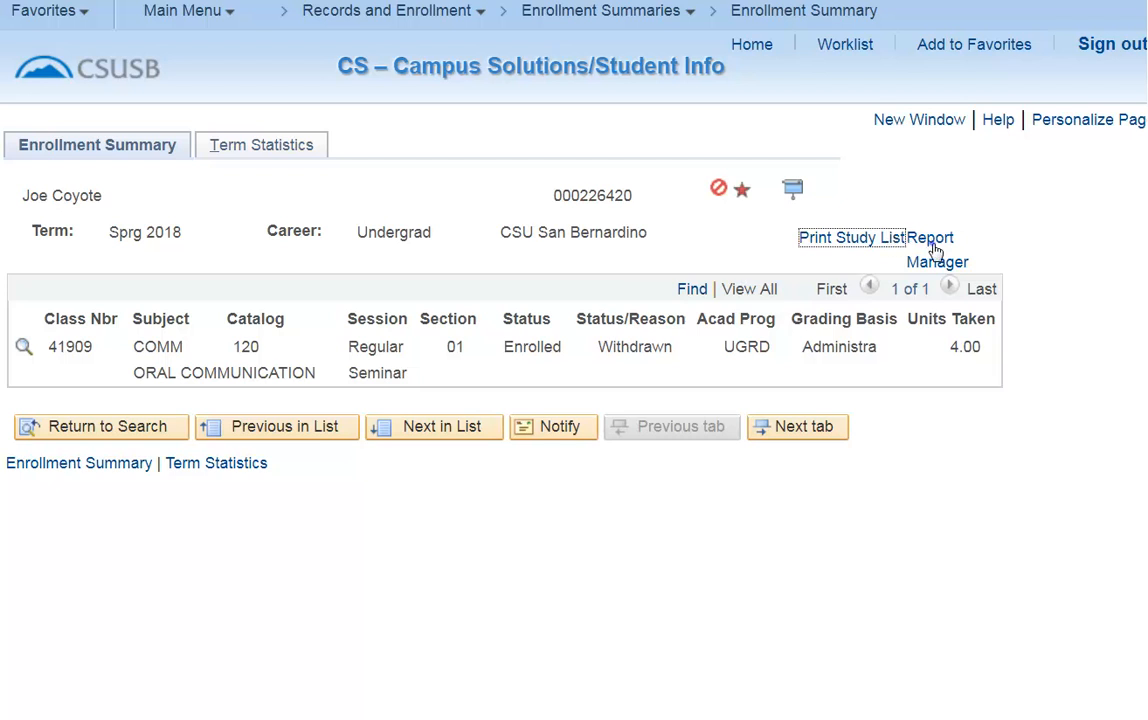
click(935, 250)
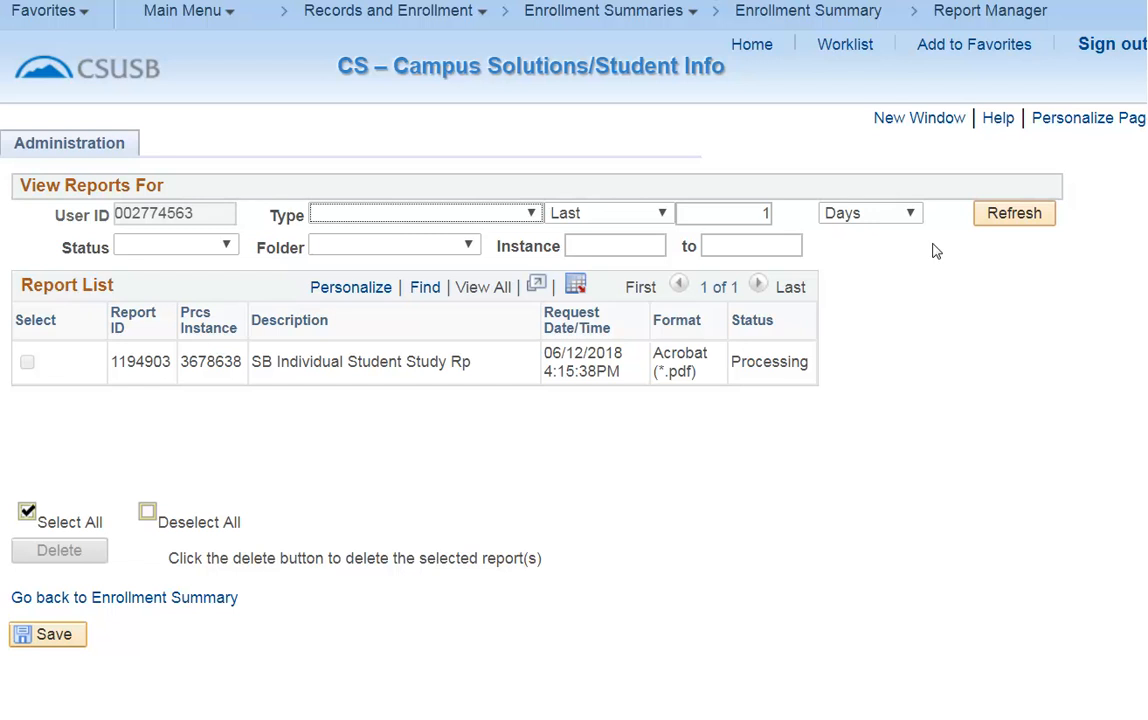
Refresh the report list until the study list report is posted, then open its details and PDF file.
click(1040, 214)
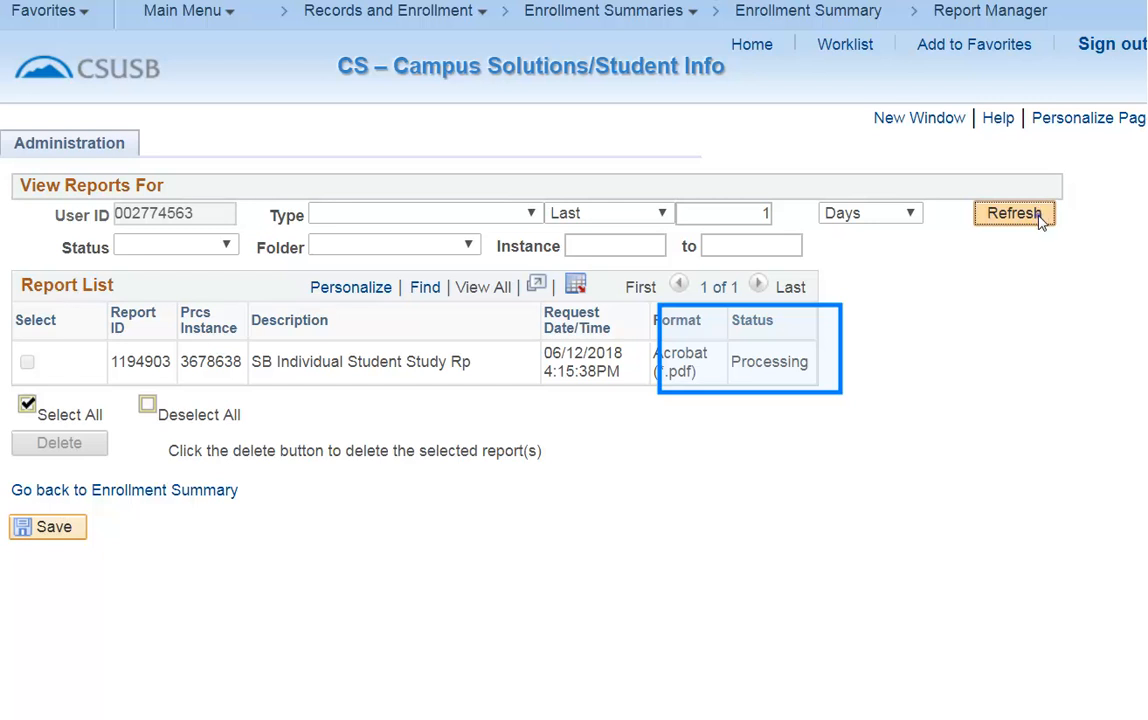
click(1040, 218)
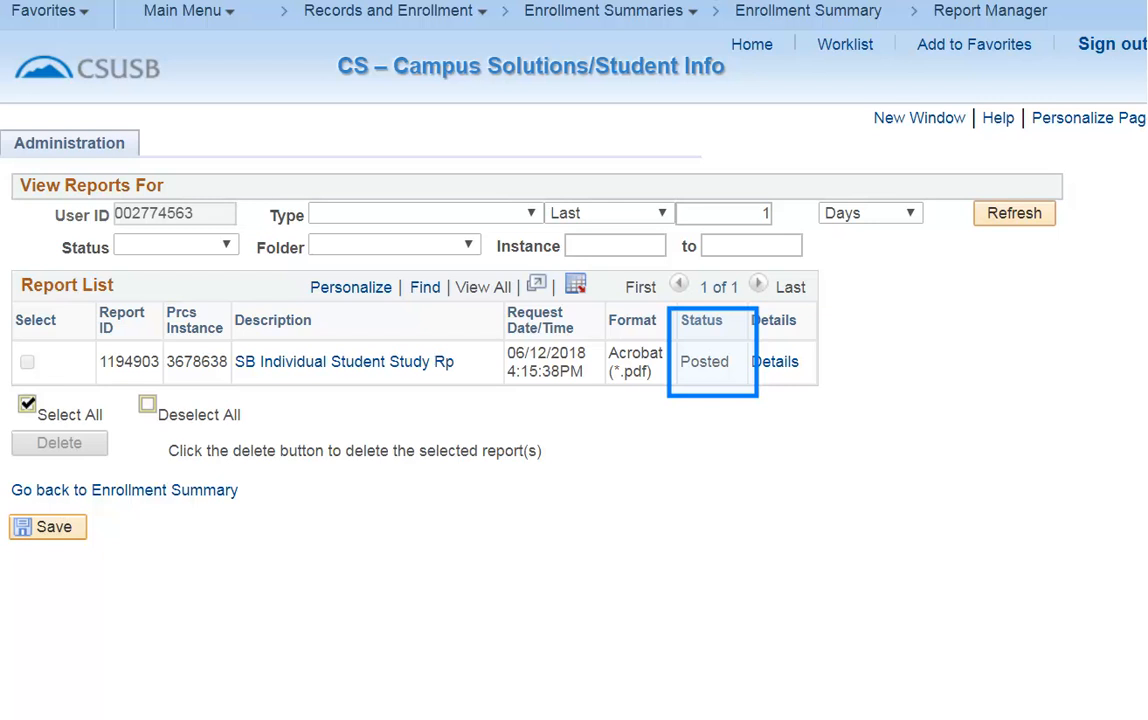
click(1040, 222)
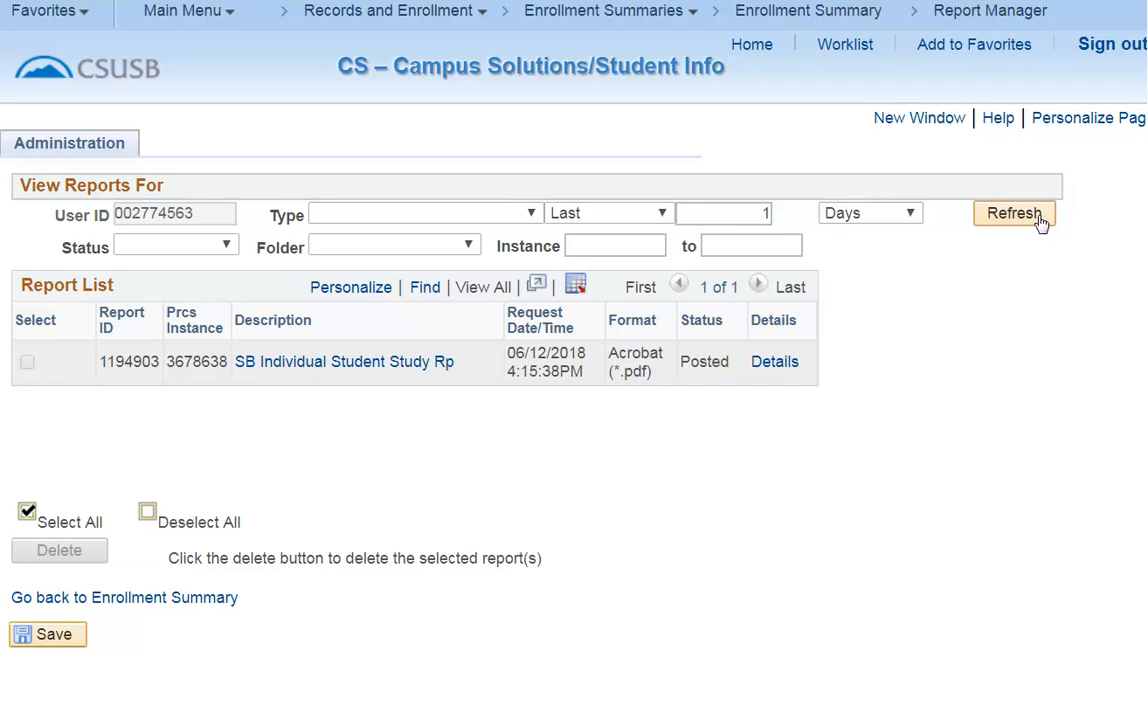
click(774, 363)
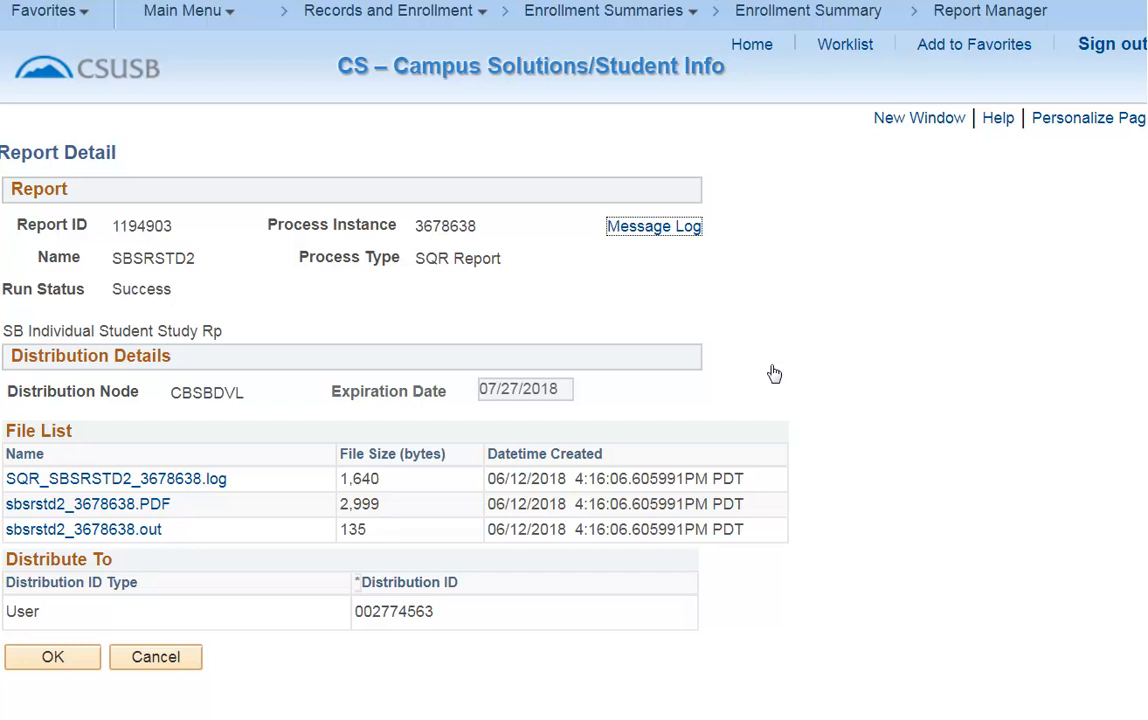
click(148, 508)
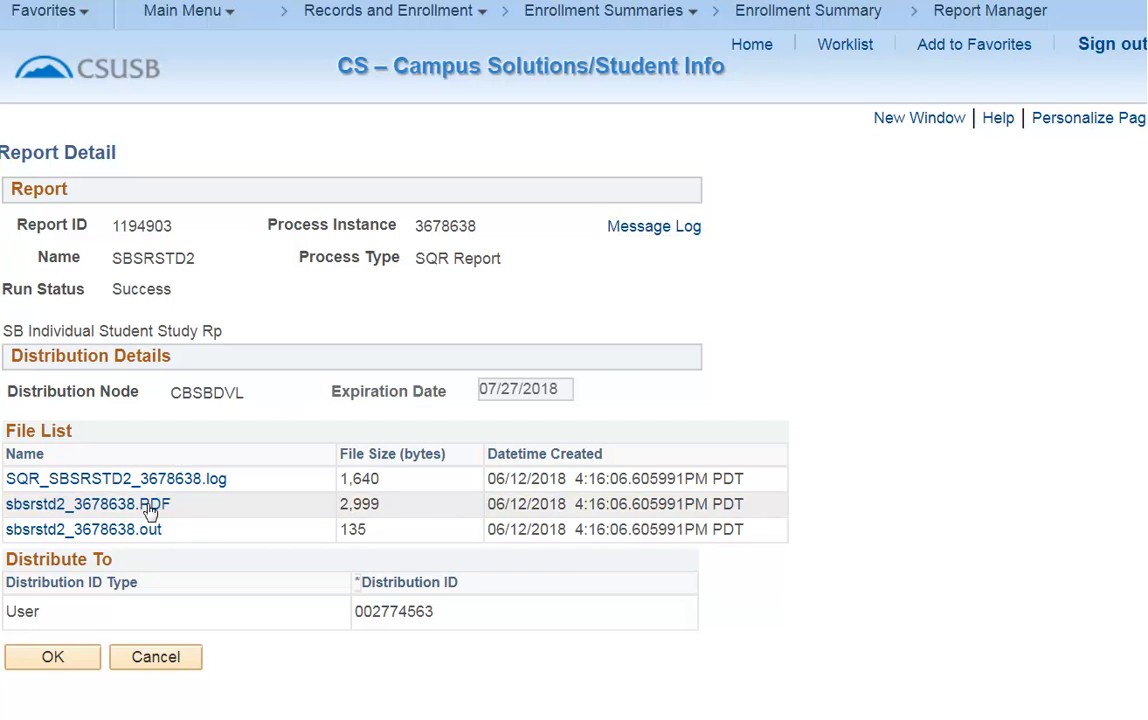
Open Request Transcript Report under Records and Enrollment's Transcripts and add a new transcript request.
click(166, 14)
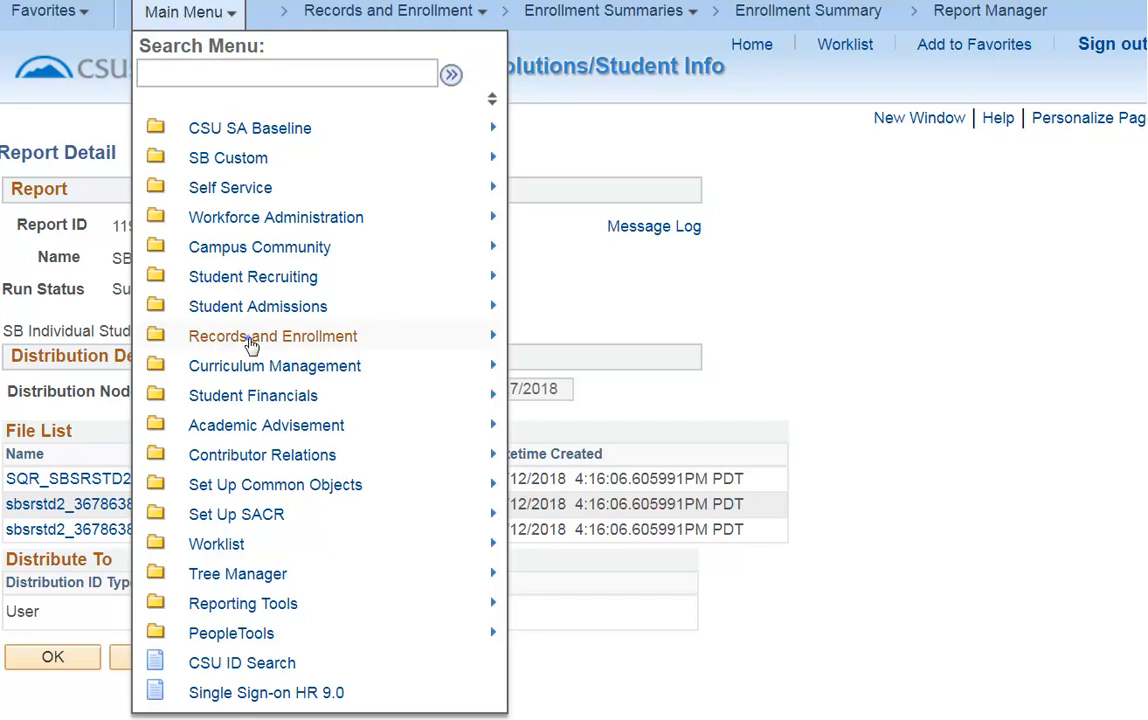
mouse_move(251, 344)
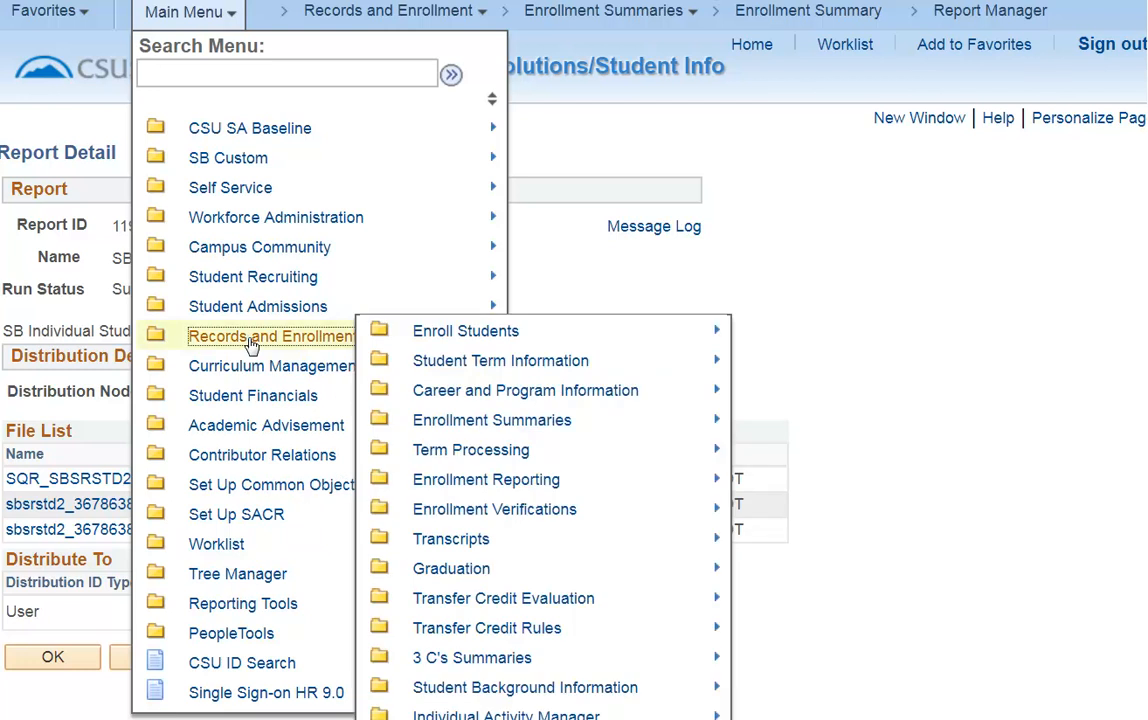
mouse_move(441, 543)
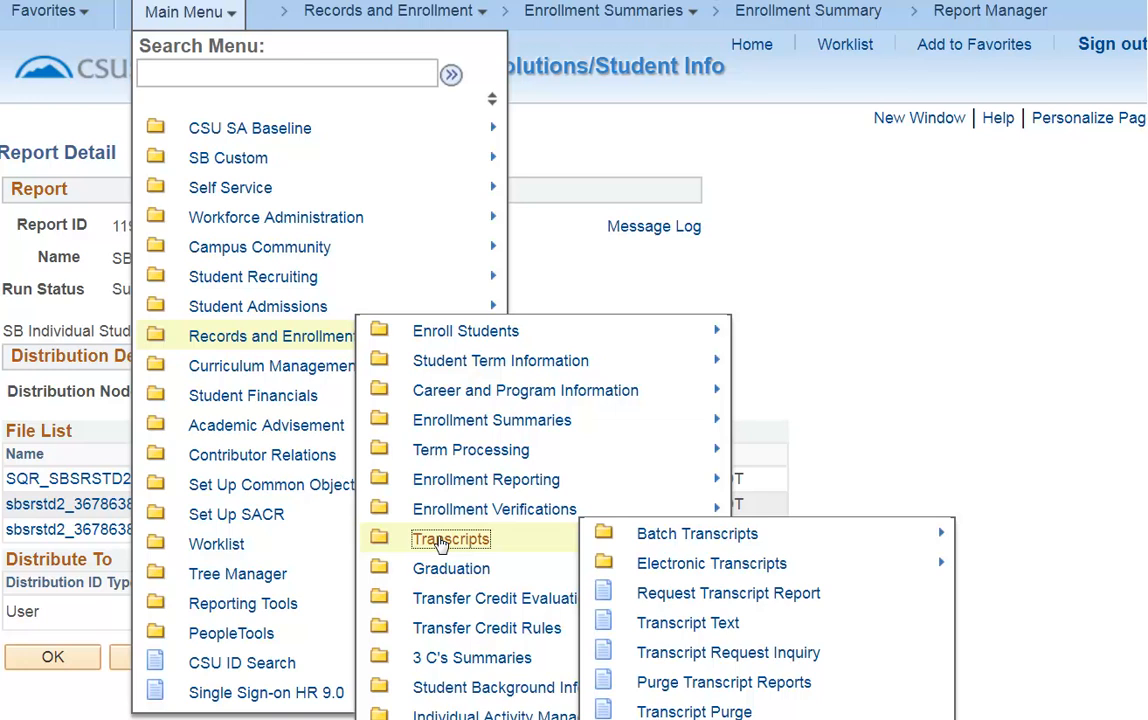
click(765, 594)
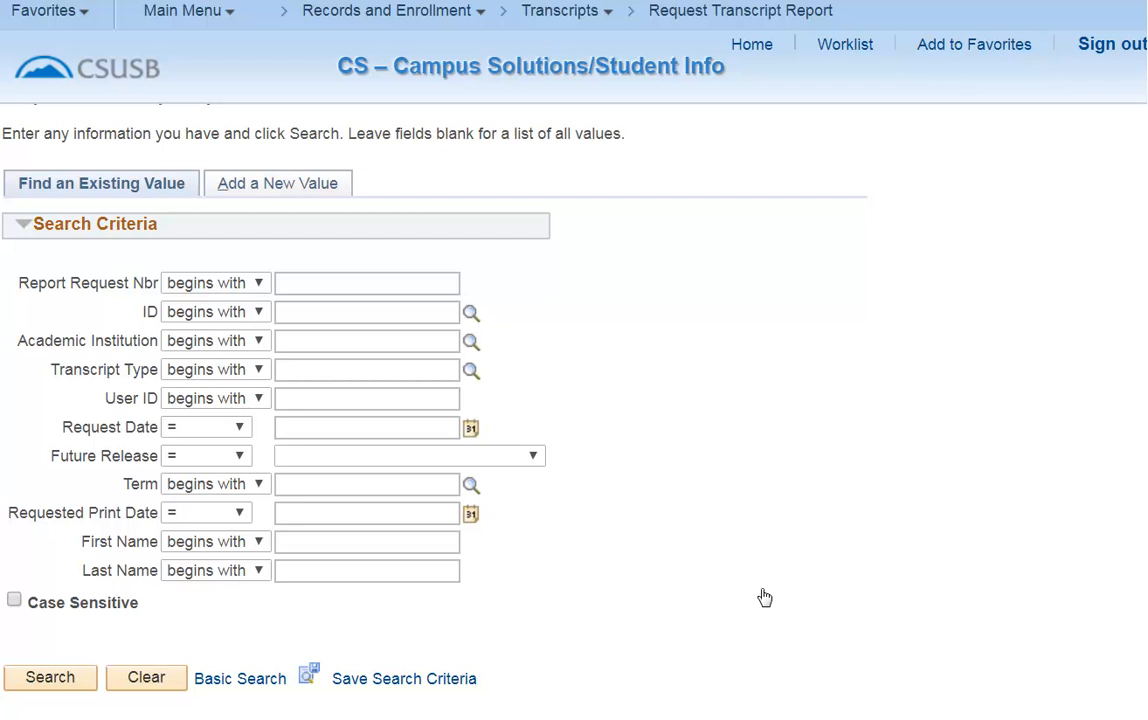
click(306, 188)
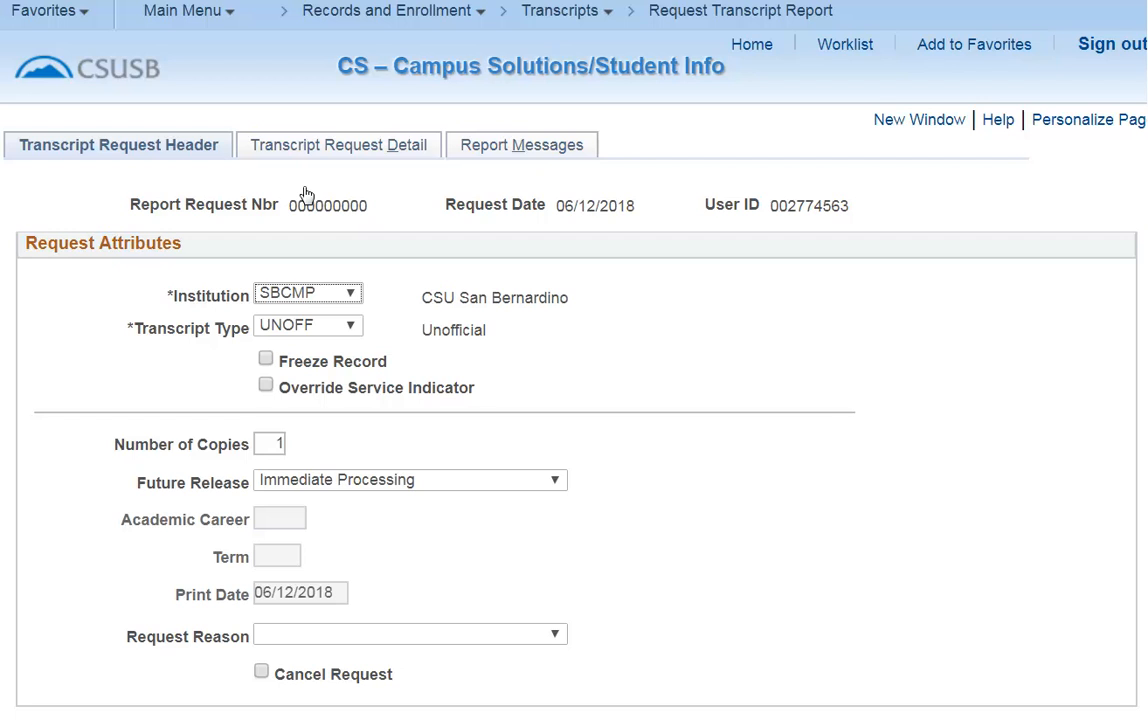
Paste the student's ID into the transcript request detail, process the request, and print it.
click(396, 150)
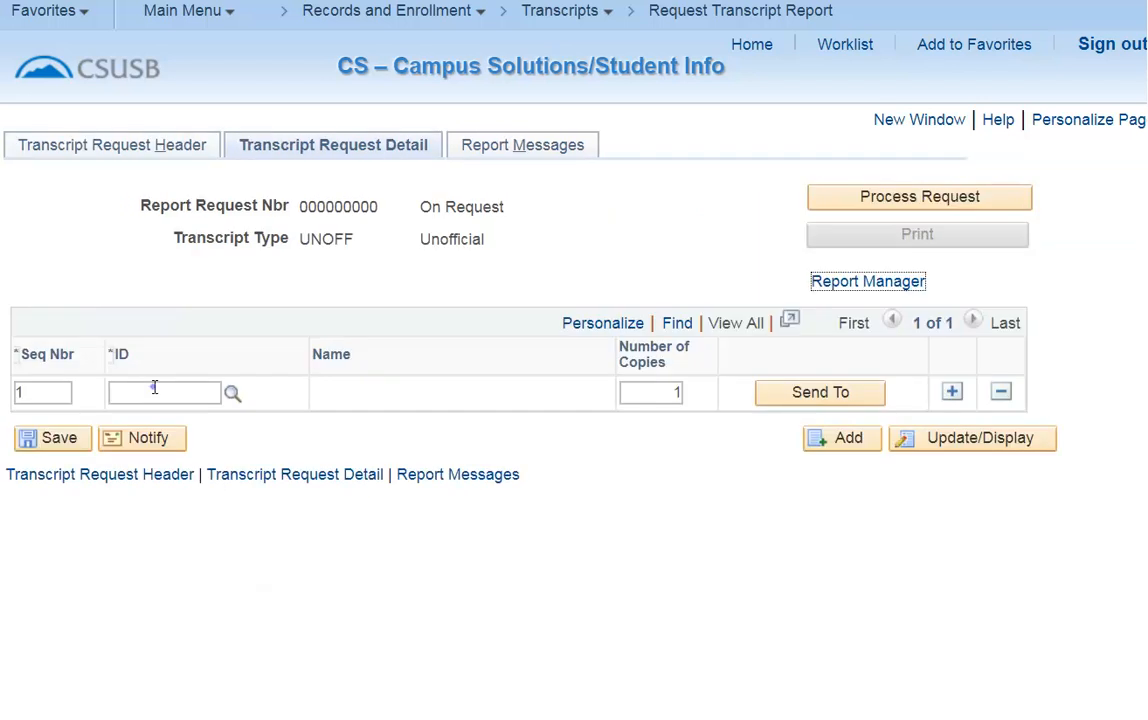
click(155, 388)
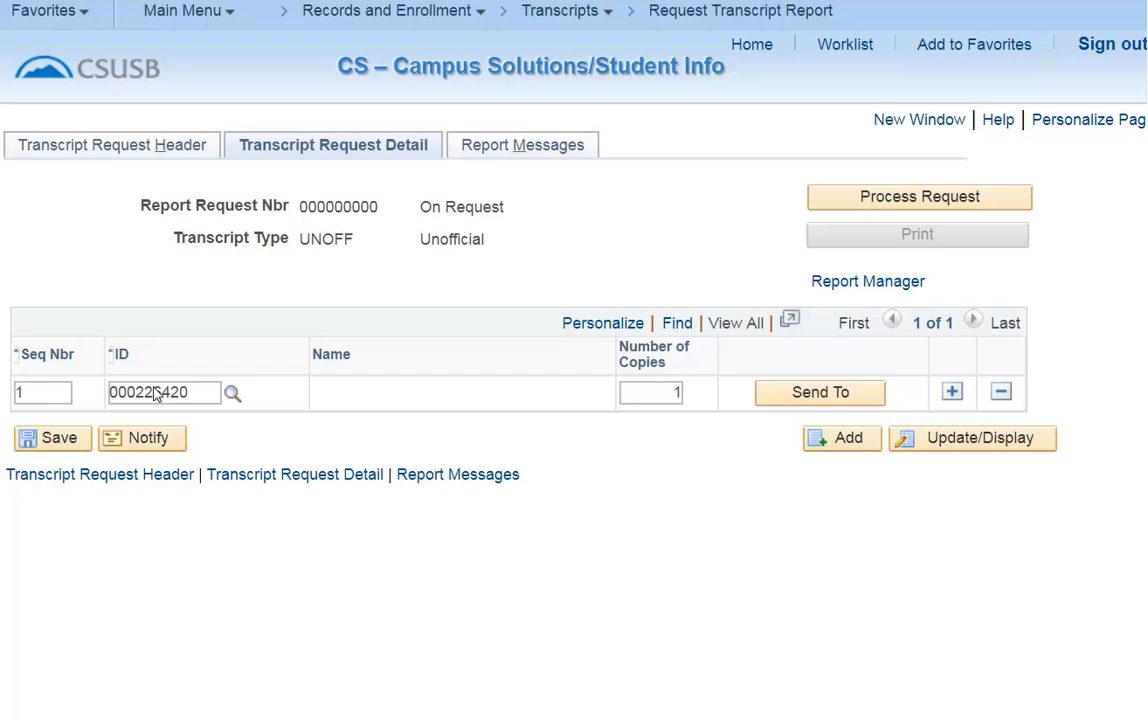
click(982, 199)
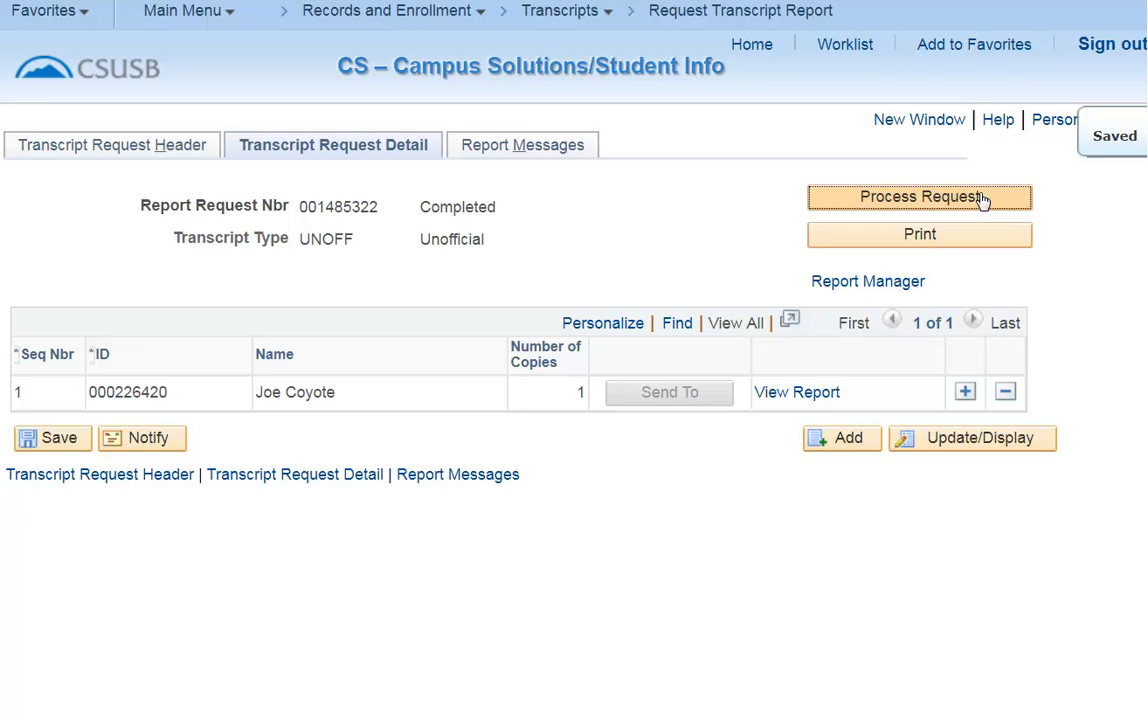
click(810, 395)
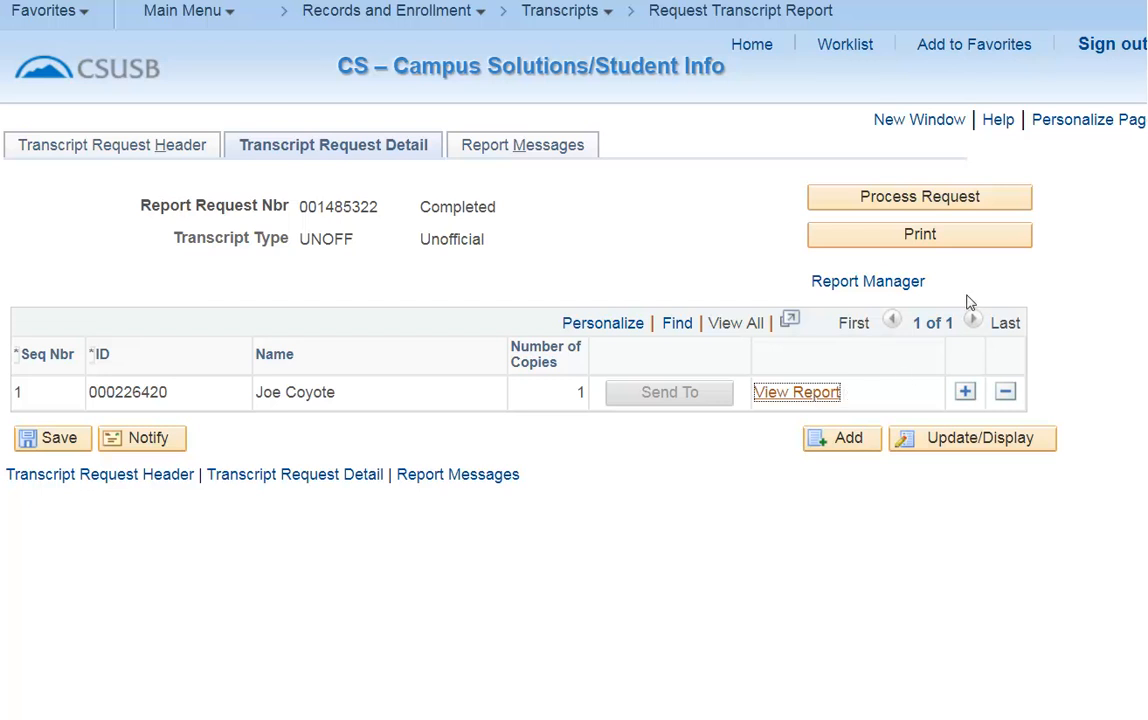
click(978, 238)
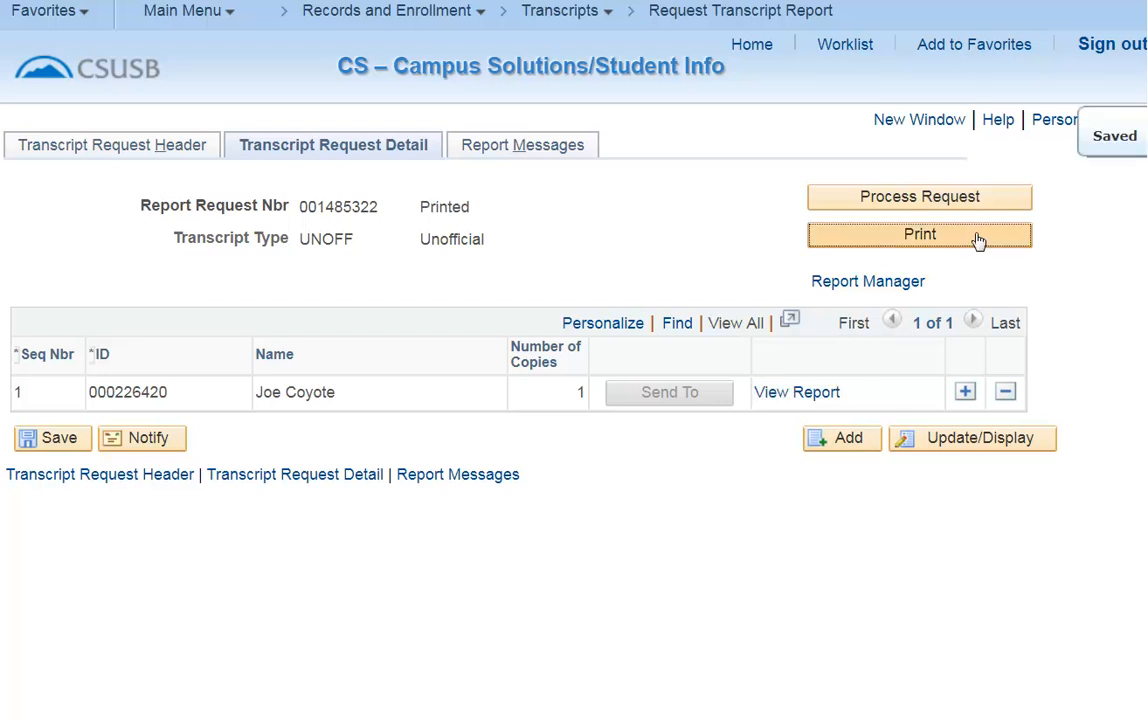
Open the generated report from Report Manager's details to view the unofficial transcript PDF.
click(797, 395)
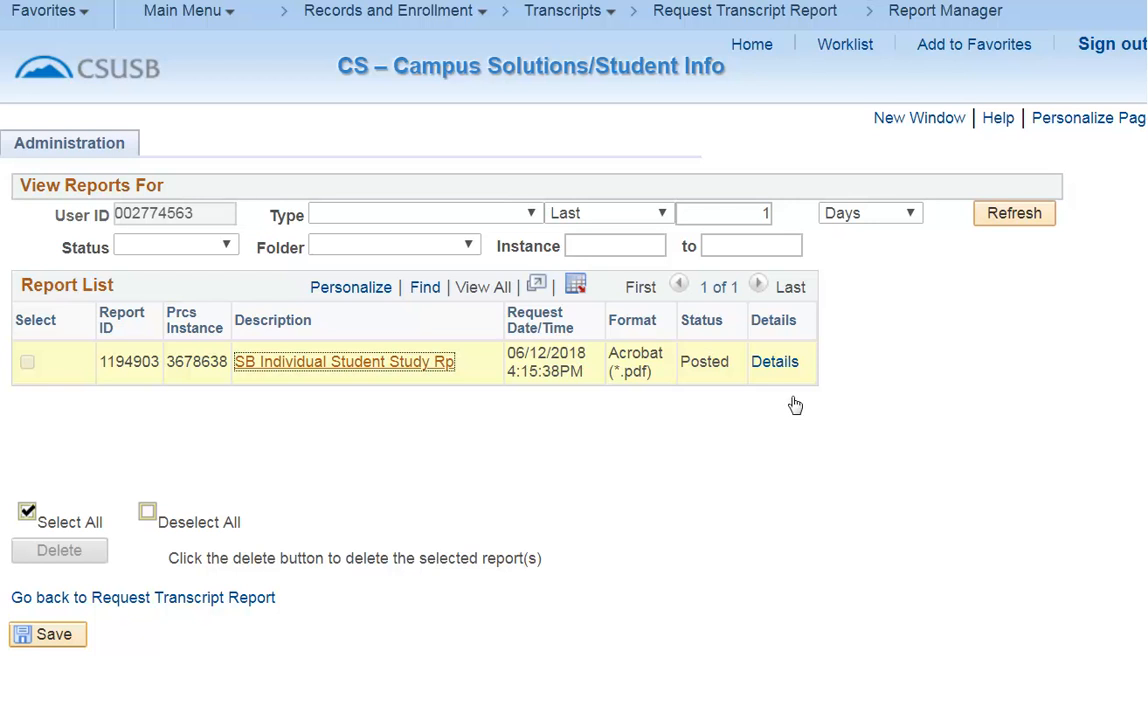
click(779, 365)
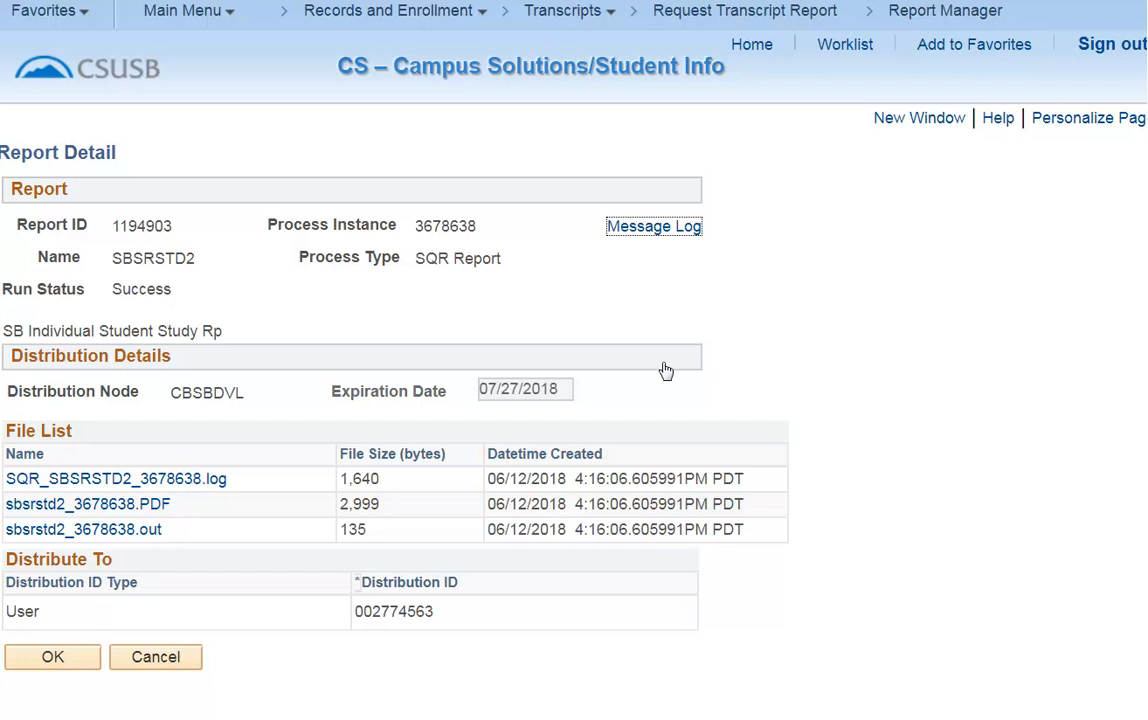
click(118, 511)
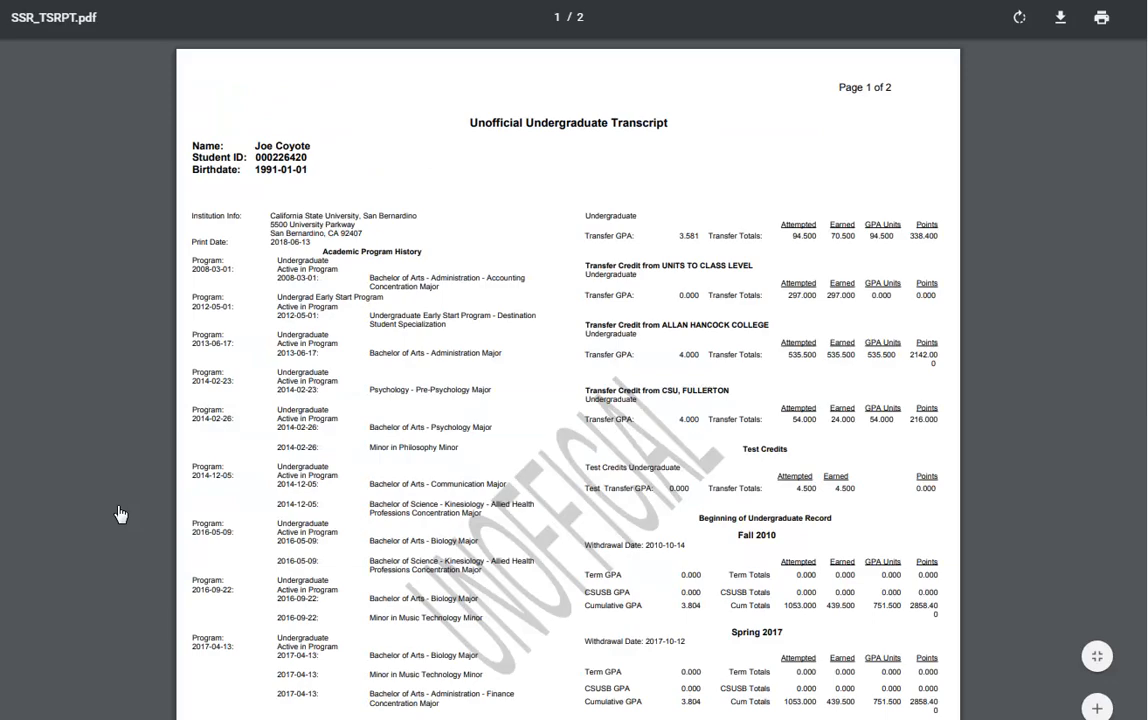